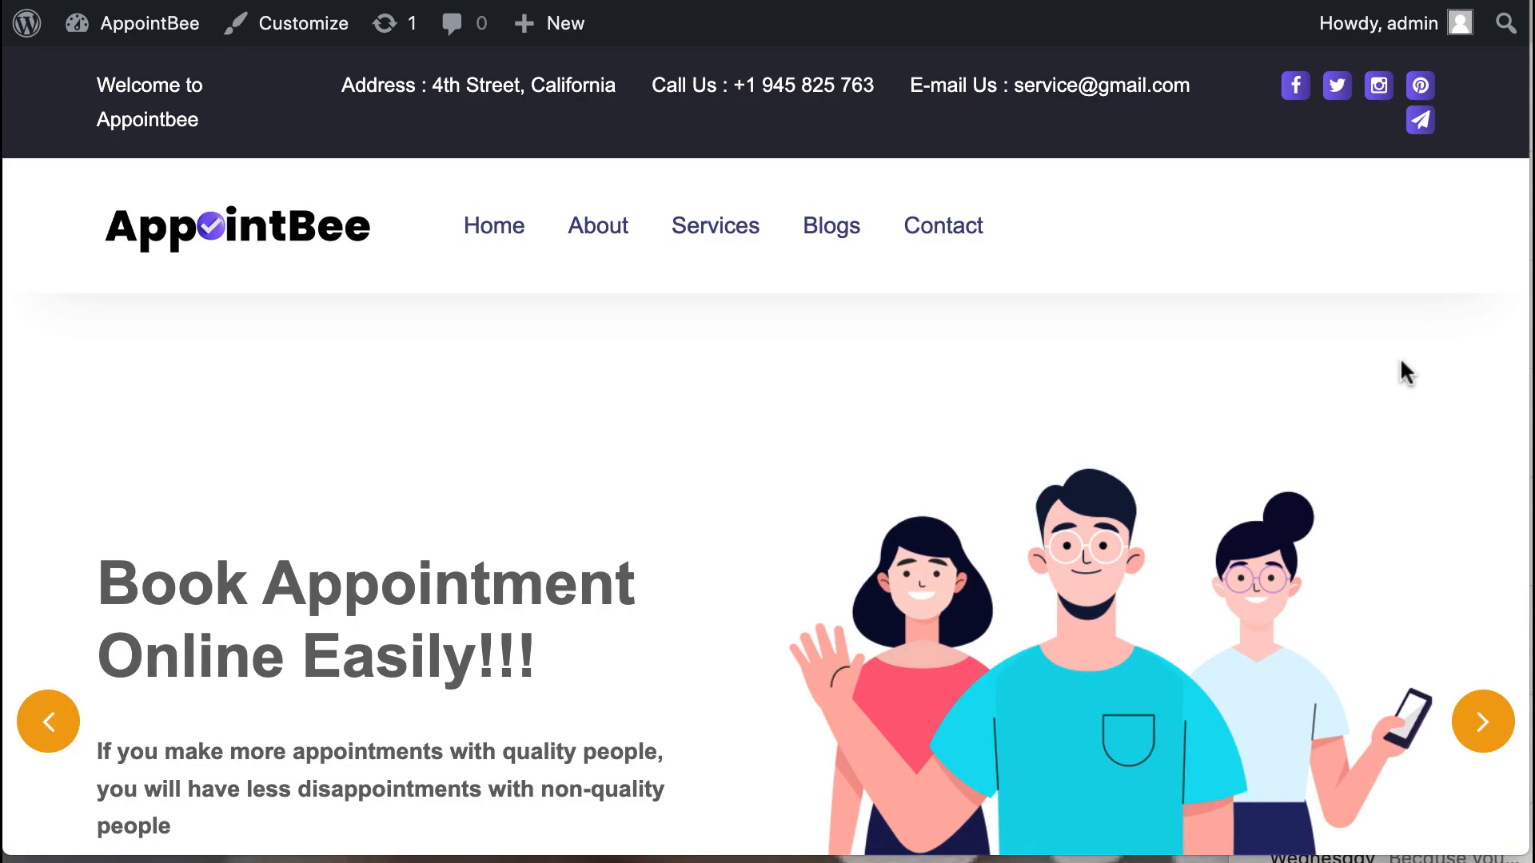
Choose the first listed physician in the Book Clinic Appointment form near the end of the home page
{"action": "scroll", "coordinate": [1399, 362], "scroll_direction": "down", "scroll_amount": 10}
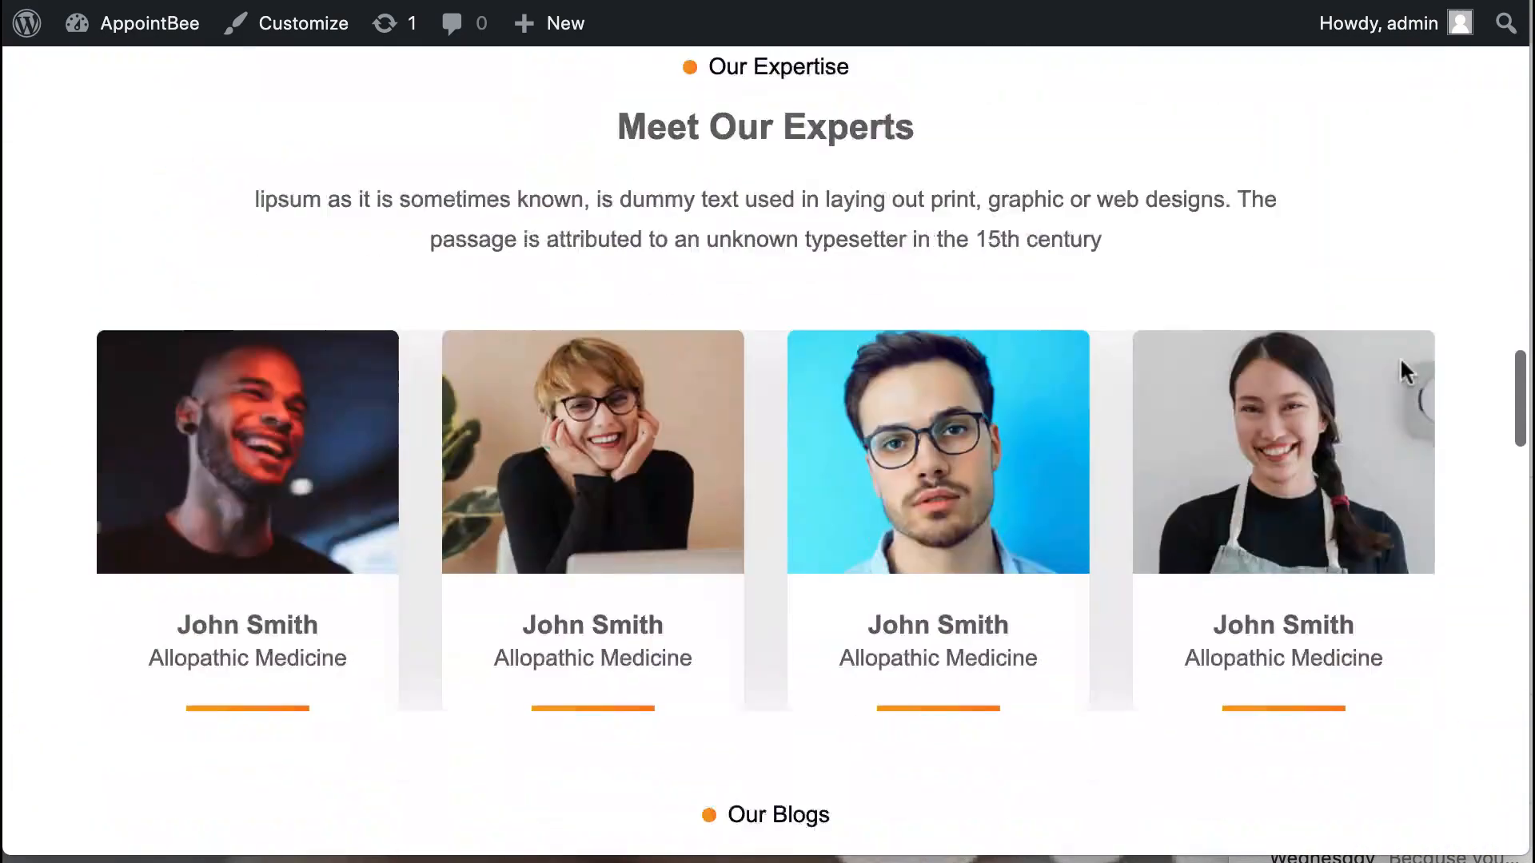
{"action": "scroll", "coordinate": [1399, 356], "scroll_direction": "down", "scroll_amount": 15}
{"action": "scroll", "coordinate": [1399, 356], "scroll_direction": "up", "scroll_amount": 5}
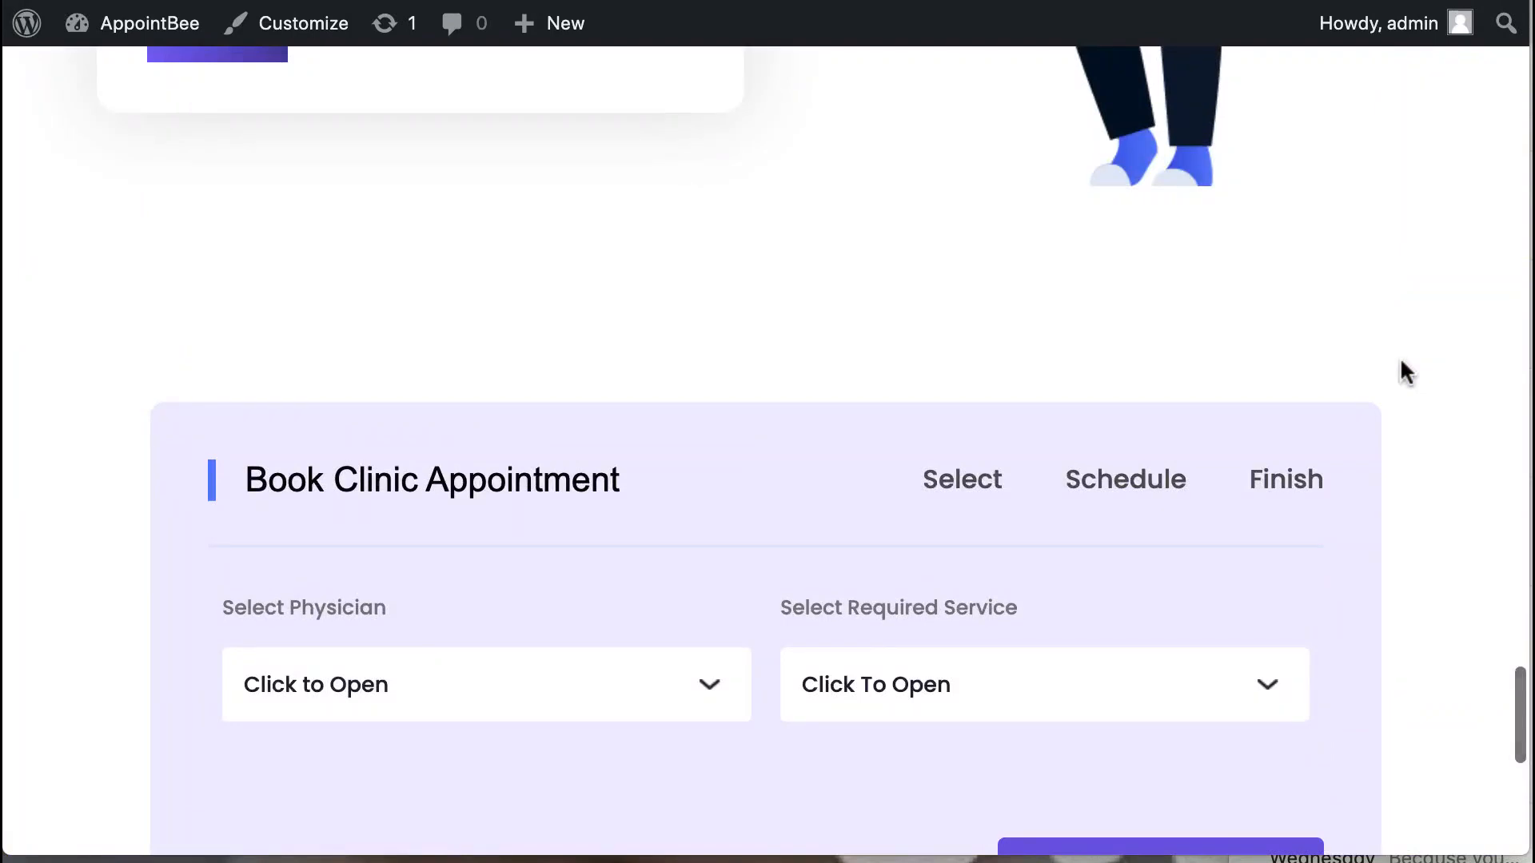
{"action": "scroll", "coordinate": [1399, 356], "scroll_direction": "down", "scroll_amount": 3}
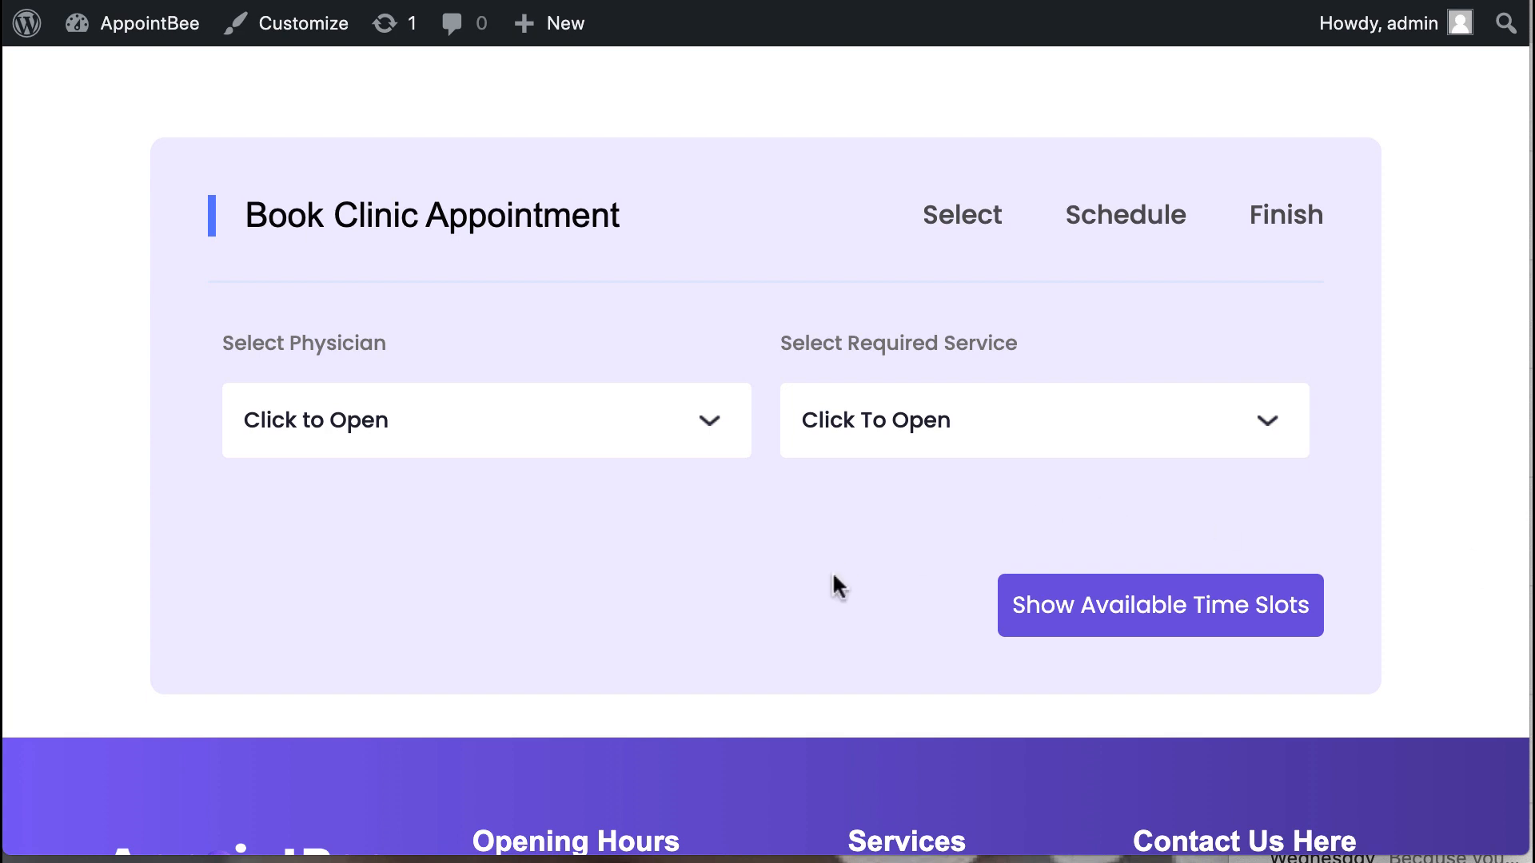
{"action": "left_click", "coordinate": [691, 421]}
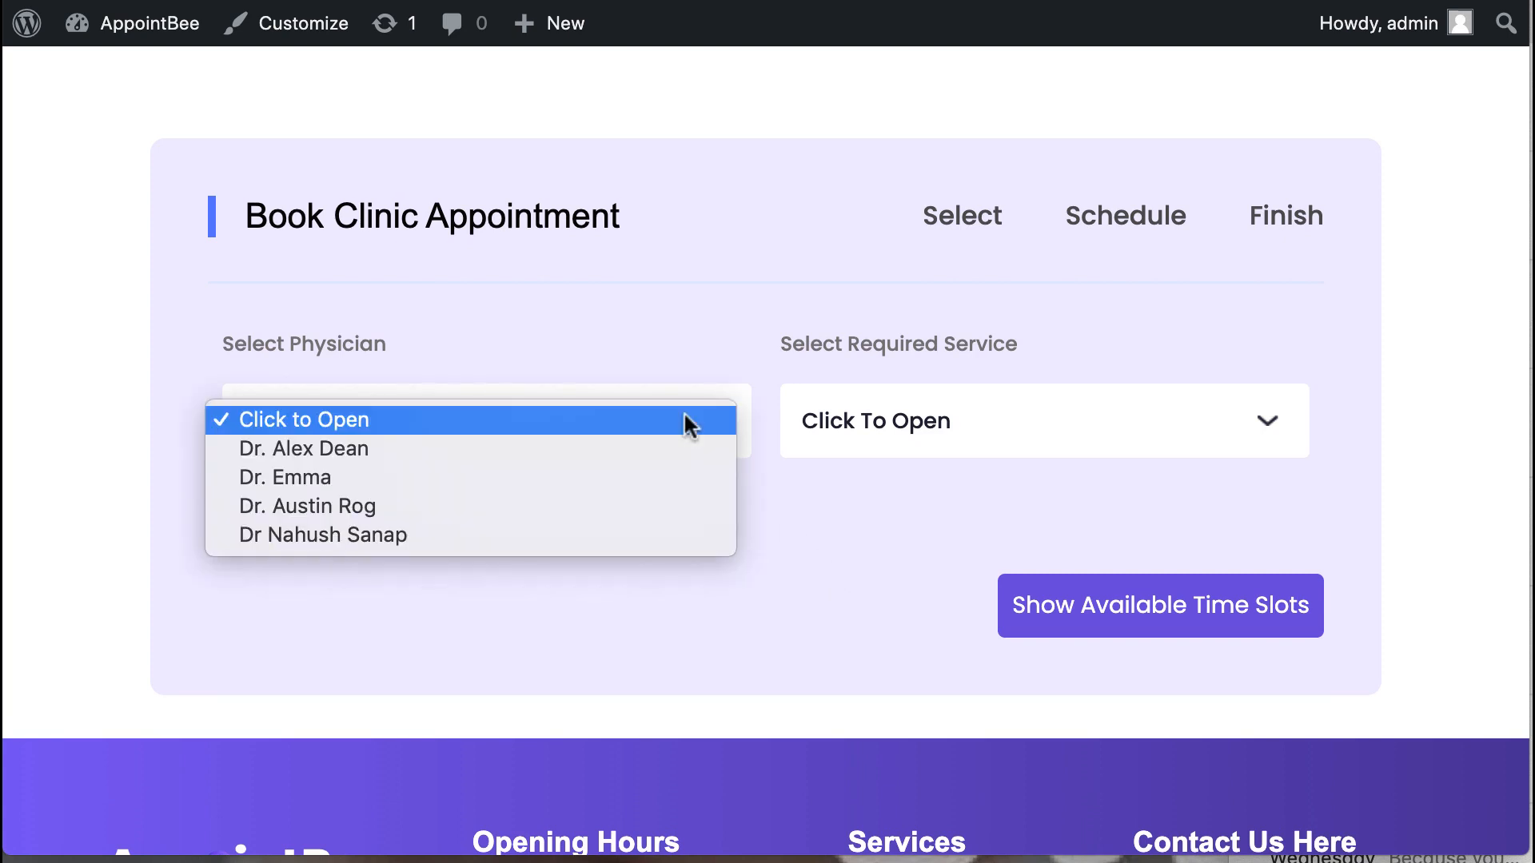
{"action": "left_click", "coordinate": [550, 446]}
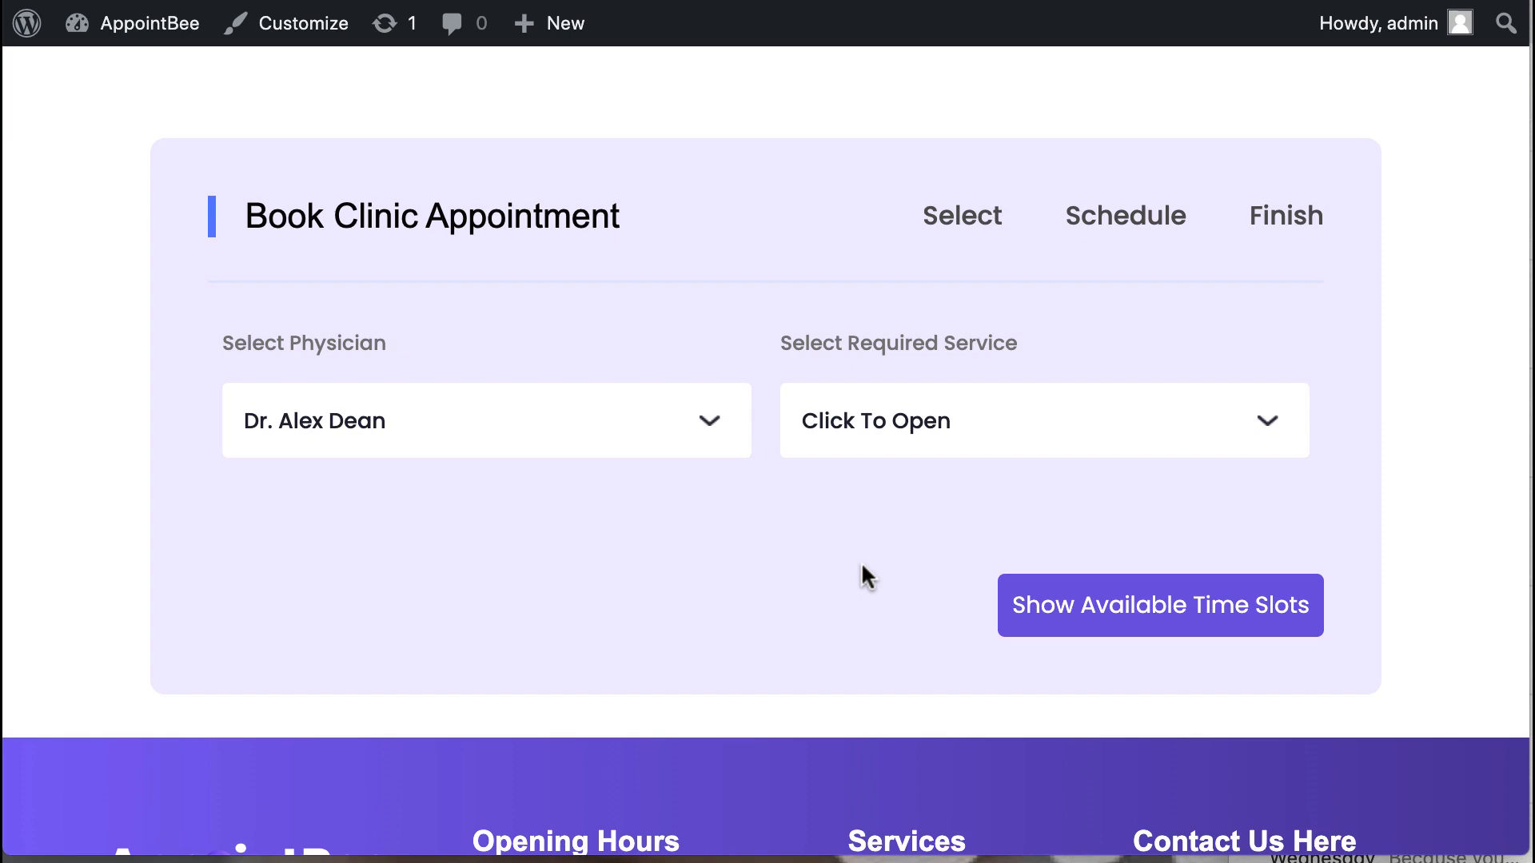
Choose General Physician as the required service and show the available time slots
{"action": "scroll", "coordinate": [860, 561], "scroll_direction": "up", "scroll_amount": 7}
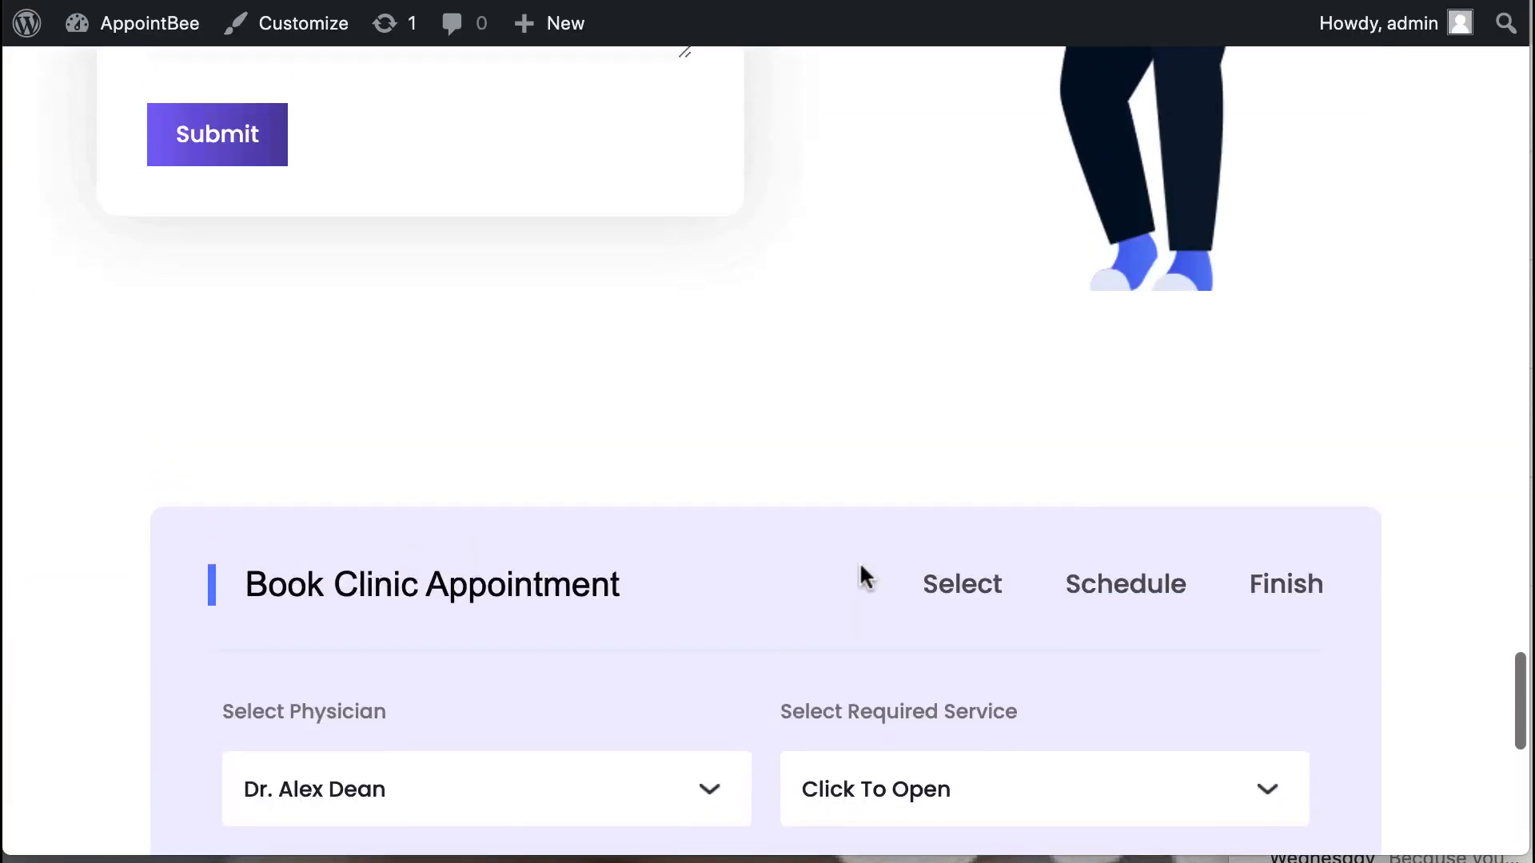
{"action": "scroll", "coordinate": [860, 561], "scroll_direction": "down", "scroll_amount": 4}
{"action": "left_click", "coordinate": [879, 509]}
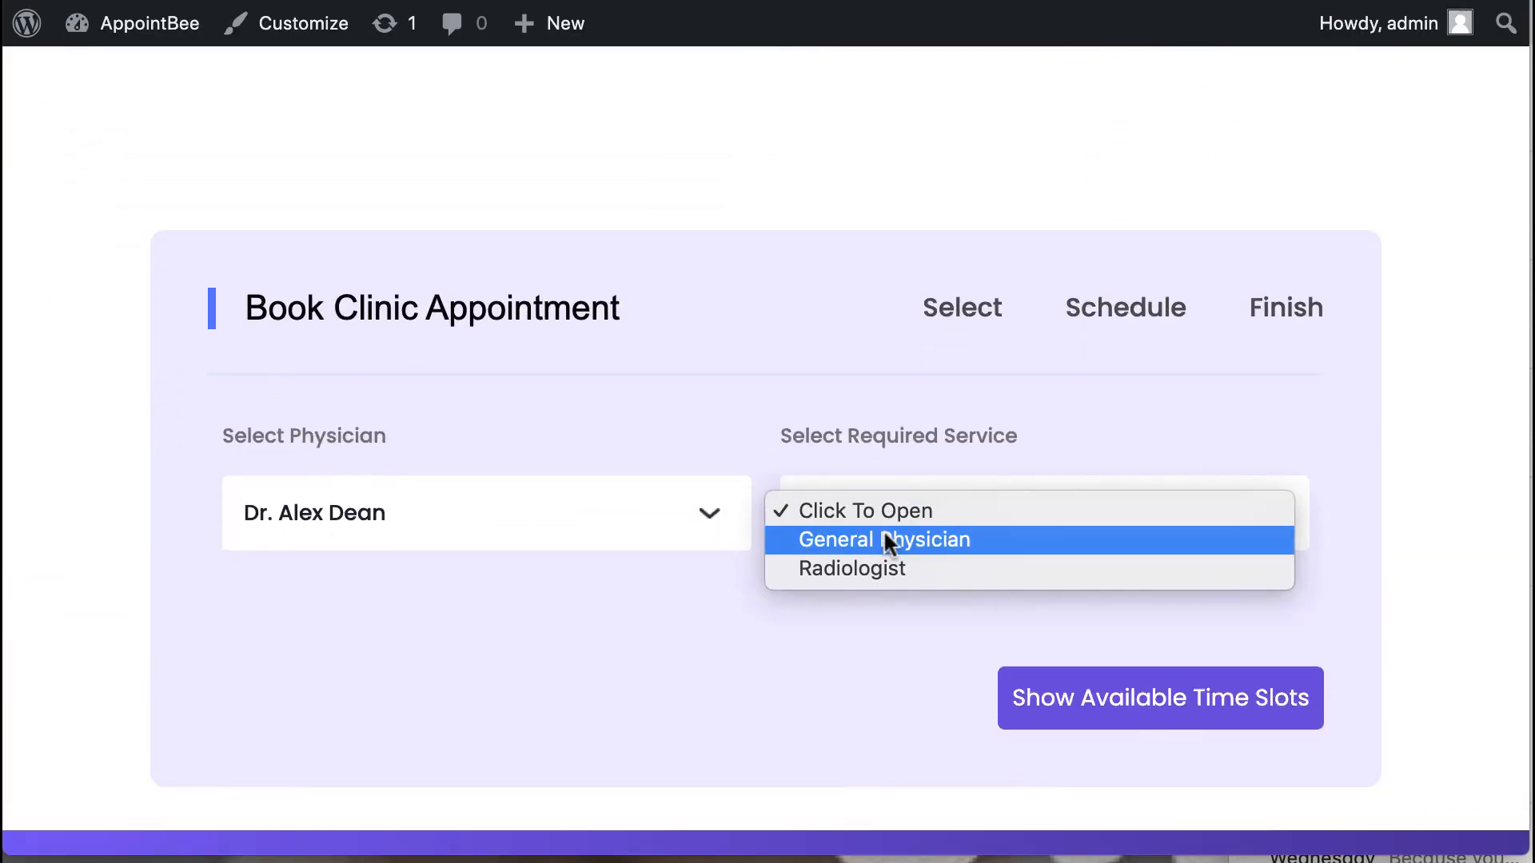
{"action": "left_click", "coordinate": [883, 534]}
{"action": "scroll", "coordinate": [826, 654], "scroll_direction": "down", "scroll_amount": 2}
{"action": "scroll", "coordinate": [824, 647], "scroll_direction": "down", "scroll_amount": 5}
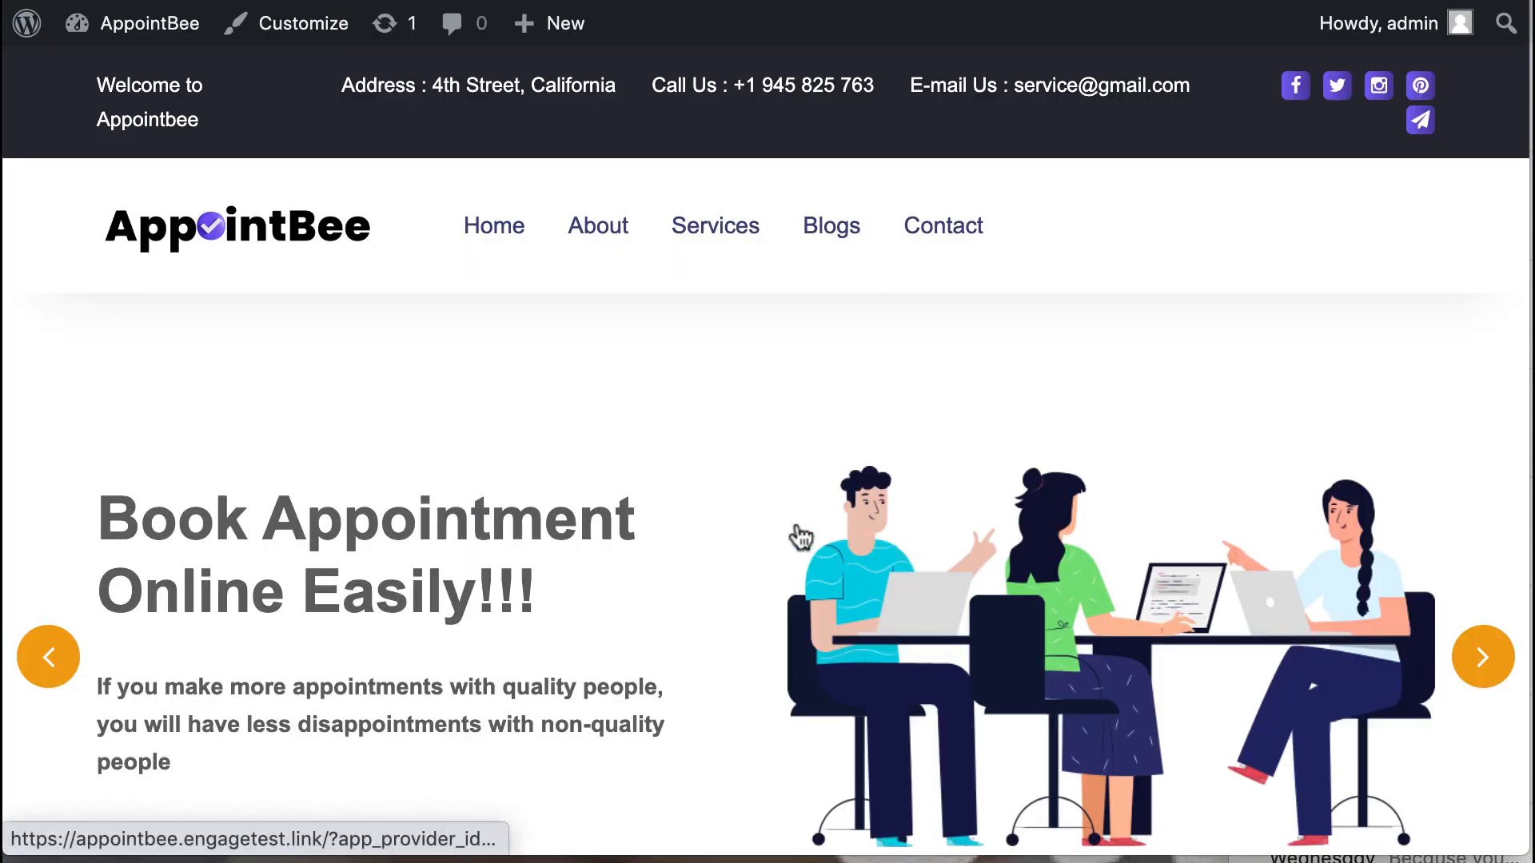
Choose the 1:00 pm slot on August 4, 2022 and continue to the appointment confirmation details
{"action": "scroll", "coordinate": [798, 536], "scroll_direction": "down", "scroll_amount": 1}
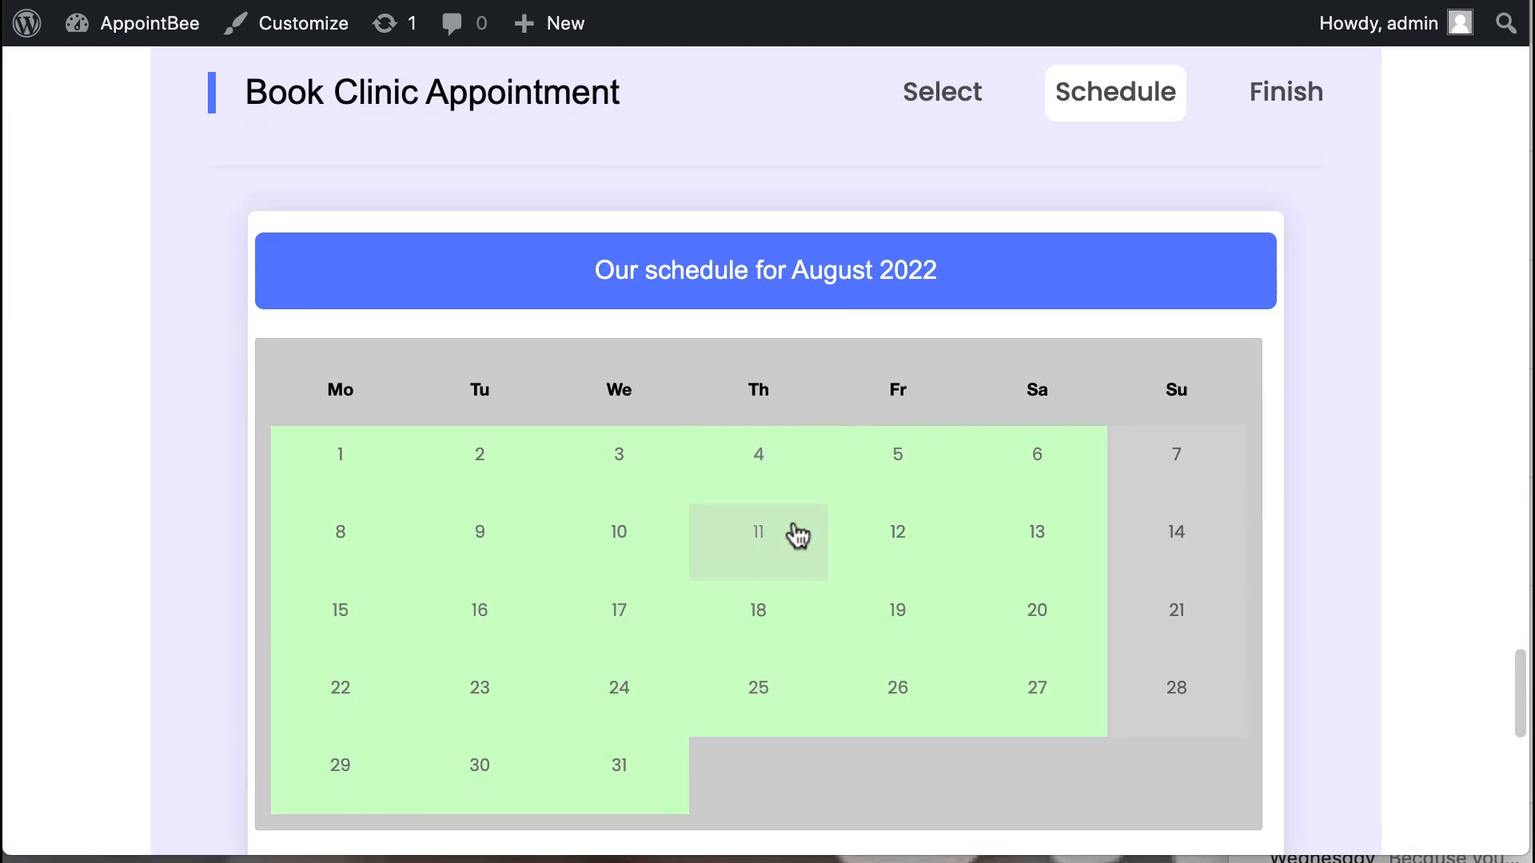
{"action": "scroll", "coordinate": [798, 535], "scroll_direction": "down", "scroll_amount": 2}
{"action": "scroll", "coordinate": [797, 536], "scroll_direction": "down", "scroll_amount": 1}
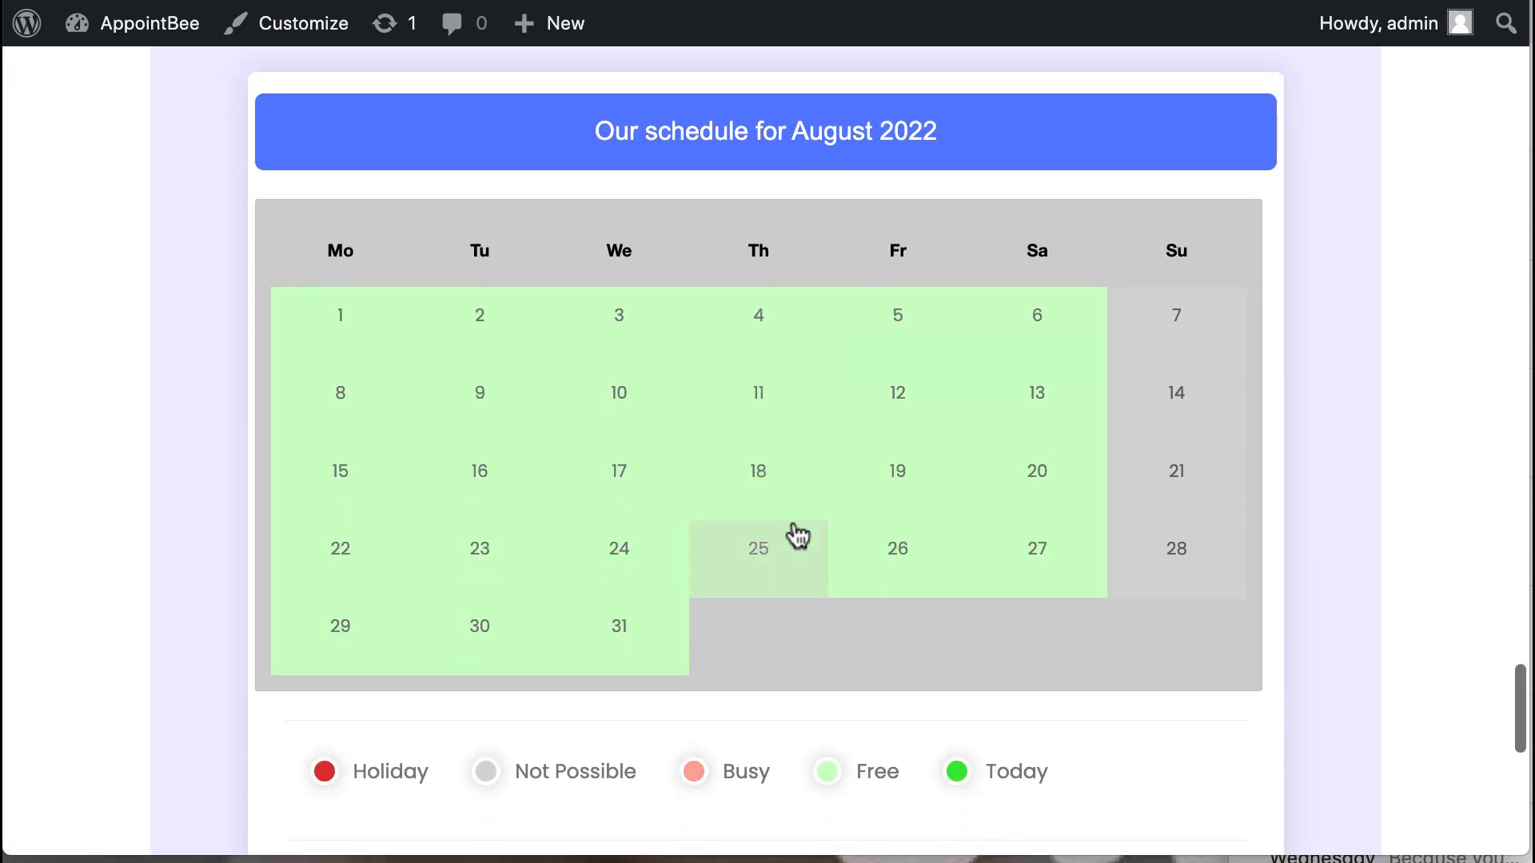
{"action": "left_click", "coordinate": [759, 339]}
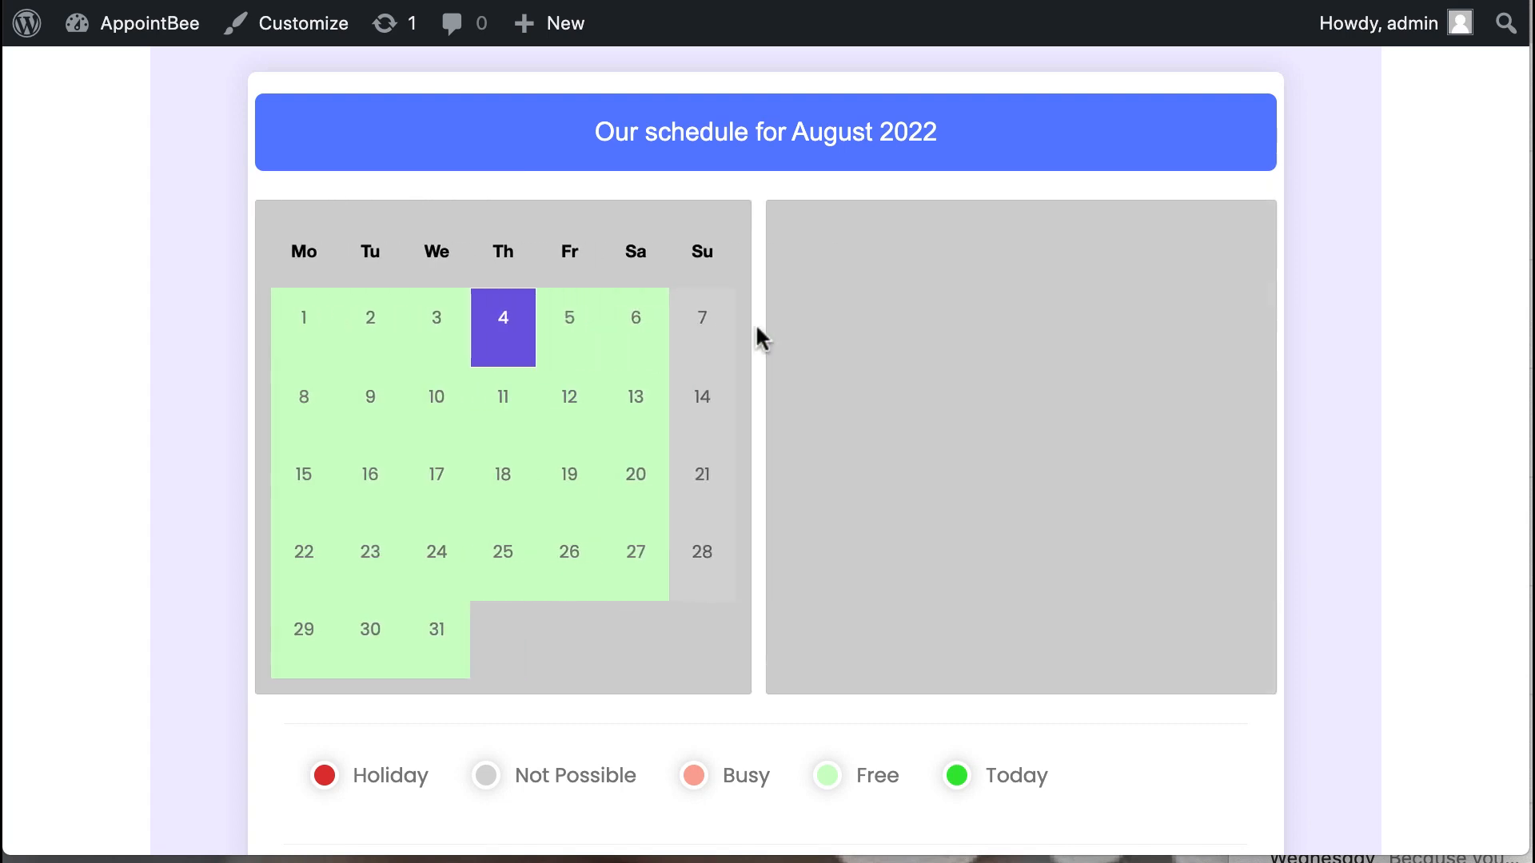
{"action": "left_click", "coordinate": [1063, 475]}
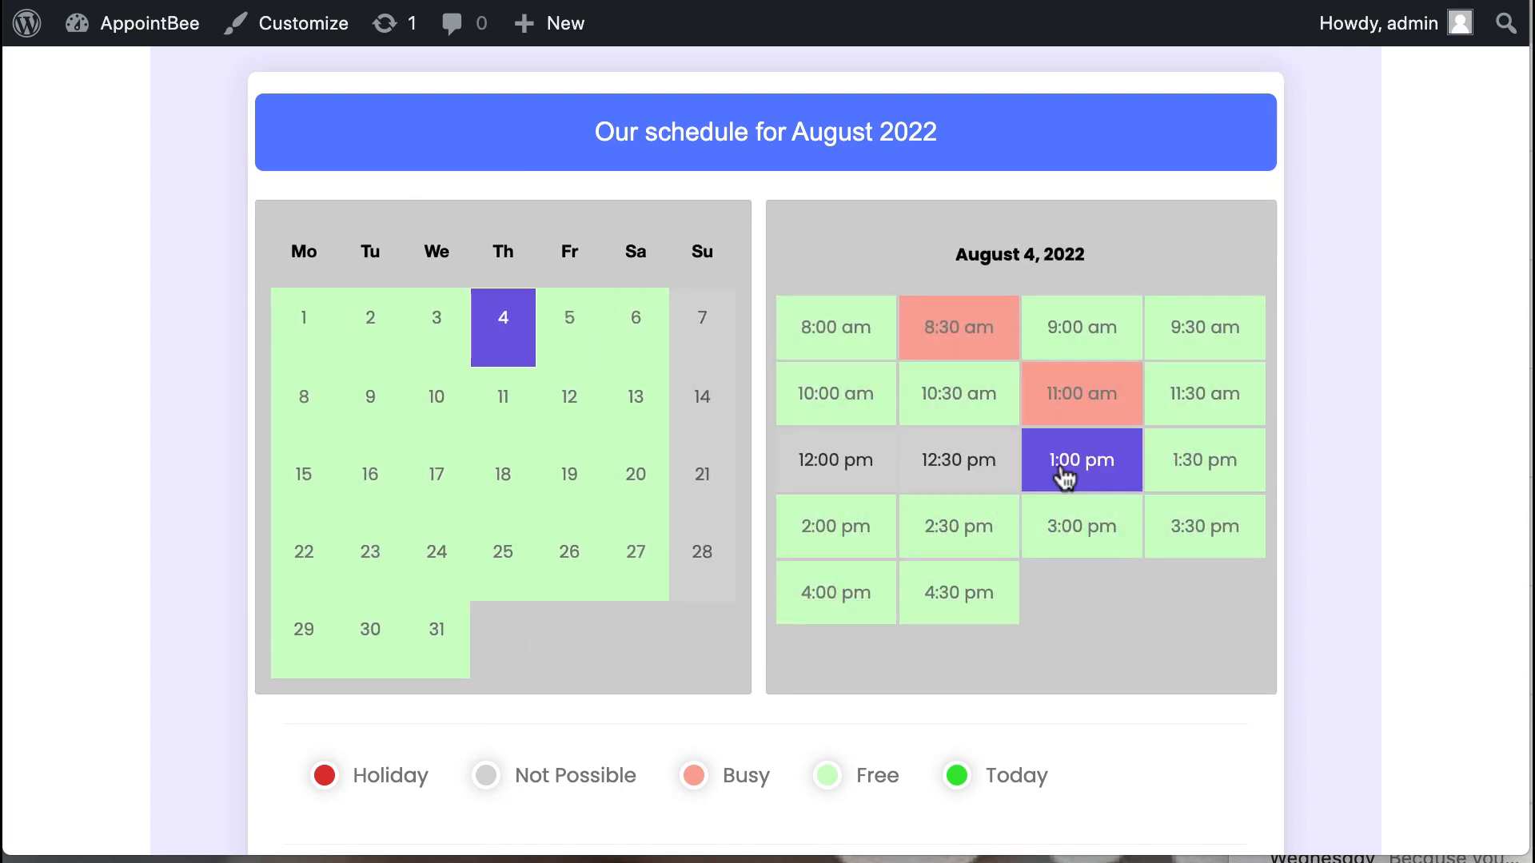
{"action": "scroll", "coordinate": [1064, 477], "scroll_direction": "down", "scroll_amount": 5}
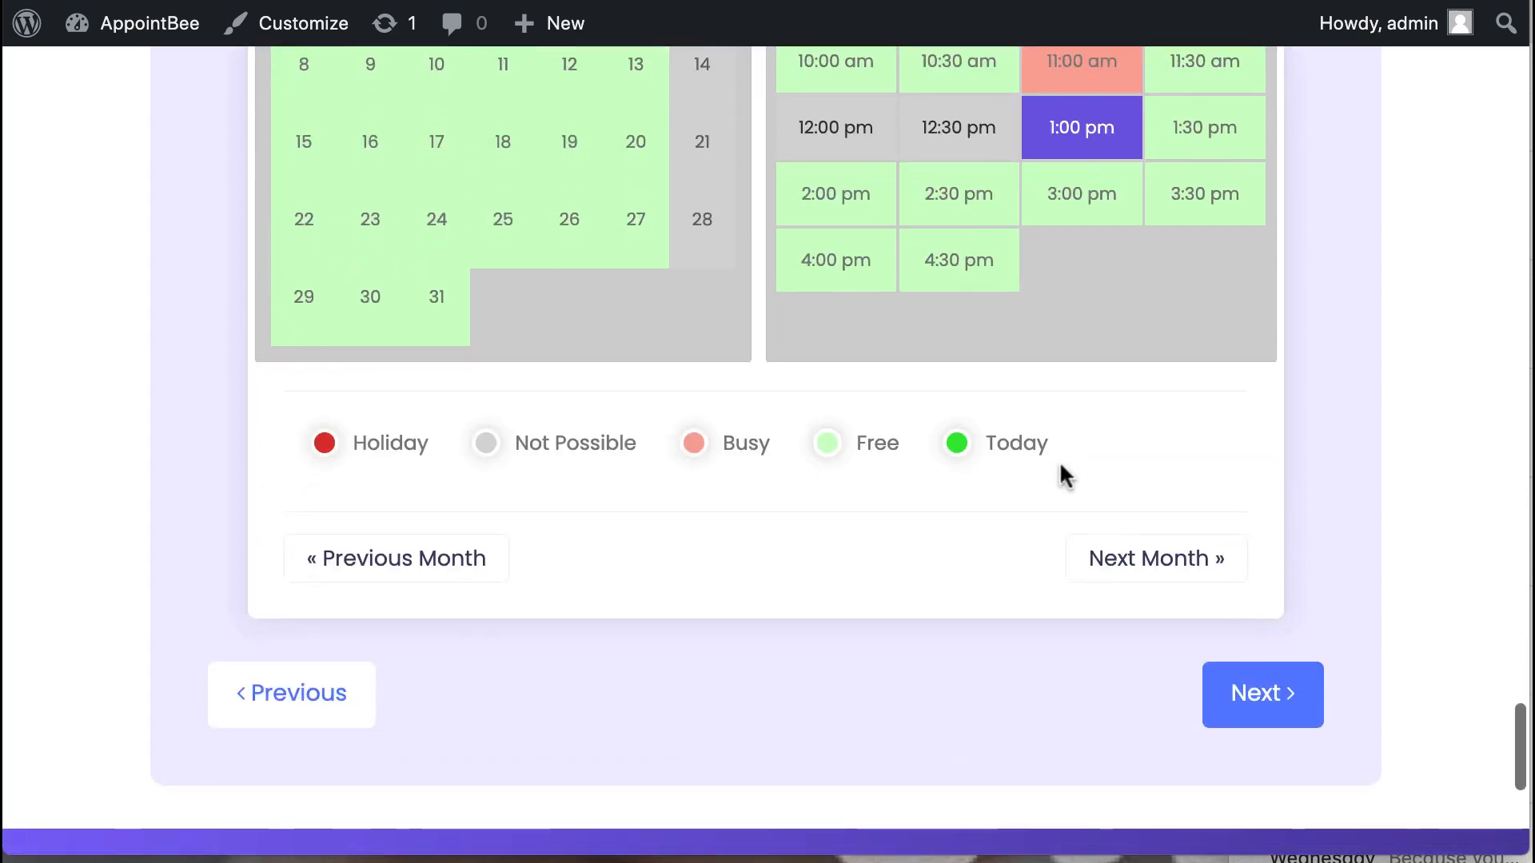
{"action": "left_click", "coordinate": [1240, 688]}
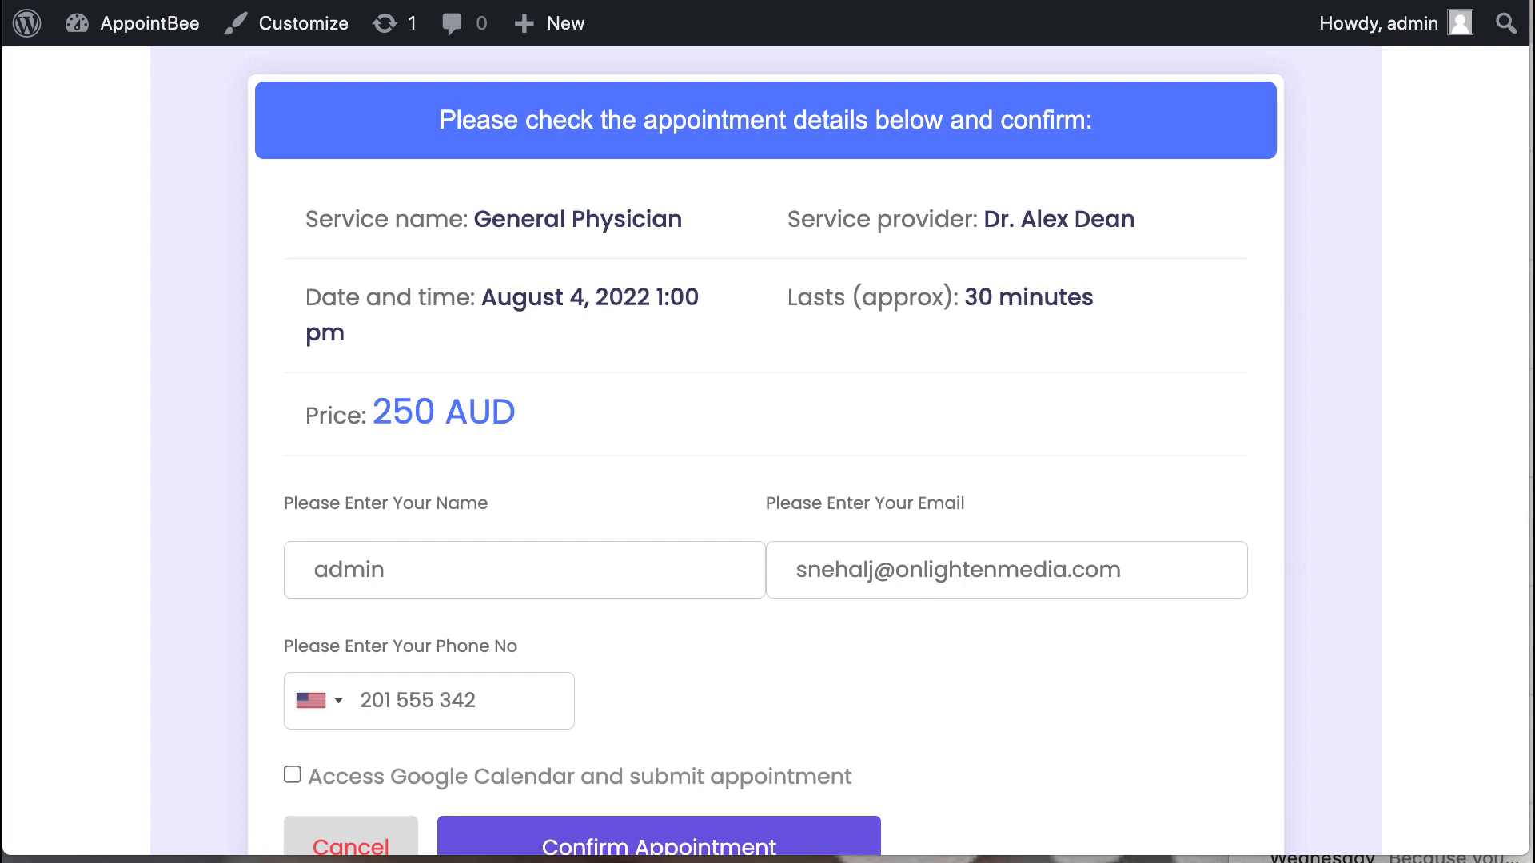
{"action": "scroll", "coordinate": [919, 695], "scroll_direction": "down", "scroll_amount": 1}
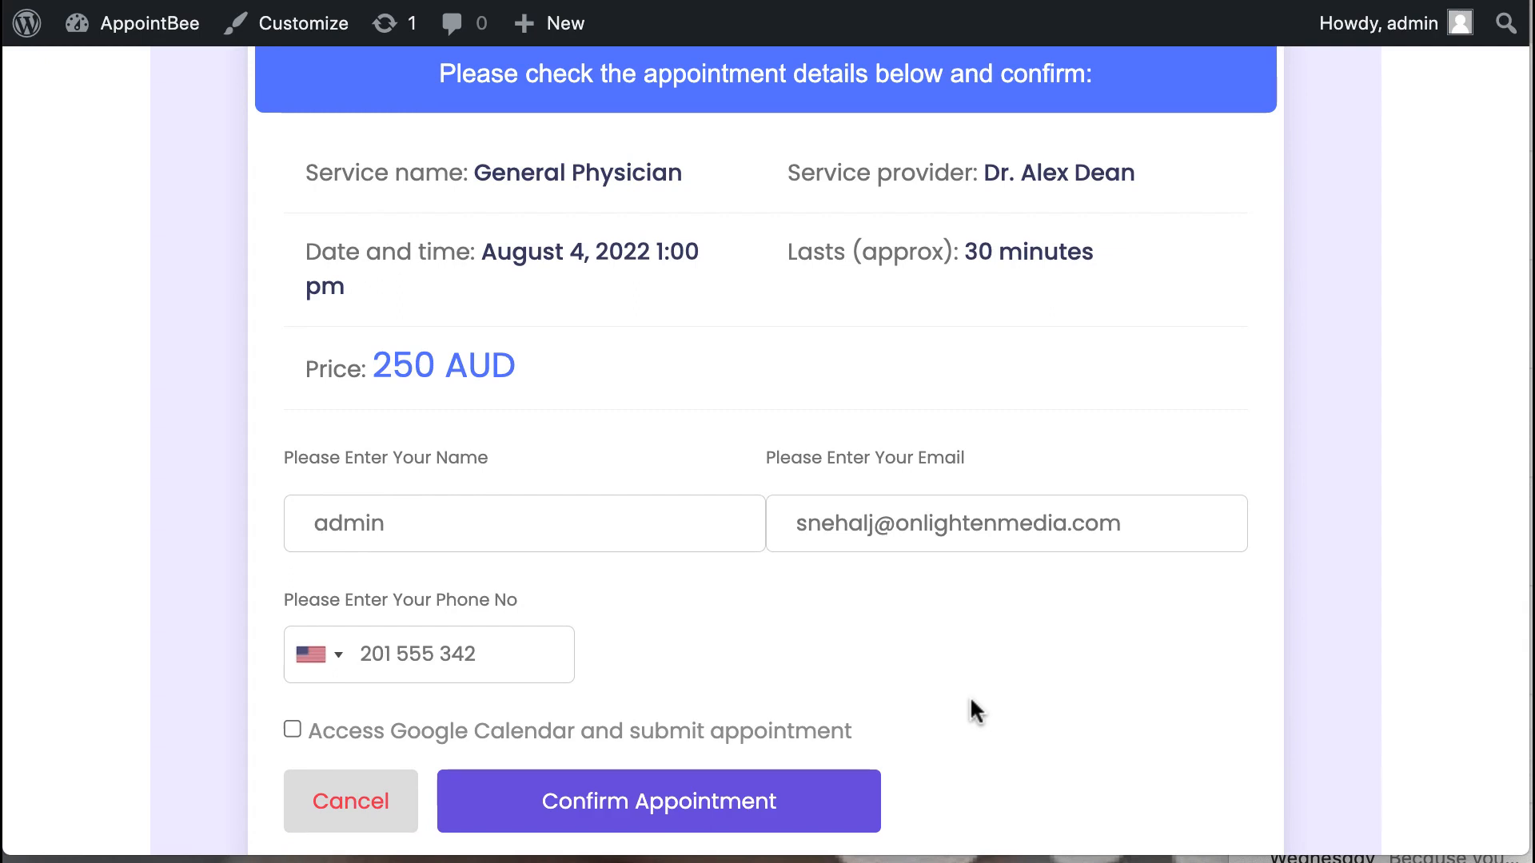
{"action": "scroll", "coordinate": [971, 696], "scroll_direction": "down", "scroll_amount": 1}
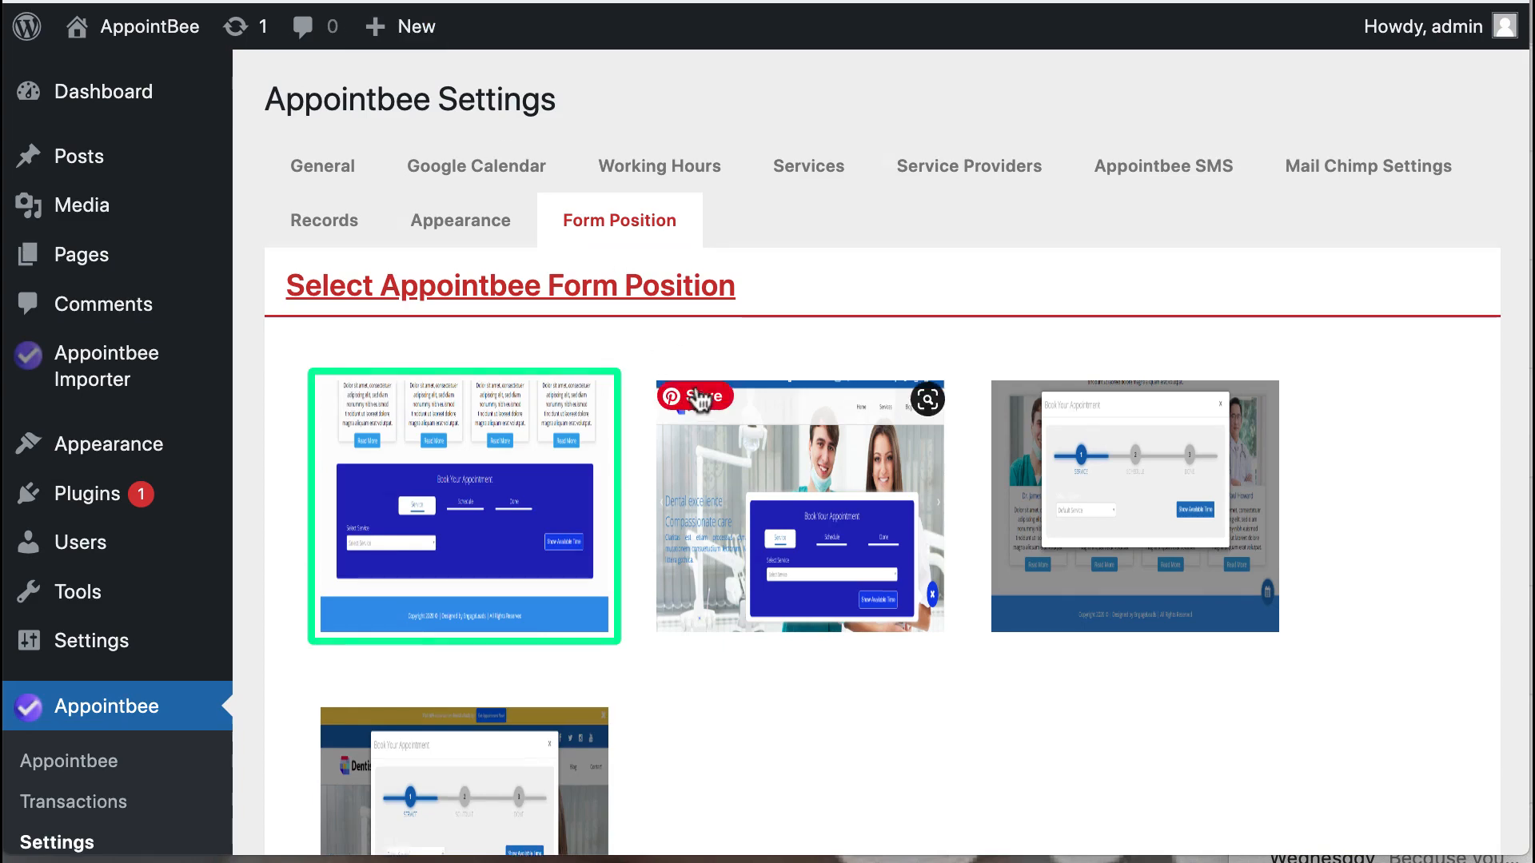
Open the General section of Appointbee Settings and examine the time base options under Time Settings
{"action": "left_click", "coordinate": [323, 163]}
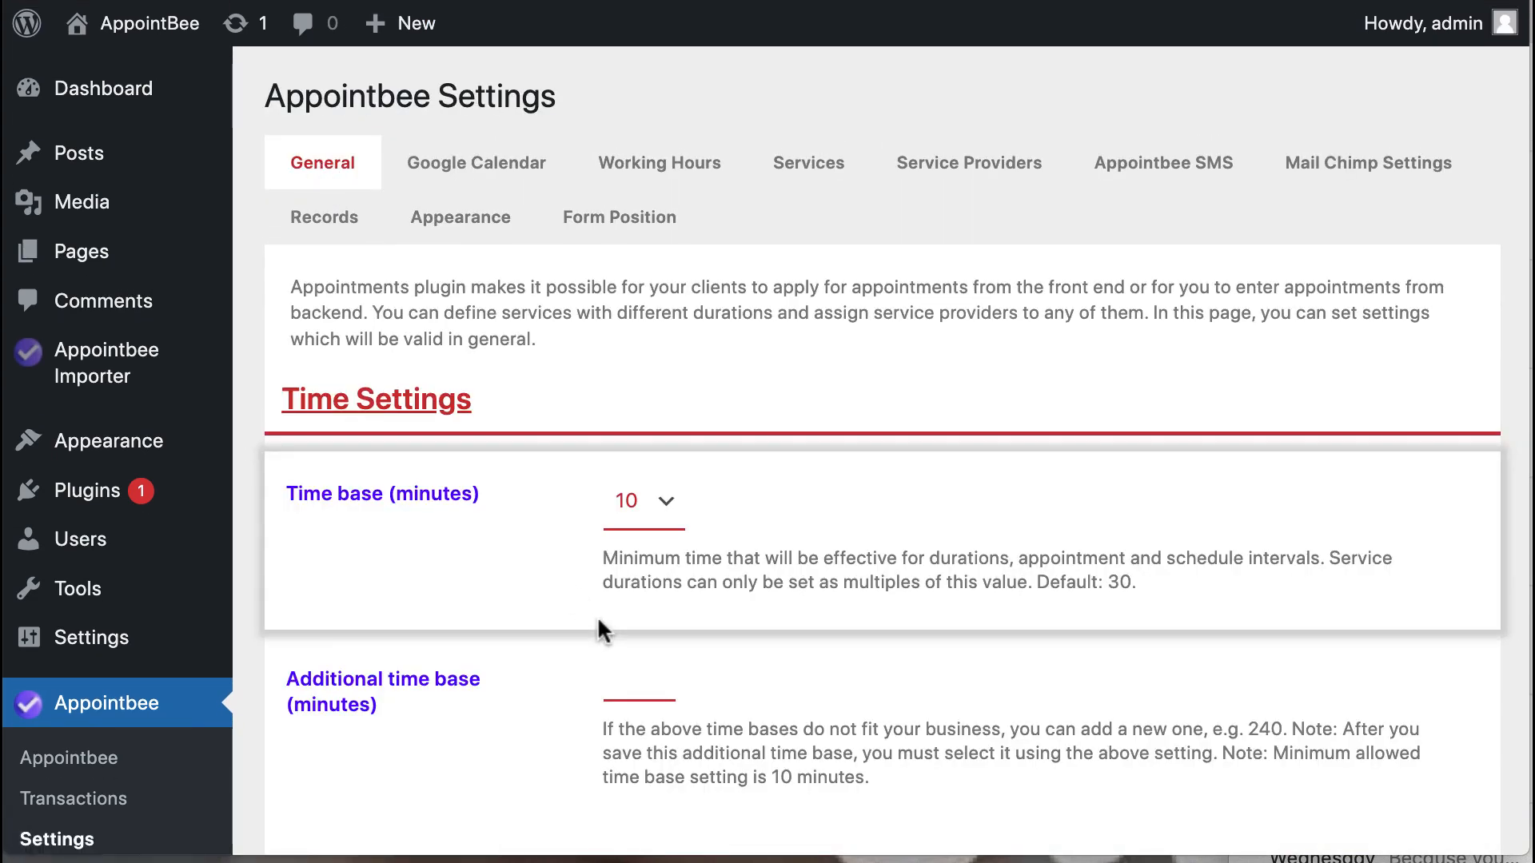
{"action": "scroll", "coordinate": [601, 630], "scroll_direction": "down", "scroll_amount": 3}
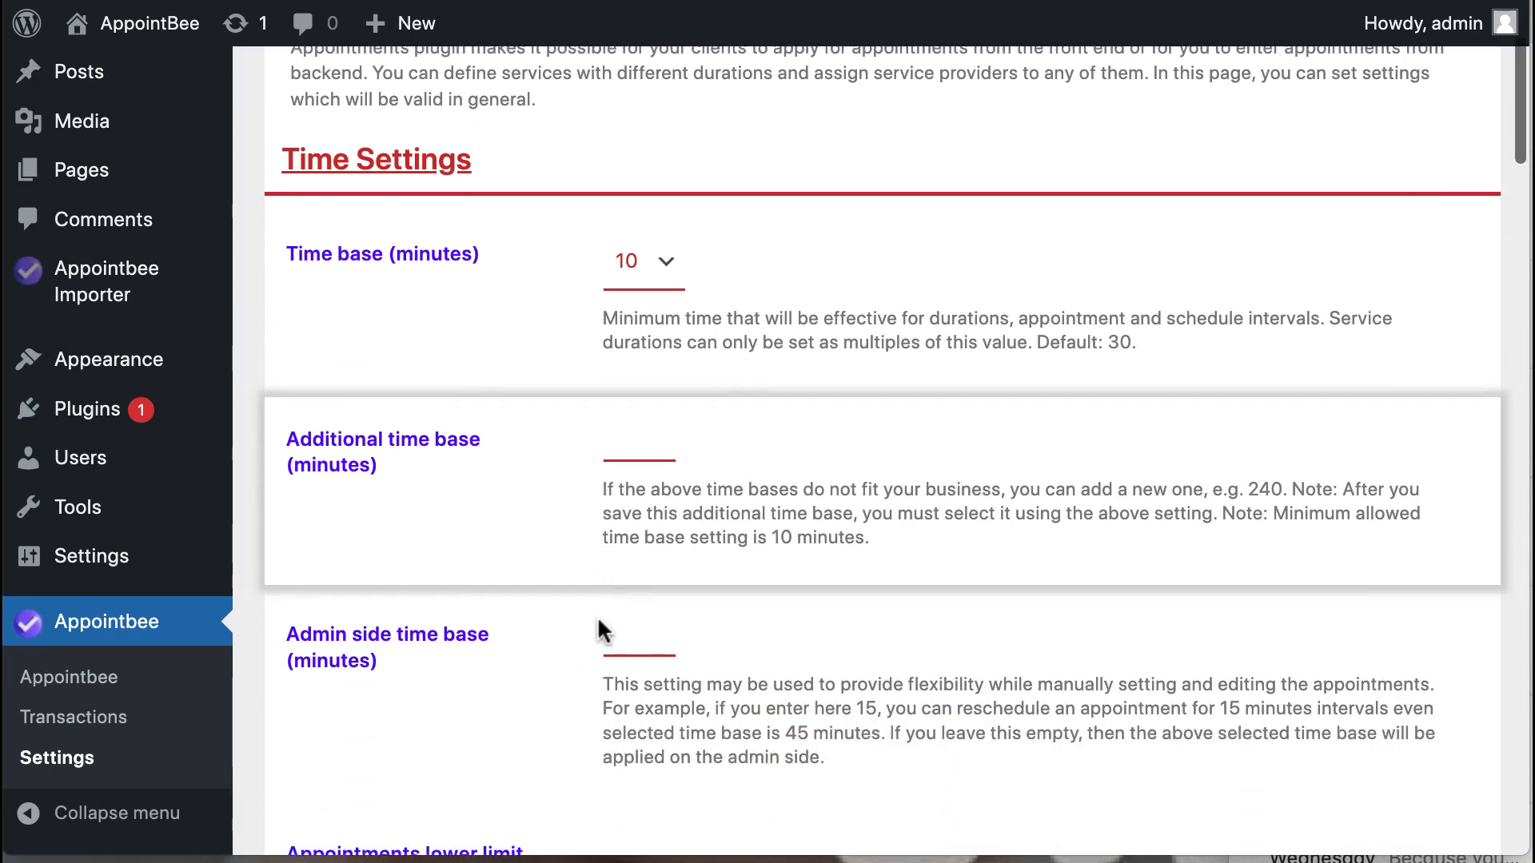
{"action": "scroll", "coordinate": [599, 622], "scroll_direction": "down", "scroll_amount": 1}
{"action": "scroll", "coordinate": [598, 622], "scroll_direction": "up", "scroll_amount": 1}
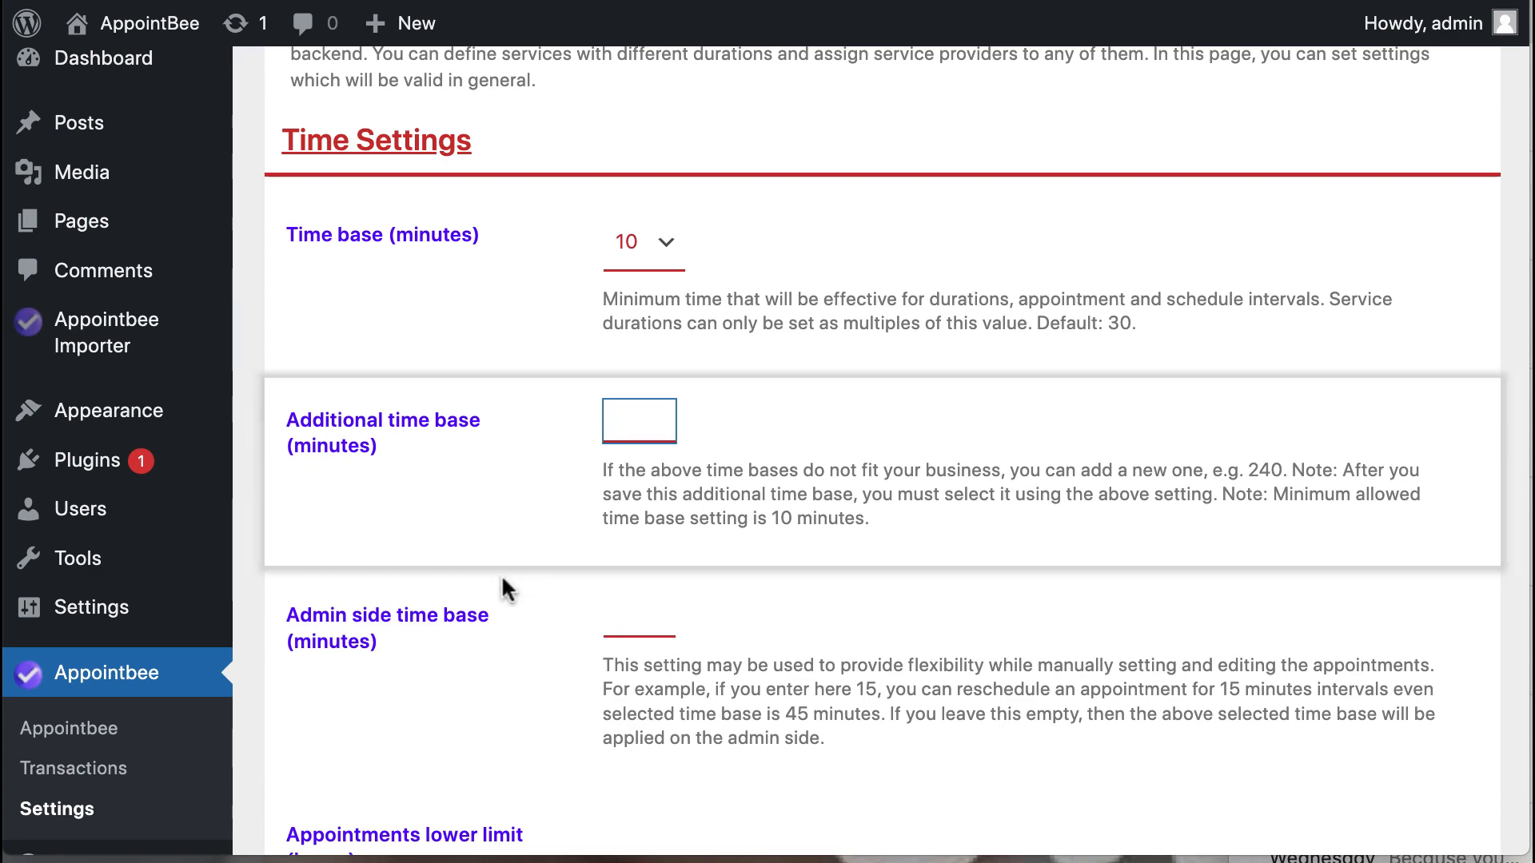
Examine the Accessibility Settings for auto confirmation and client cancellation, including the page choices for Appointment cancelled page
{"action": "scroll", "coordinate": [524, 567], "scroll_direction": "down", "scroll_amount": 10}
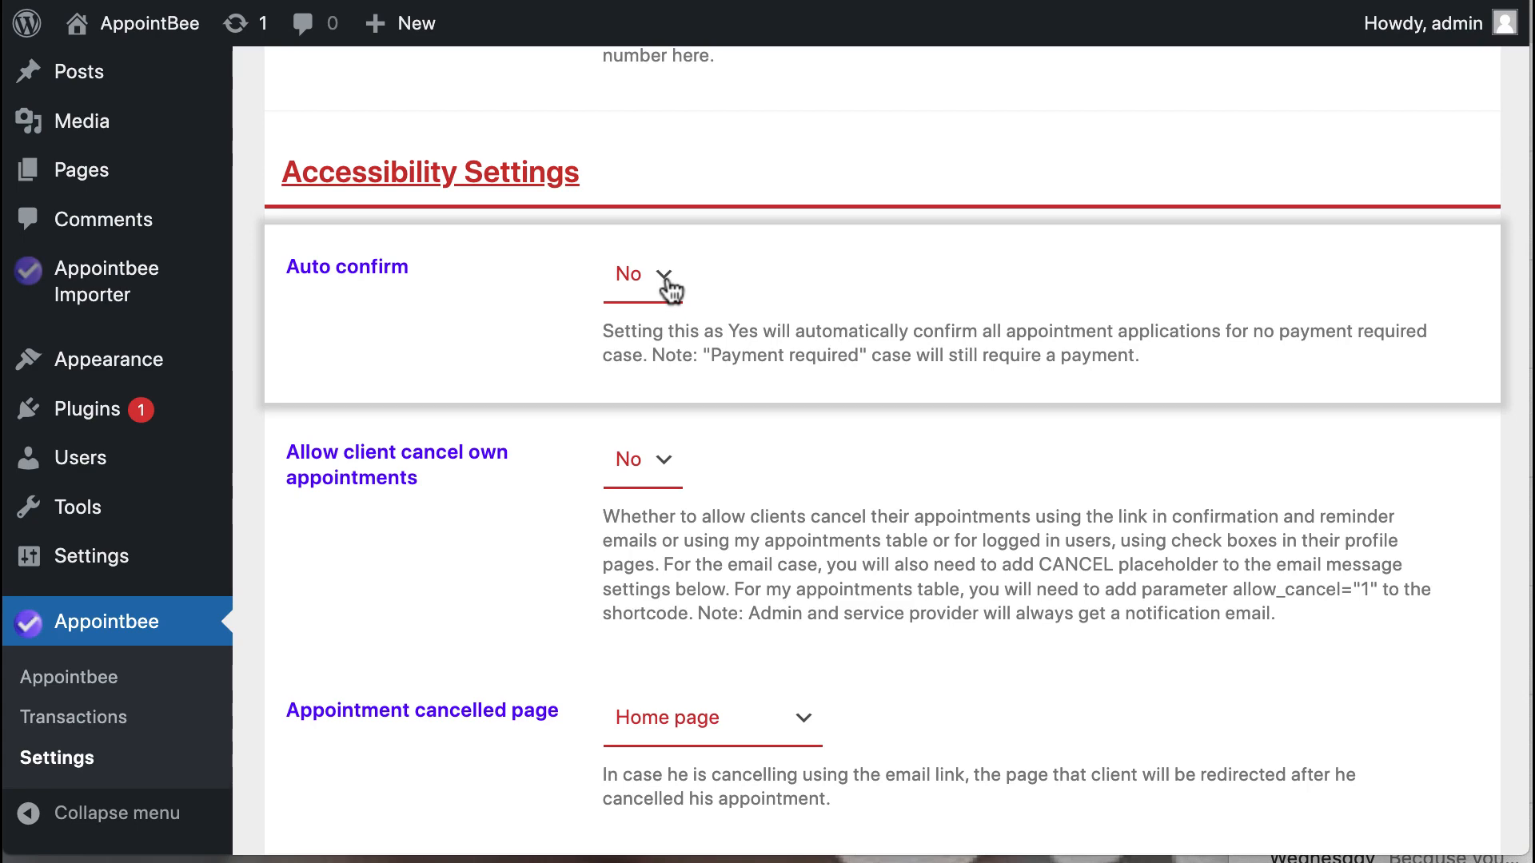
{"action": "scroll", "coordinate": [496, 329], "scroll_direction": "down", "scroll_amount": 3}
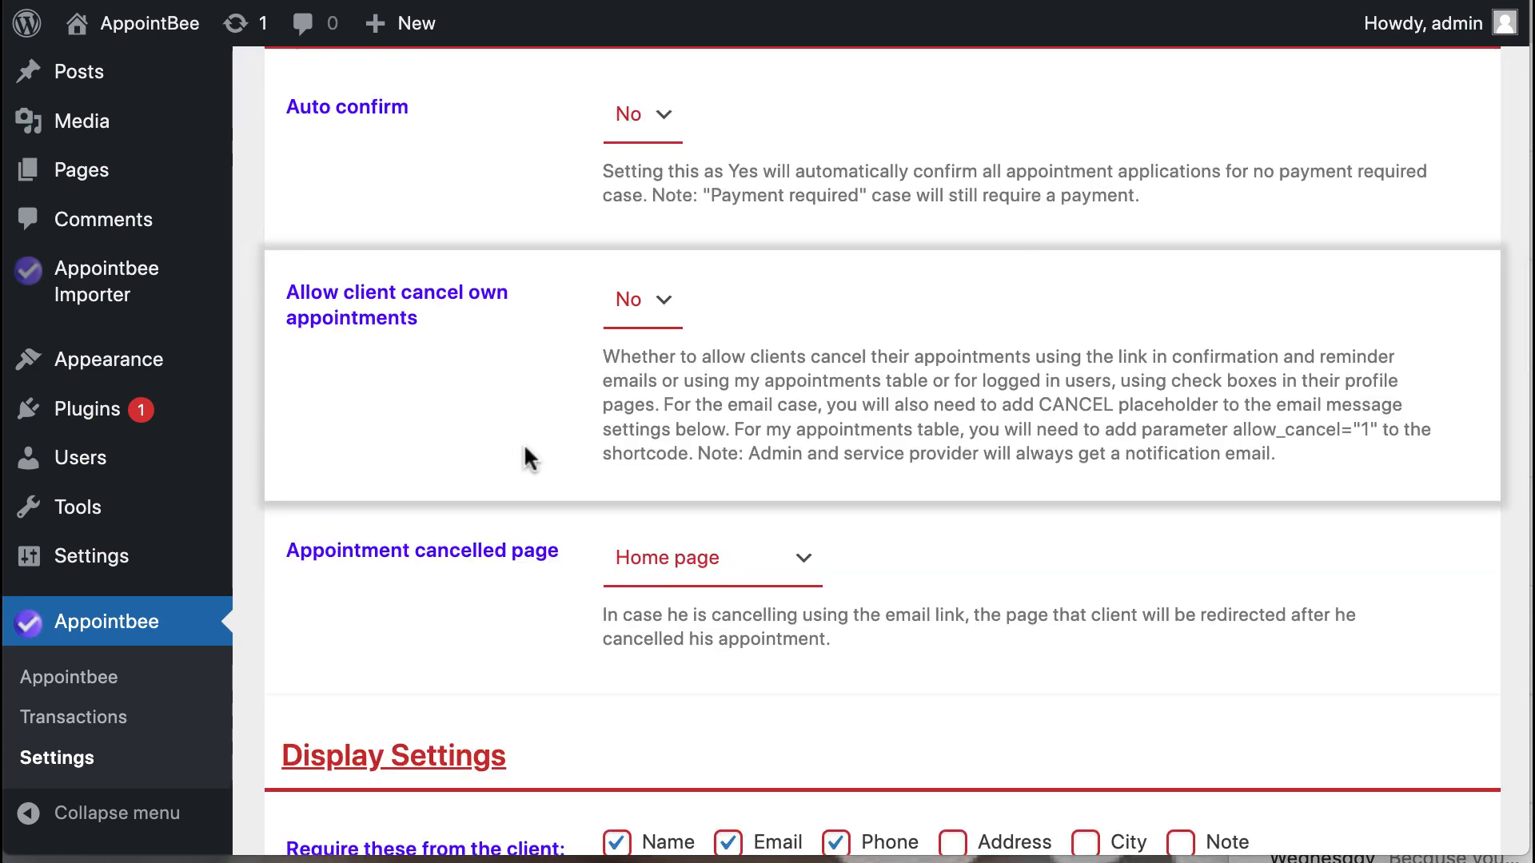
{"action": "scroll", "coordinate": [524, 446], "scroll_direction": "up", "scroll_amount": 2}
{"action": "scroll", "coordinate": [525, 447], "scroll_direction": "down", "scroll_amount": 6}
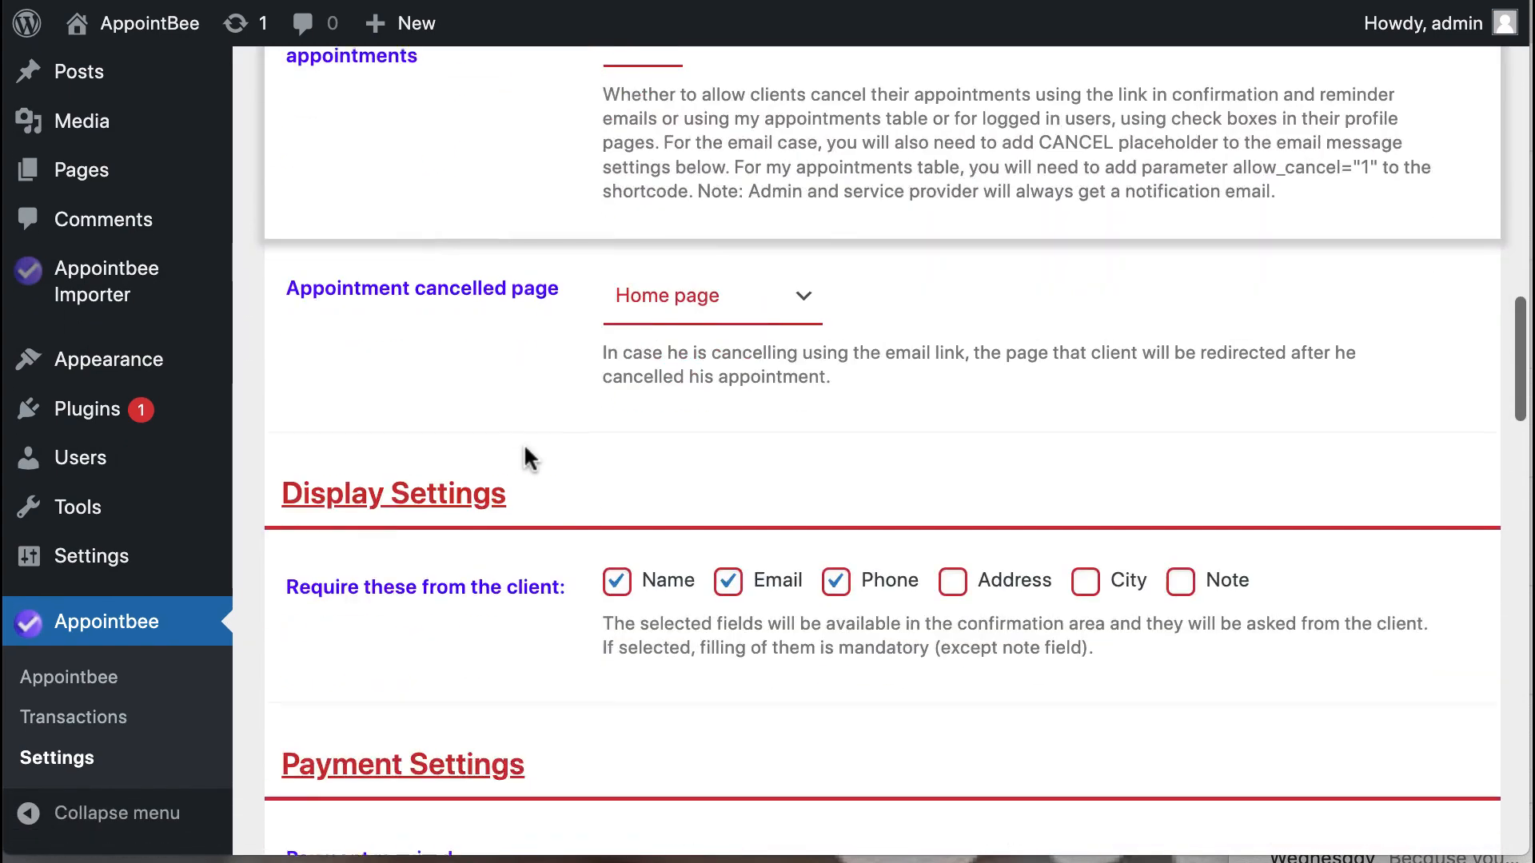
{"action": "scroll", "coordinate": [524, 448], "scroll_direction": "up", "scroll_amount": 1}
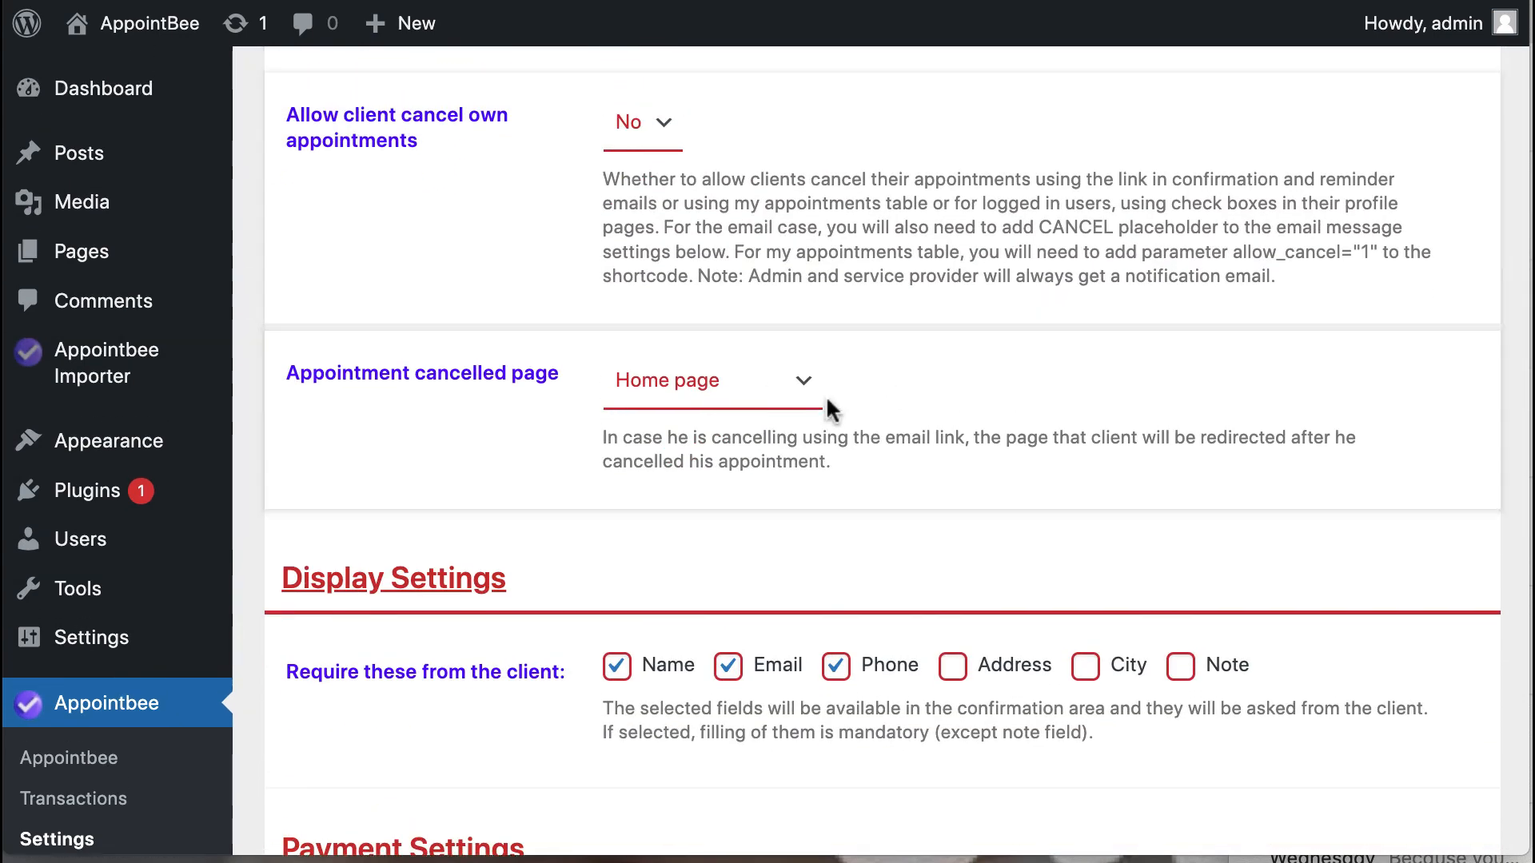
{"action": "left_click", "coordinate": [799, 385]}
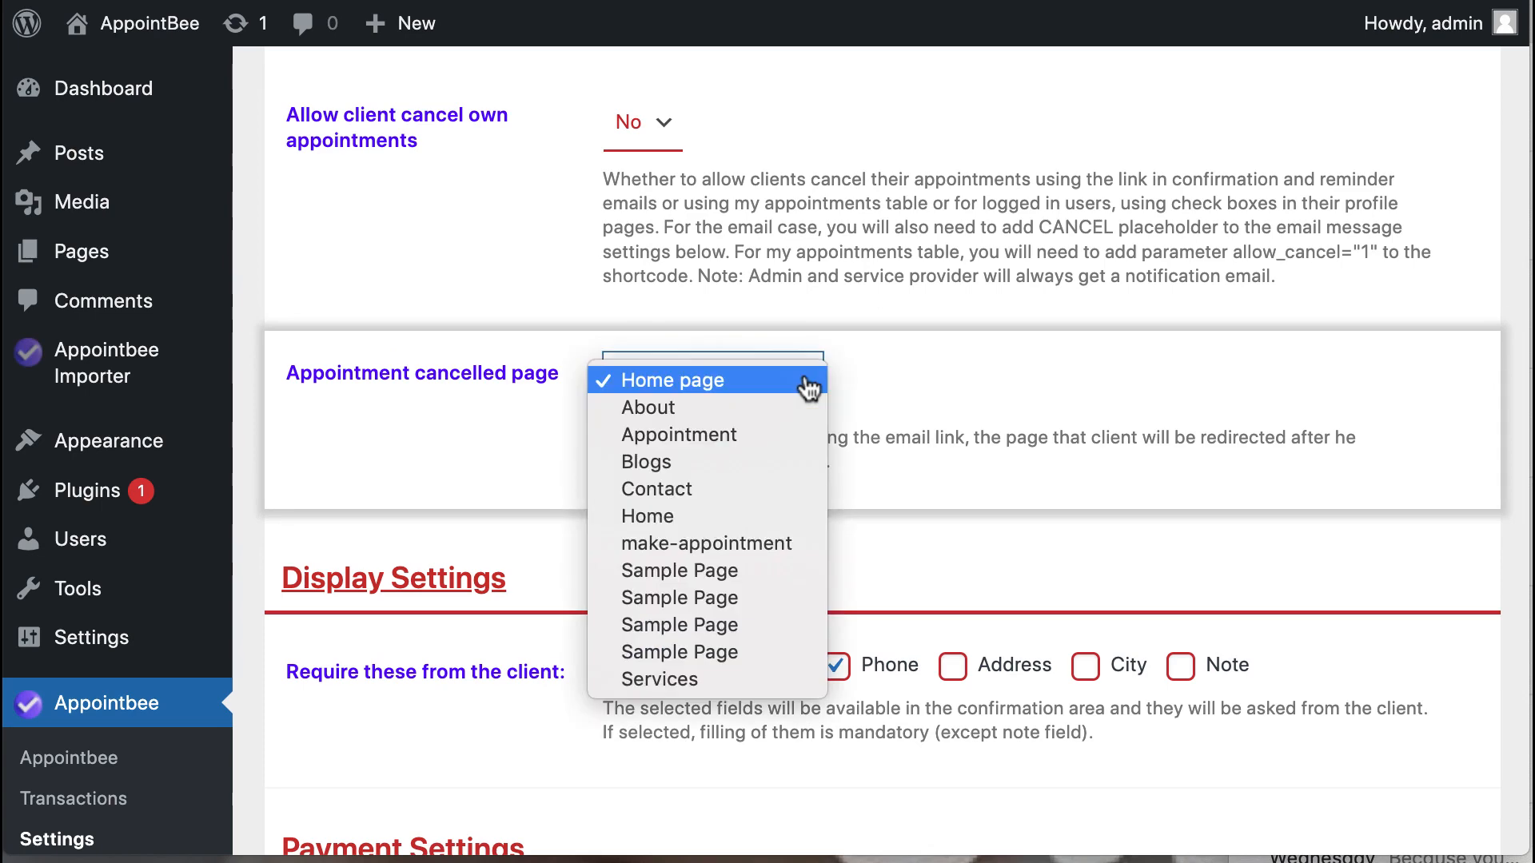
{"action": "left_click", "coordinate": [430, 457]}
Examine the client fields under Display Settings and the choices for Payment required under Payment Settings
{"action": "scroll", "coordinate": [467, 572], "scroll_direction": "down", "scroll_amount": 3}
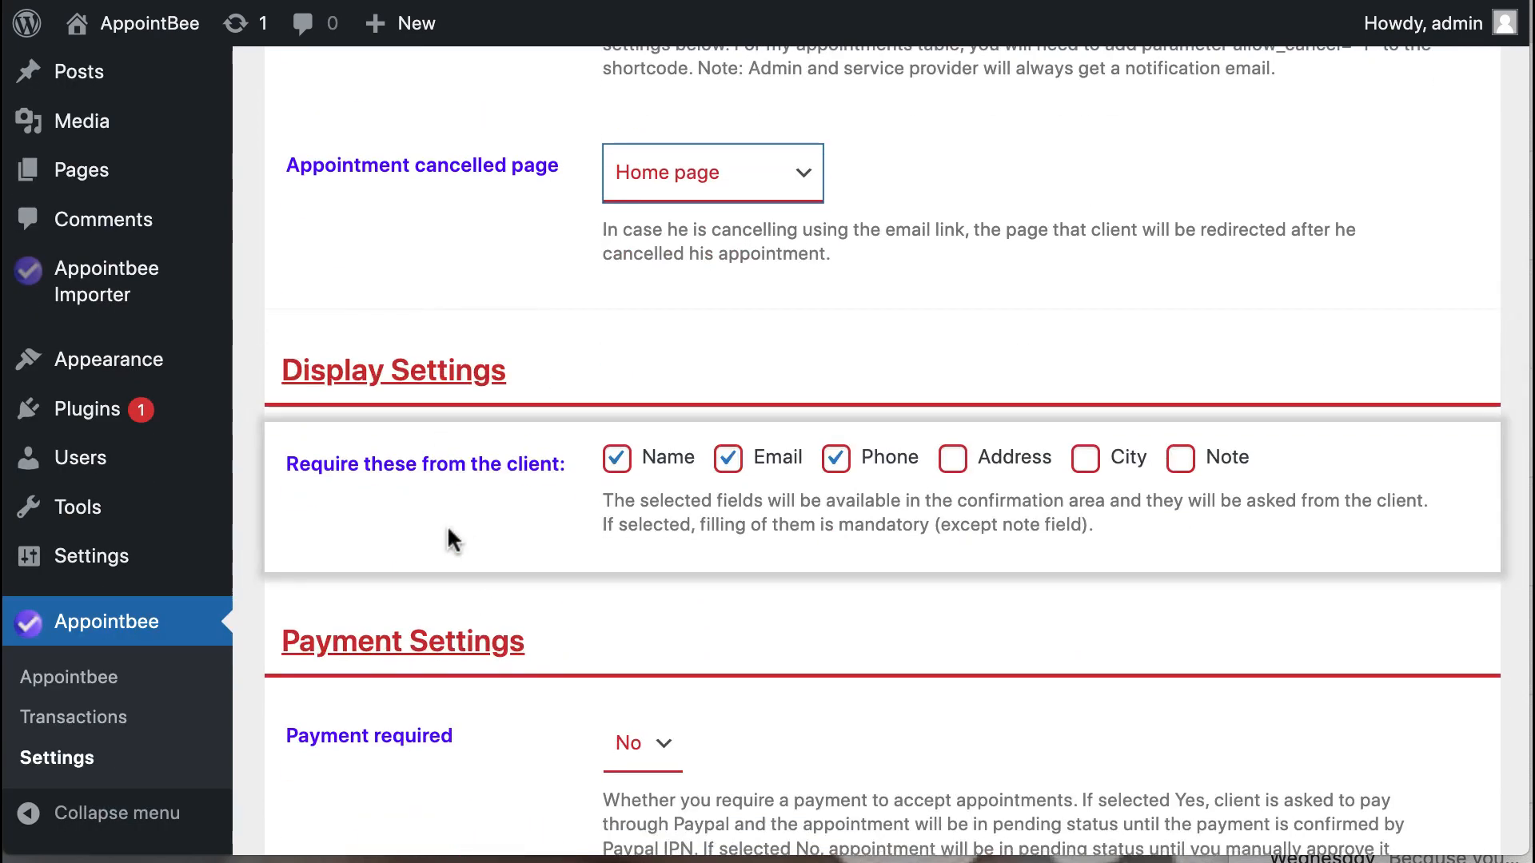
{"action": "scroll", "coordinate": [448, 527], "scroll_direction": "down", "scroll_amount": 1}
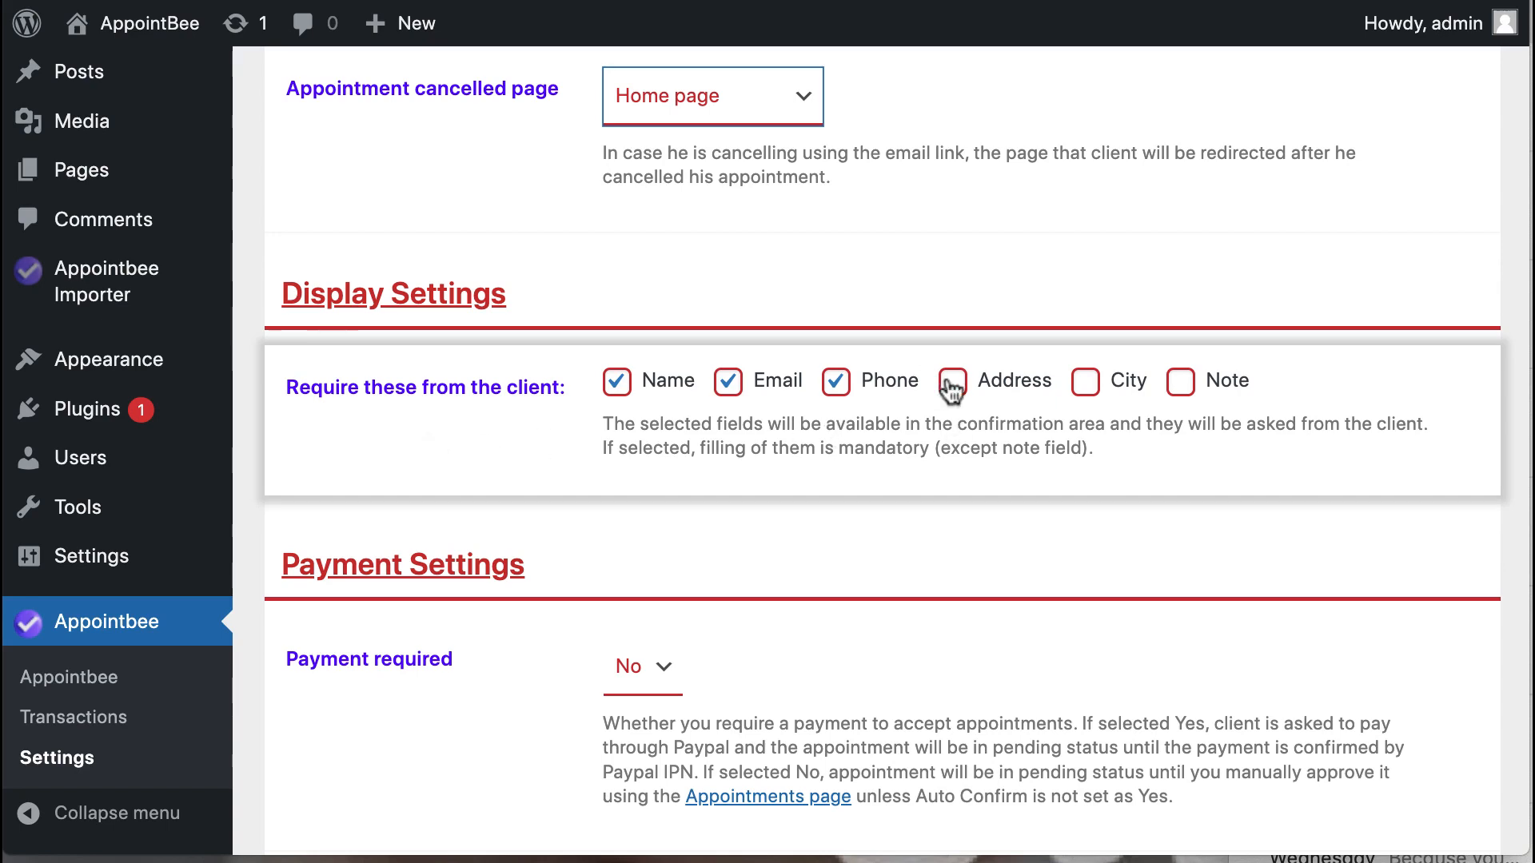
{"action": "scroll", "coordinate": [553, 433], "scroll_direction": "down", "scroll_amount": 1}
{"action": "scroll", "coordinate": [553, 433], "scroll_direction": "down", "scroll_amount": 5}
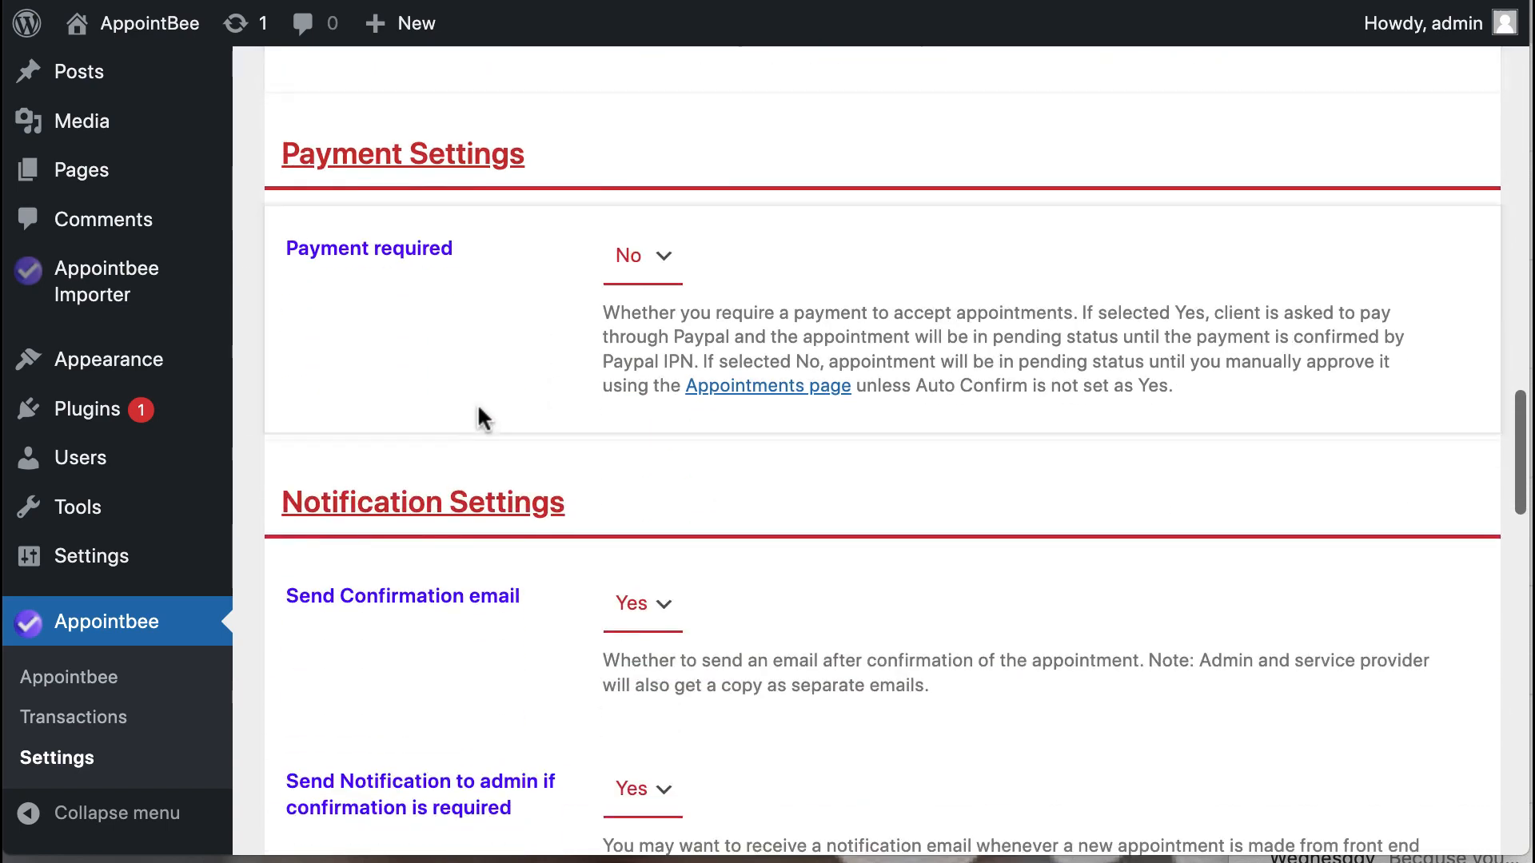
{"action": "scroll", "coordinate": [477, 416], "scroll_direction": "up", "scroll_amount": 1}
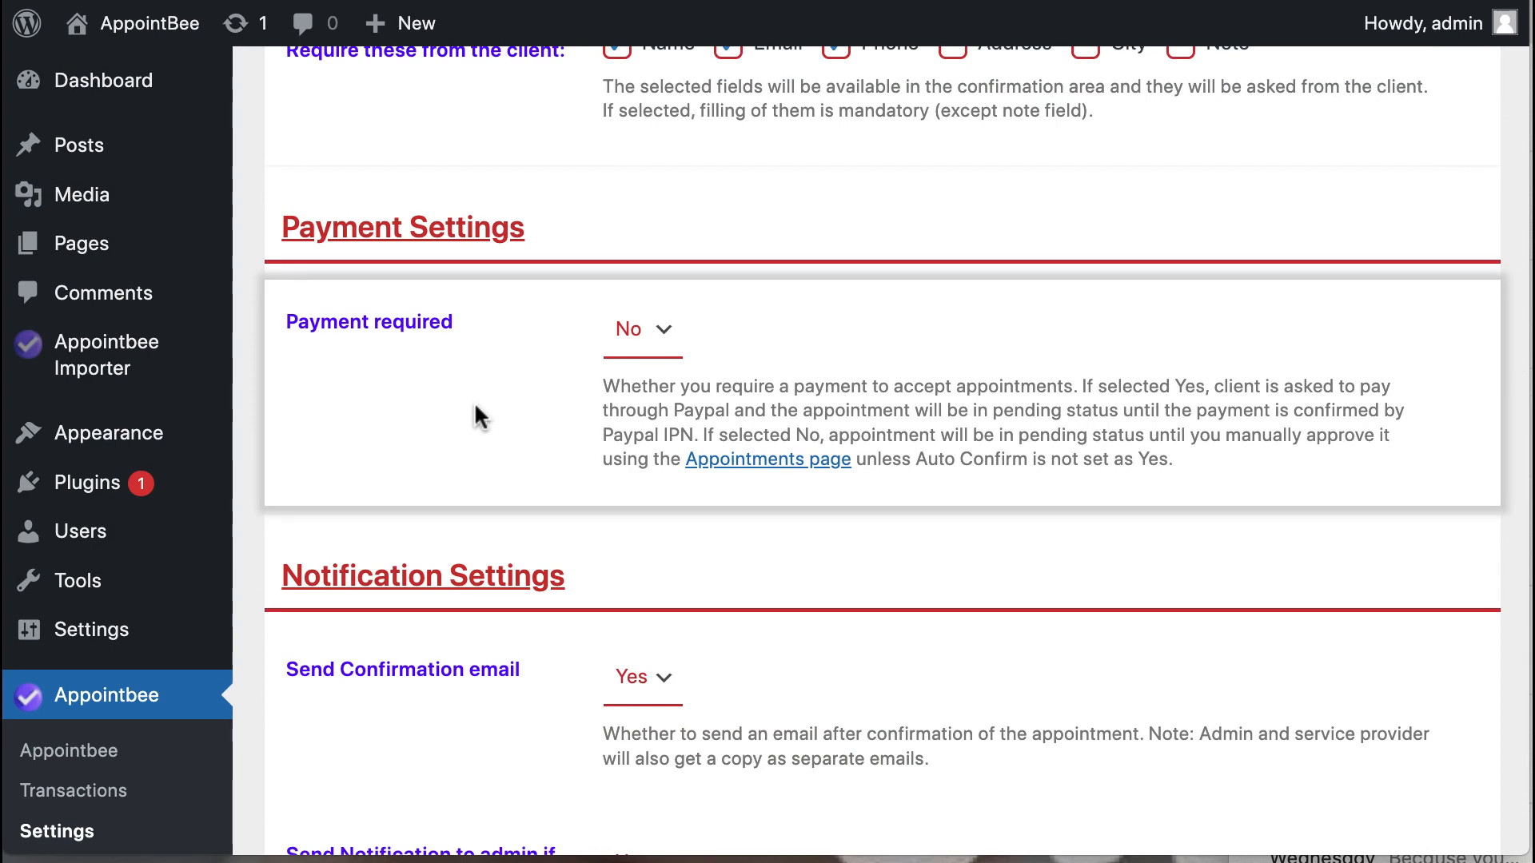
{"action": "left_click", "coordinate": [660, 338]}
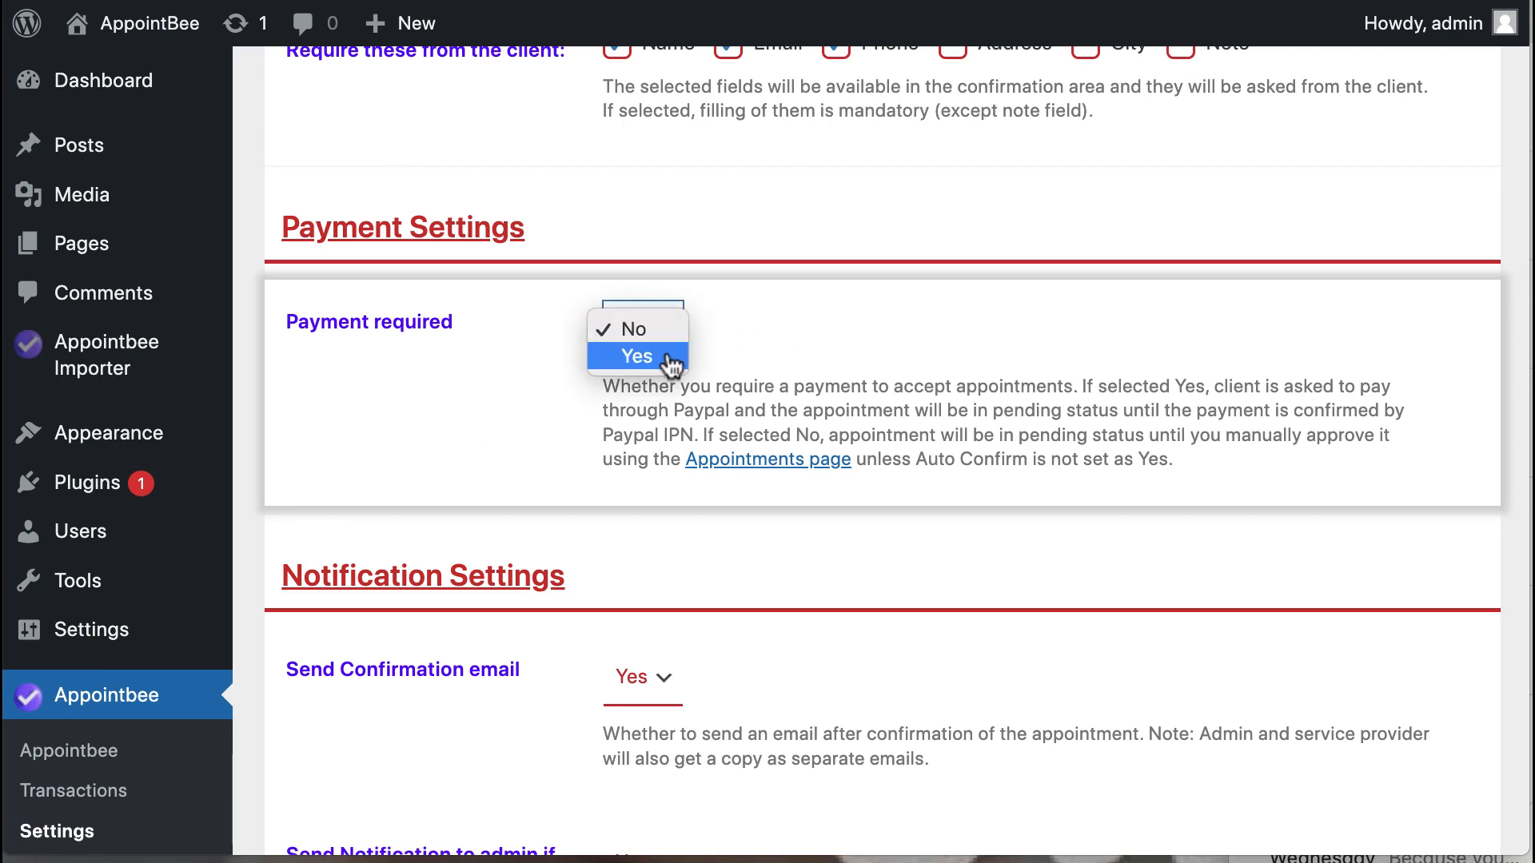
{"action": "left_click", "coordinate": [478, 385]}
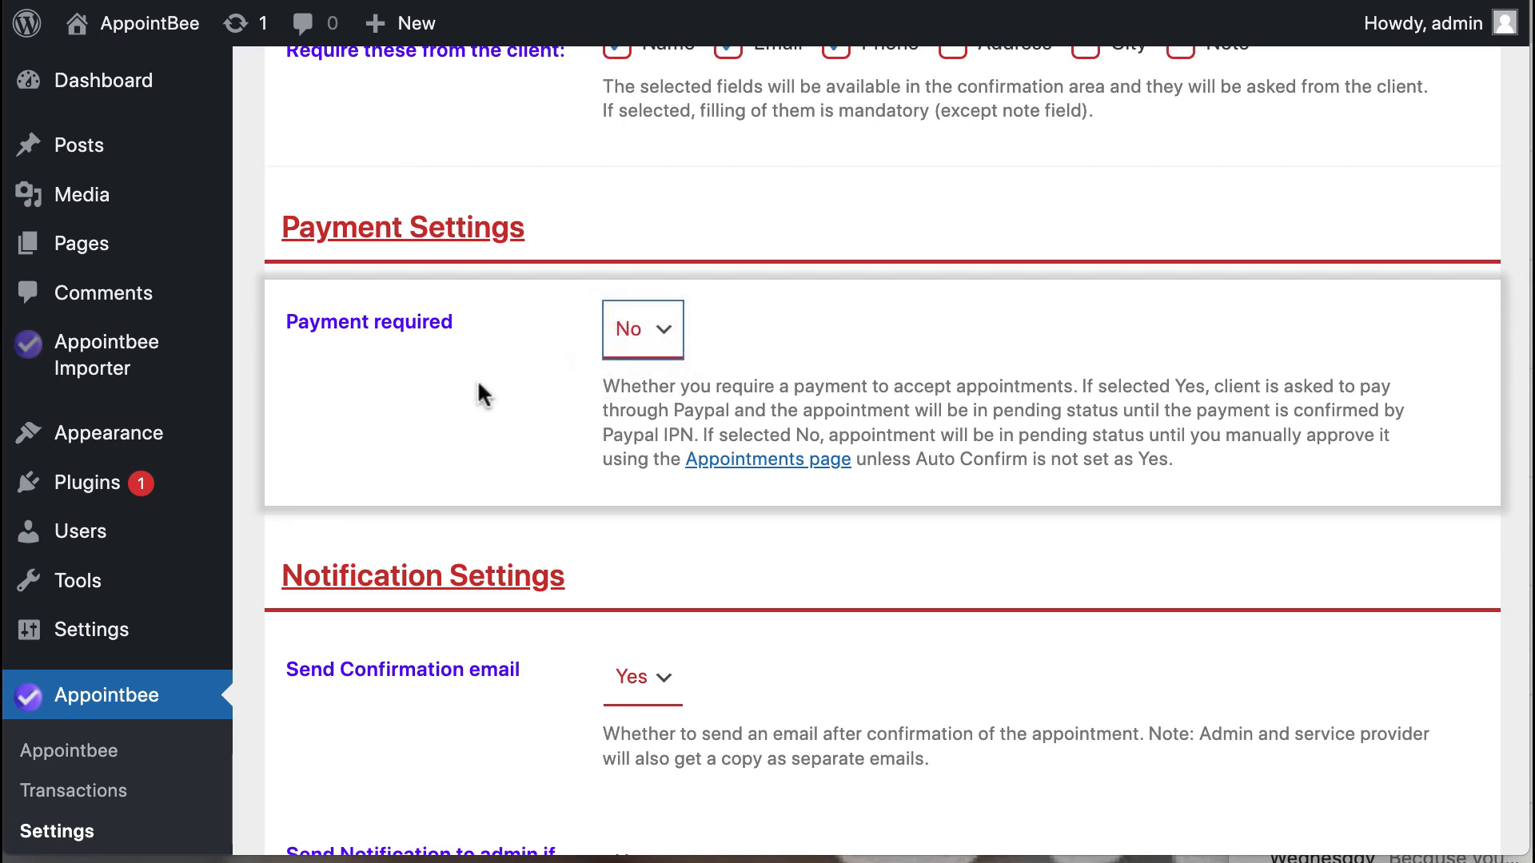
Examine the Notification Settings, including the confirmation email options, subject and message text
{"action": "scroll", "coordinate": [478, 385], "scroll_direction": "down", "scroll_amount": 3}
{"action": "scroll", "coordinate": [478, 379], "scroll_direction": "down", "scroll_amount": 2}
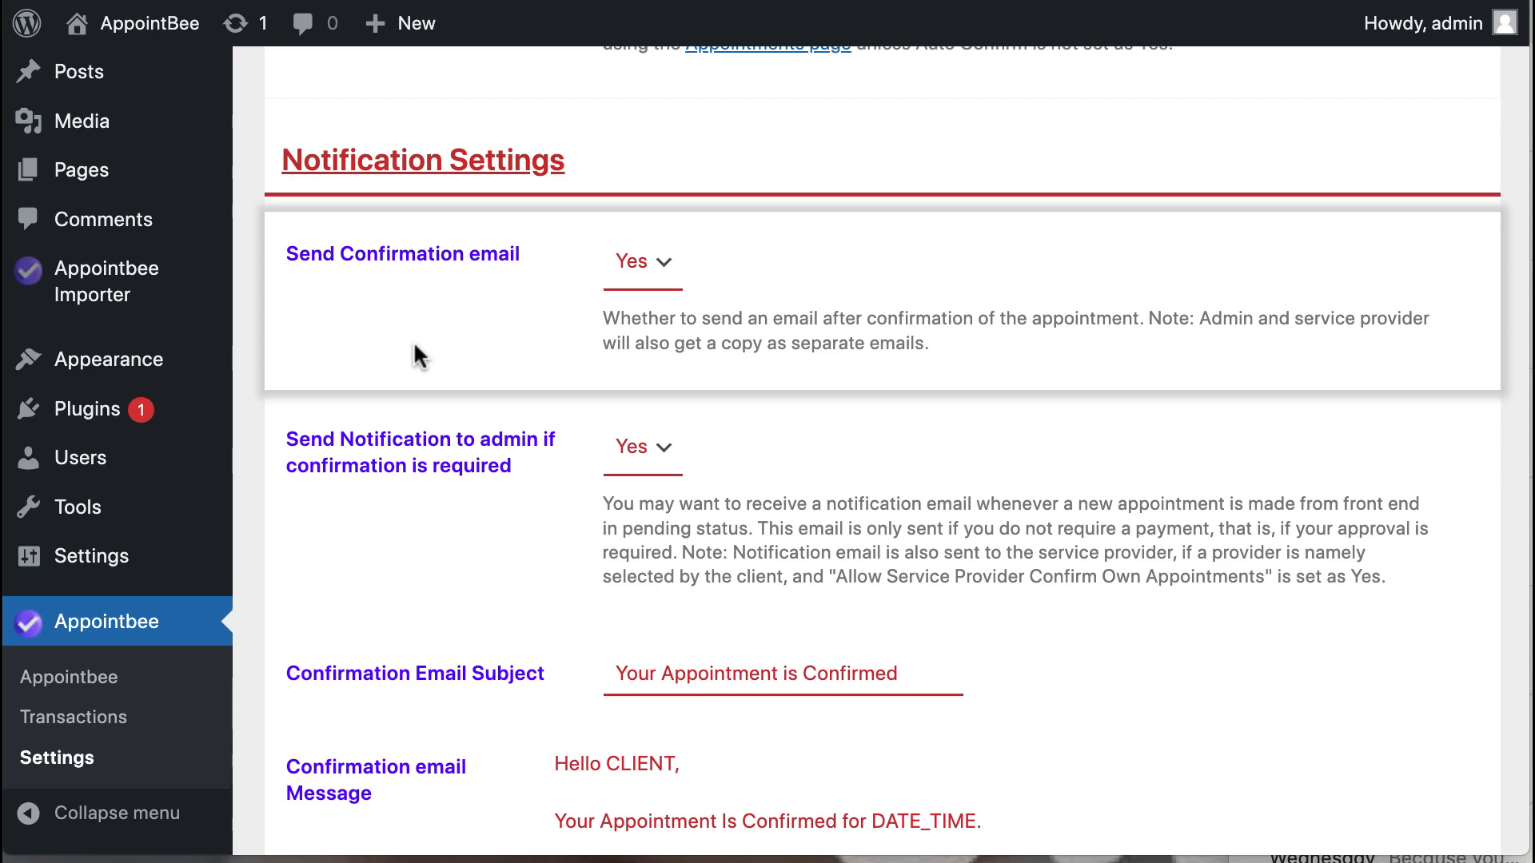
{"action": "scroll", "coordinate": [414, 341], "scroll_direction": "down", "scroll_amount": 1}
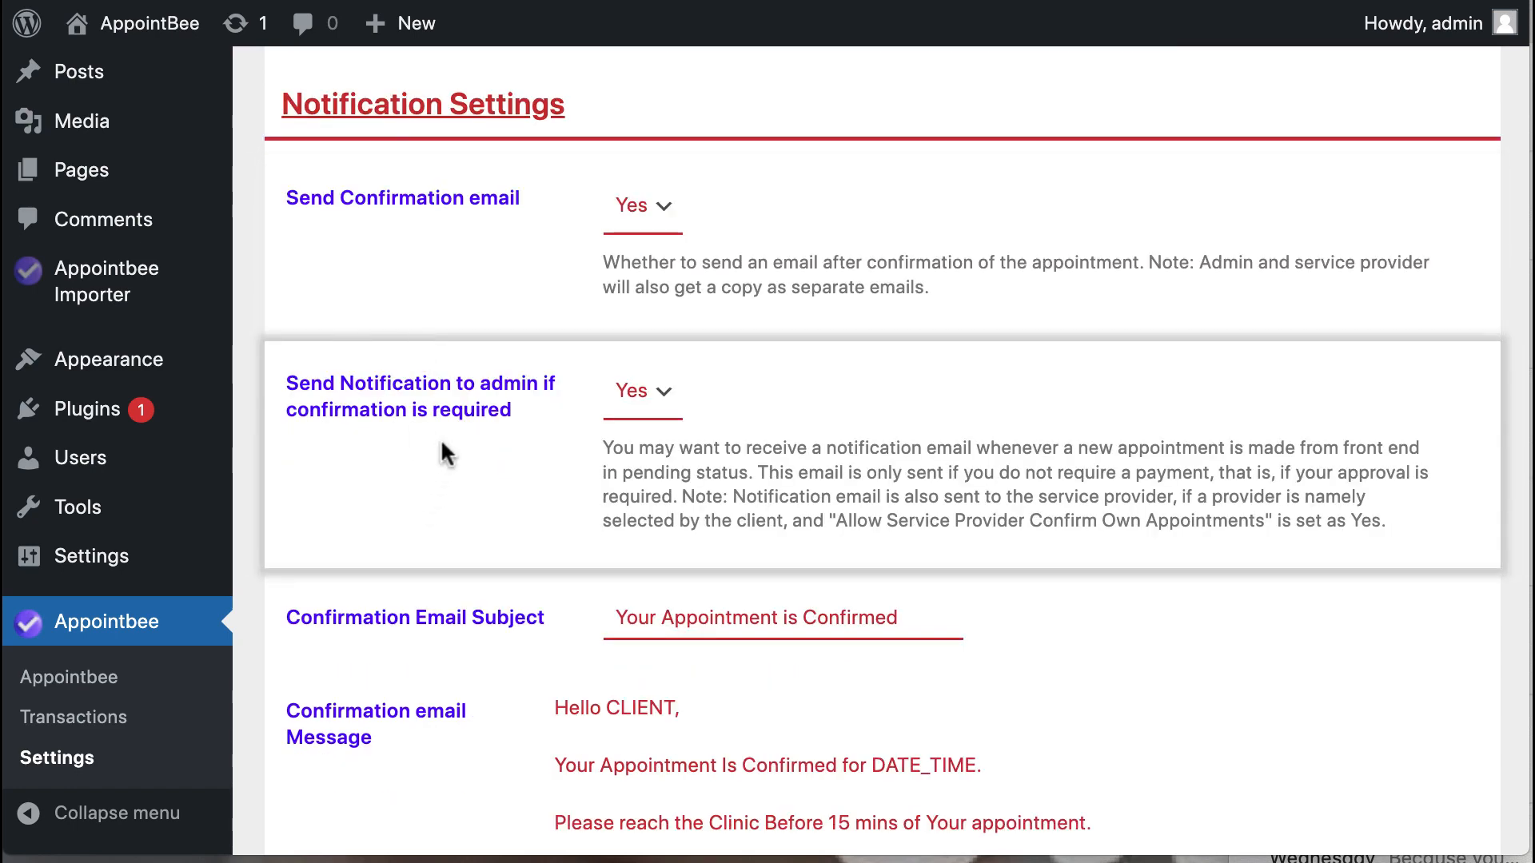
{"action": "scroll", "coordinate": [441, 444], "scroll_direction": "down", "scroll_amount": 5}
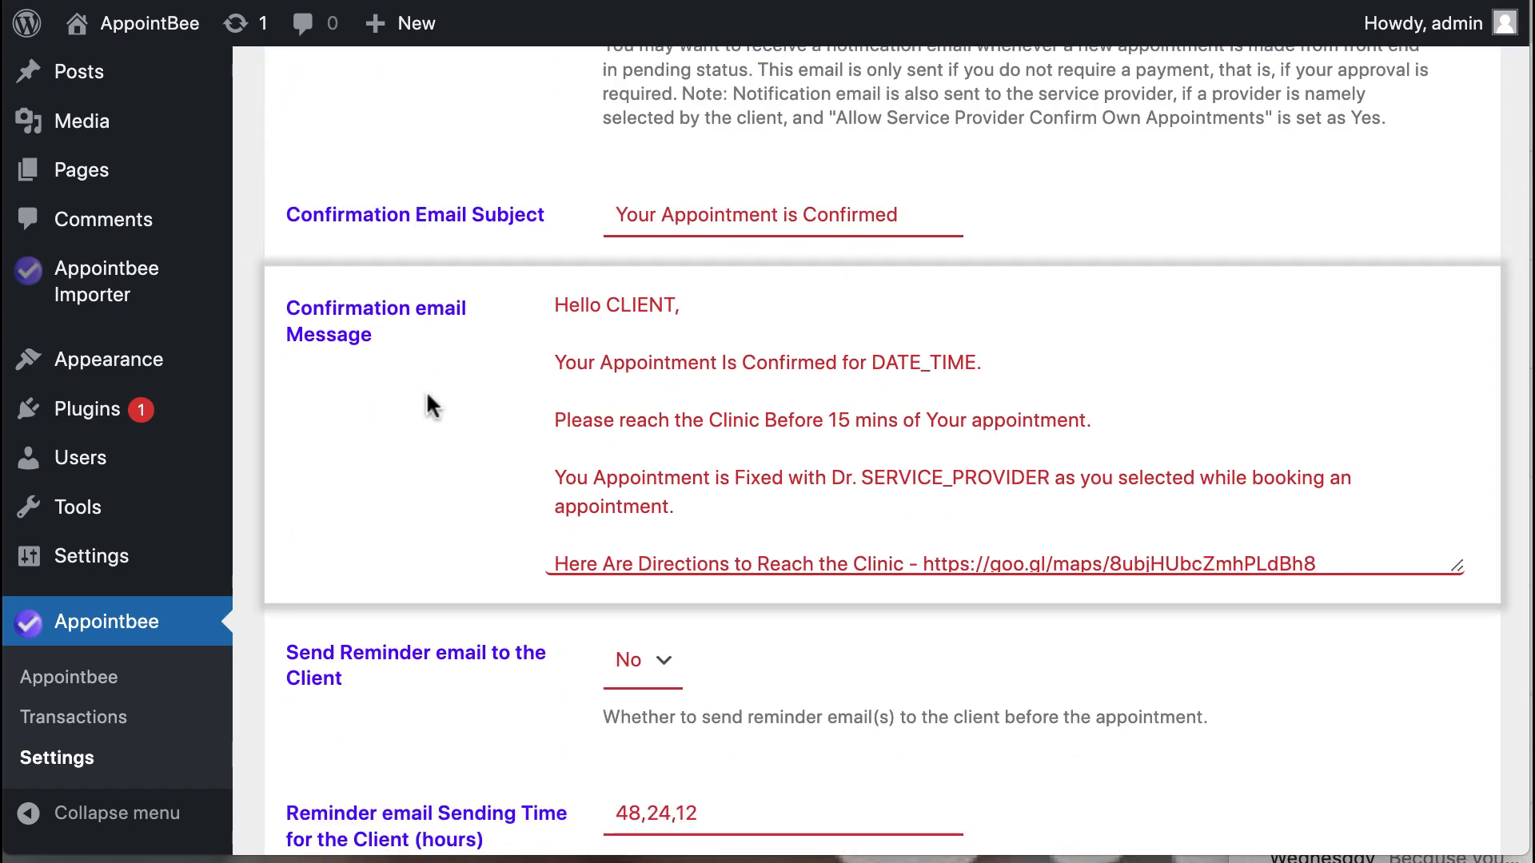
{"action": "triple_click", "coordinate": [859, 215]}
{"action": "left_click", "coordinate": [1197, 230]}
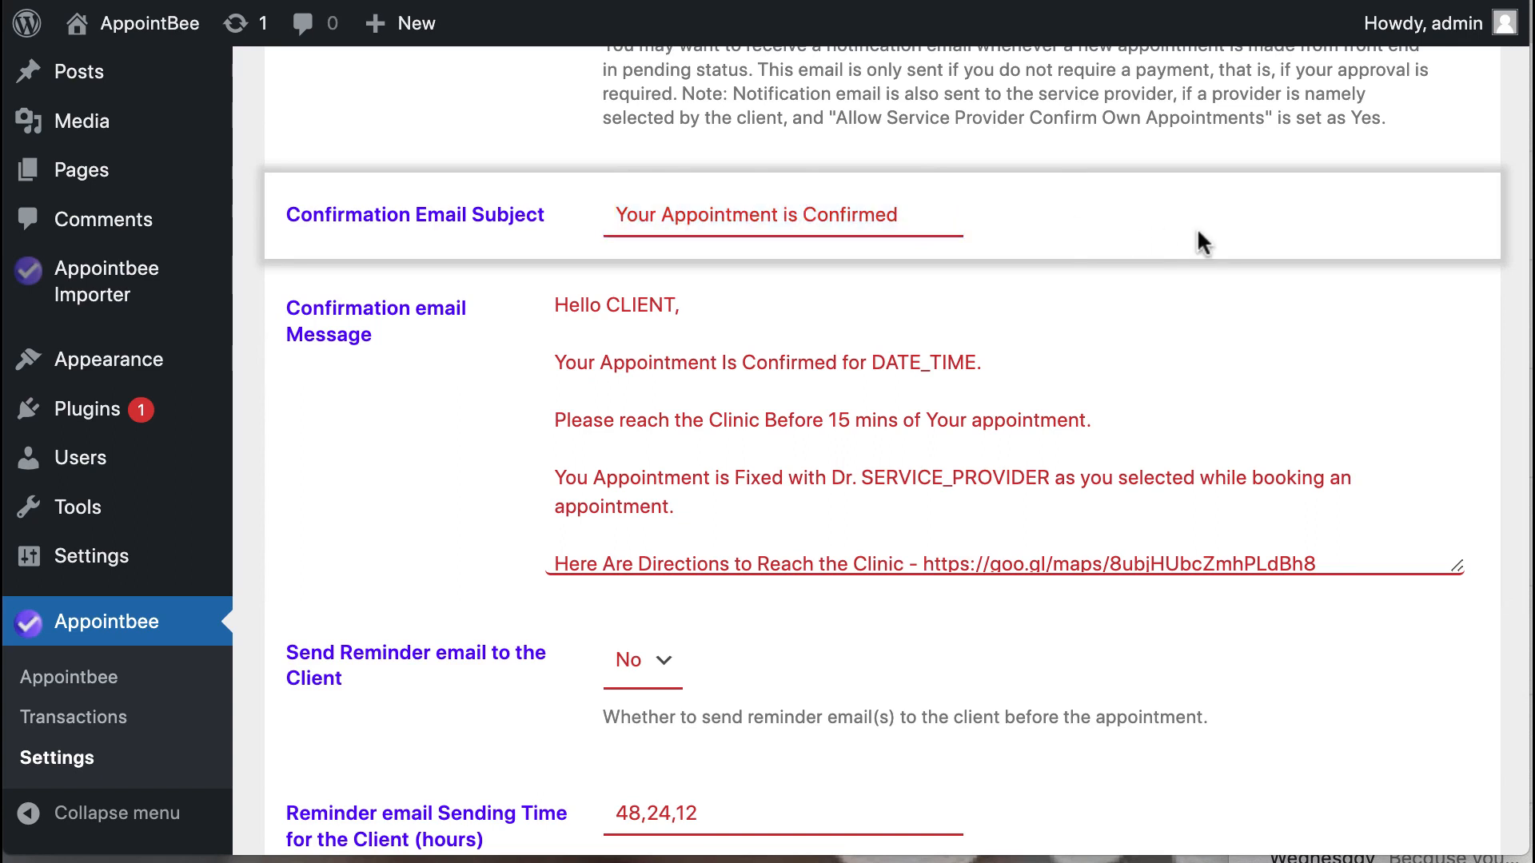
{"action": "left_click", "coordinate": [933, 302]}
{"action": "left_click", "coordinate": [923, 448]}
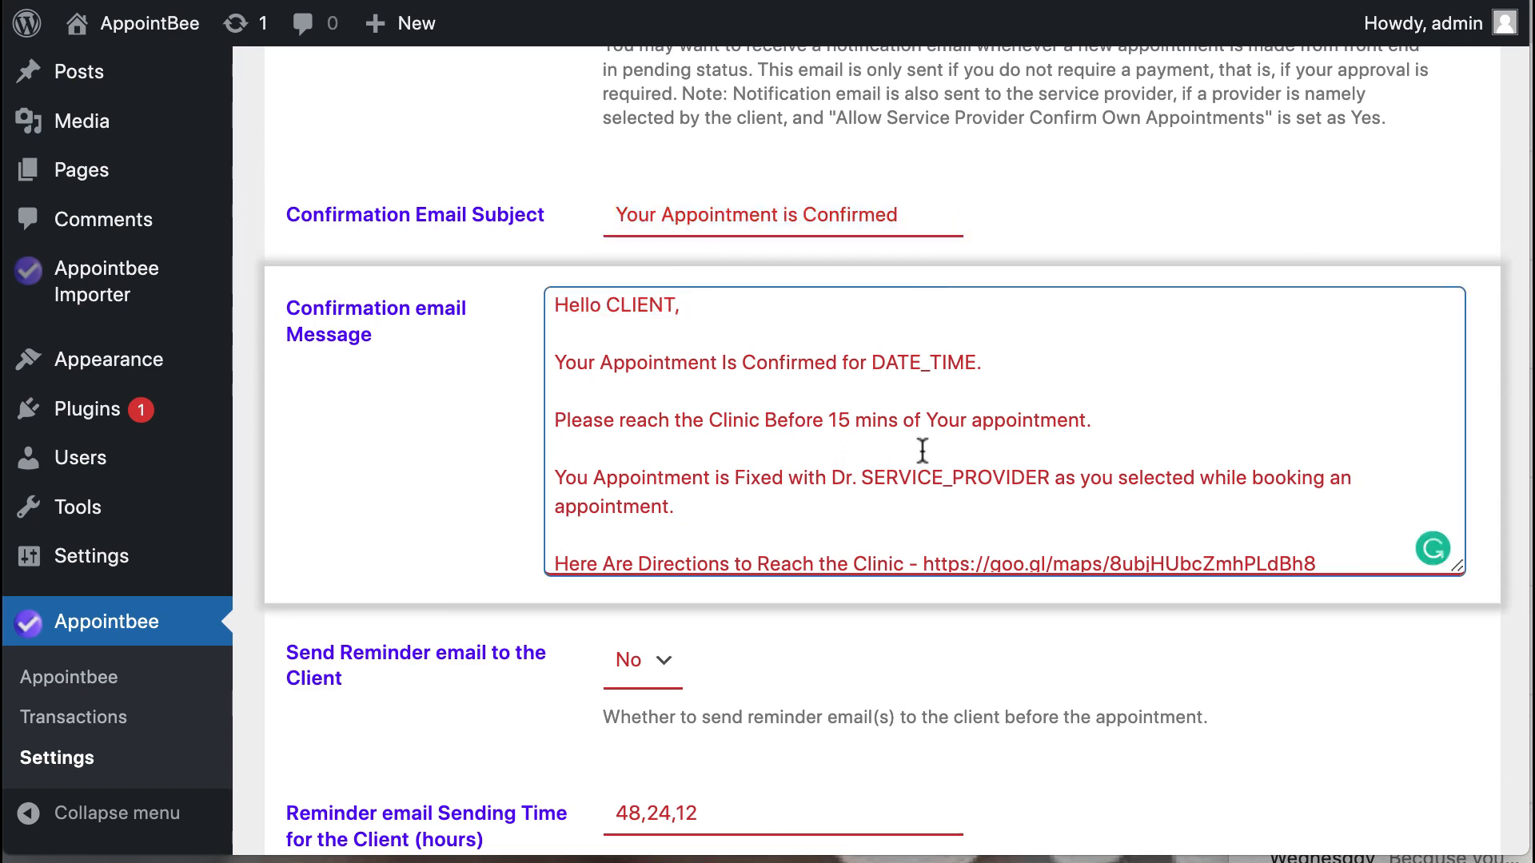
Examine the client and date-time placeholders in the Confirmation email Message and the list of available email placeholders
{"action": "double_click", "coordinate": [639, 305]}
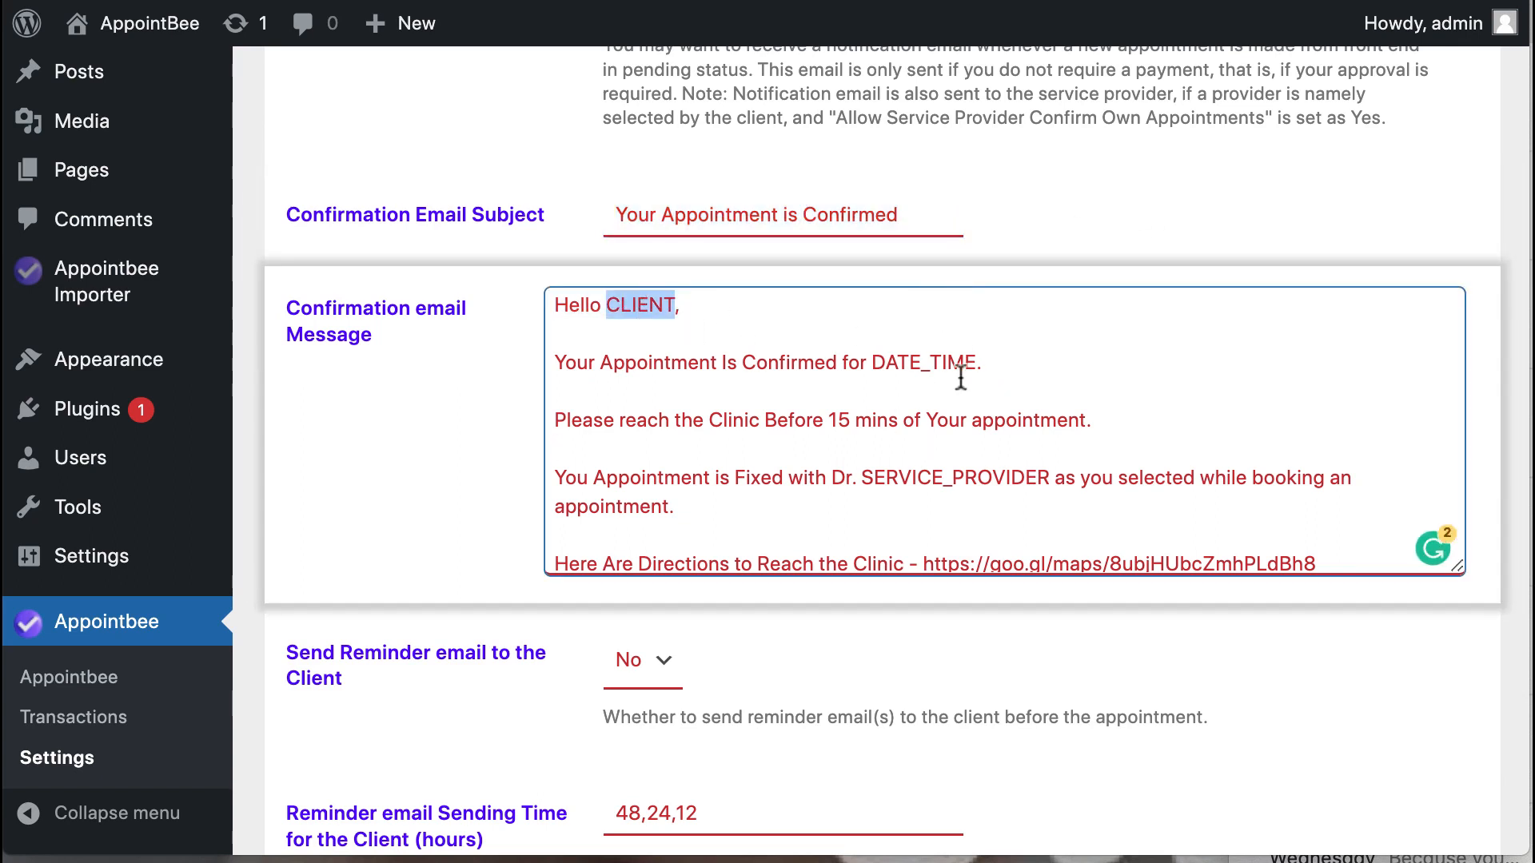
{"action": "double_click", "coordinate": [909, 362]}
{"action": "scroll", "coordinate": [898, 518], "scroll_direction": "down", "scroll_amount": 10}
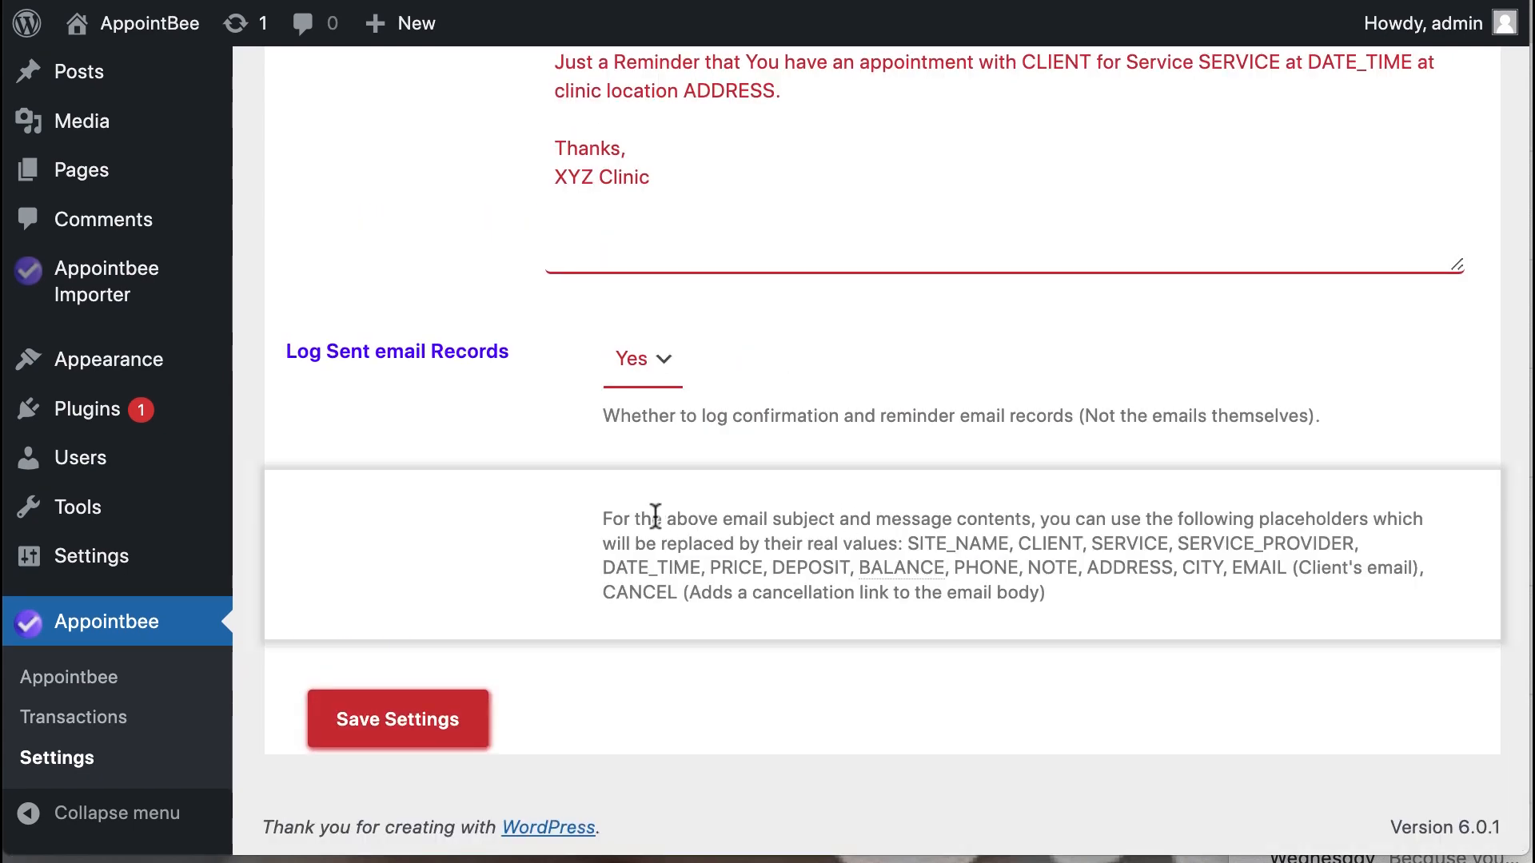
{"action": "triple_click", "coordinate": [606, 518]}
{"action": "left_click", "coordinate": [602, 519]}
{"action": "scroll", "coordinate": [592, 524], "scroll_direction": "up", "scroll_amount": 10}
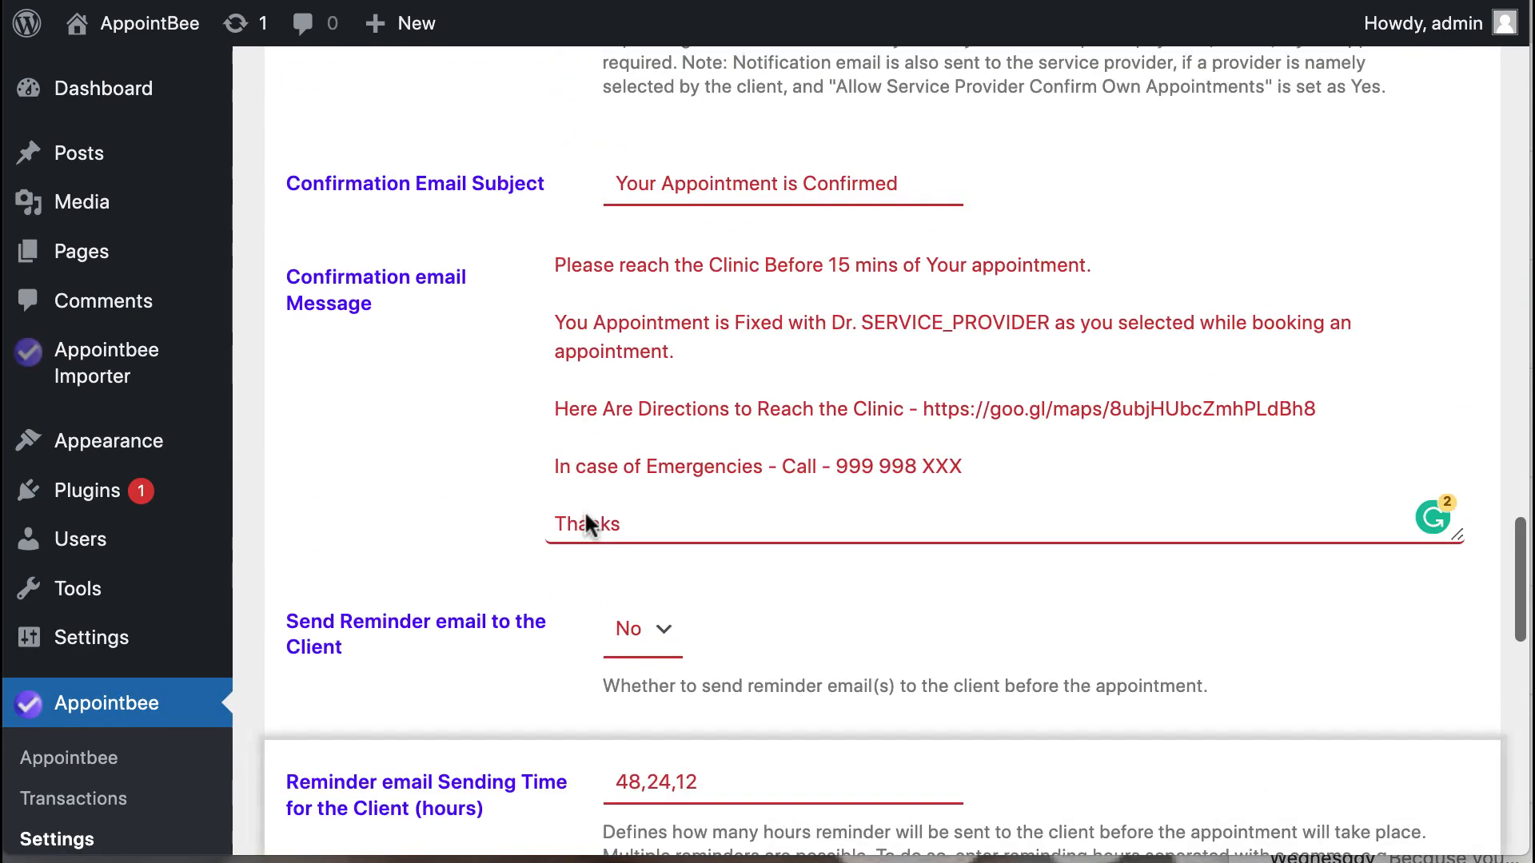
Set Send Reminder email to the Client to Yes in the Notification Settings
{"action": "scroll", "coordinate": [371, 479], "scroll_direction": "down", "scroll_amount": 2}
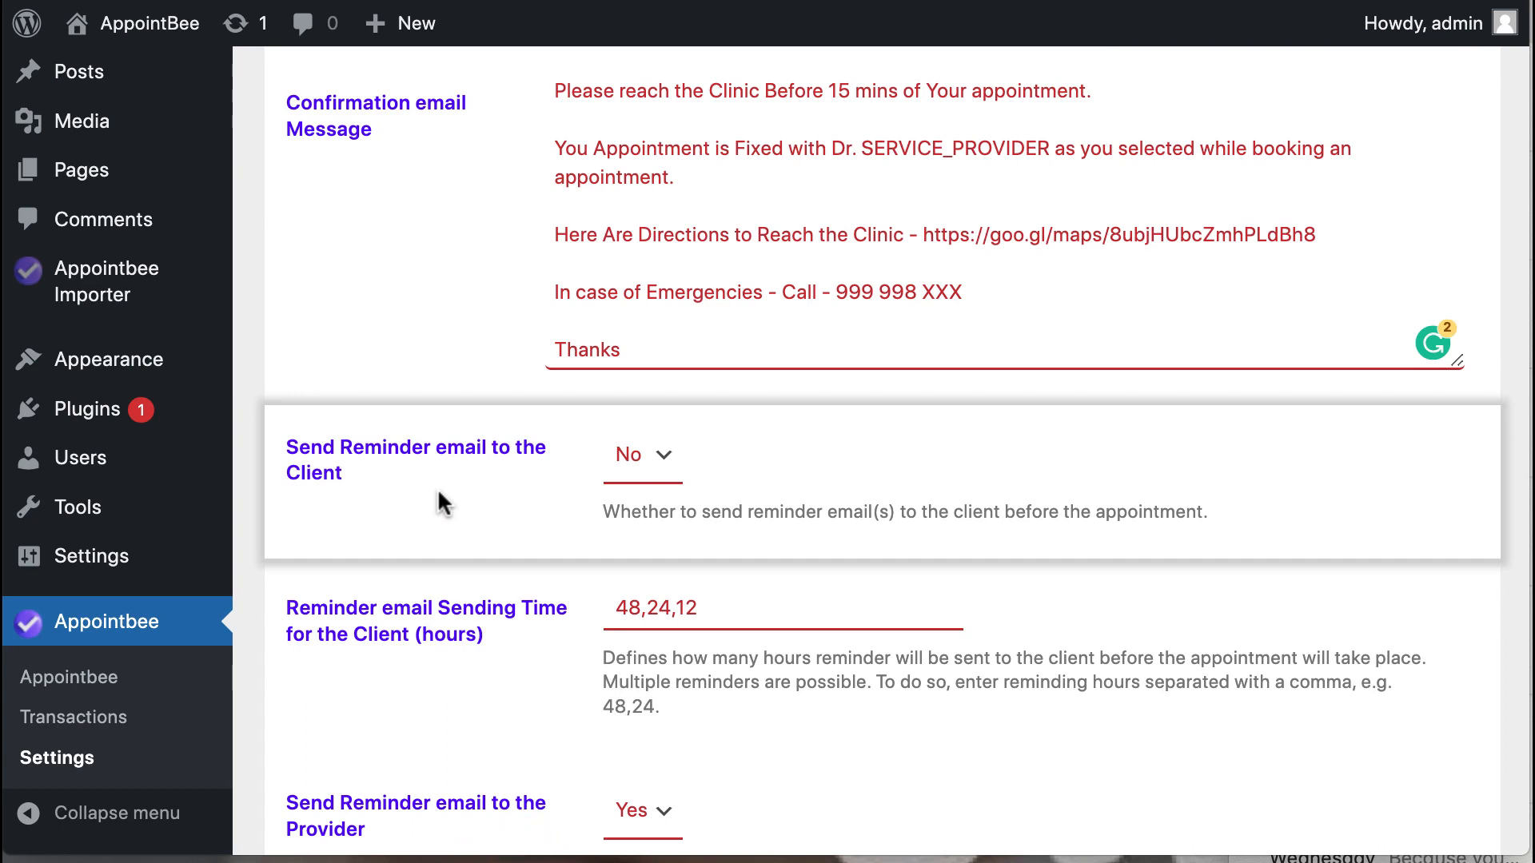
{"action": "left_click", "coordinate": [627, 473]}
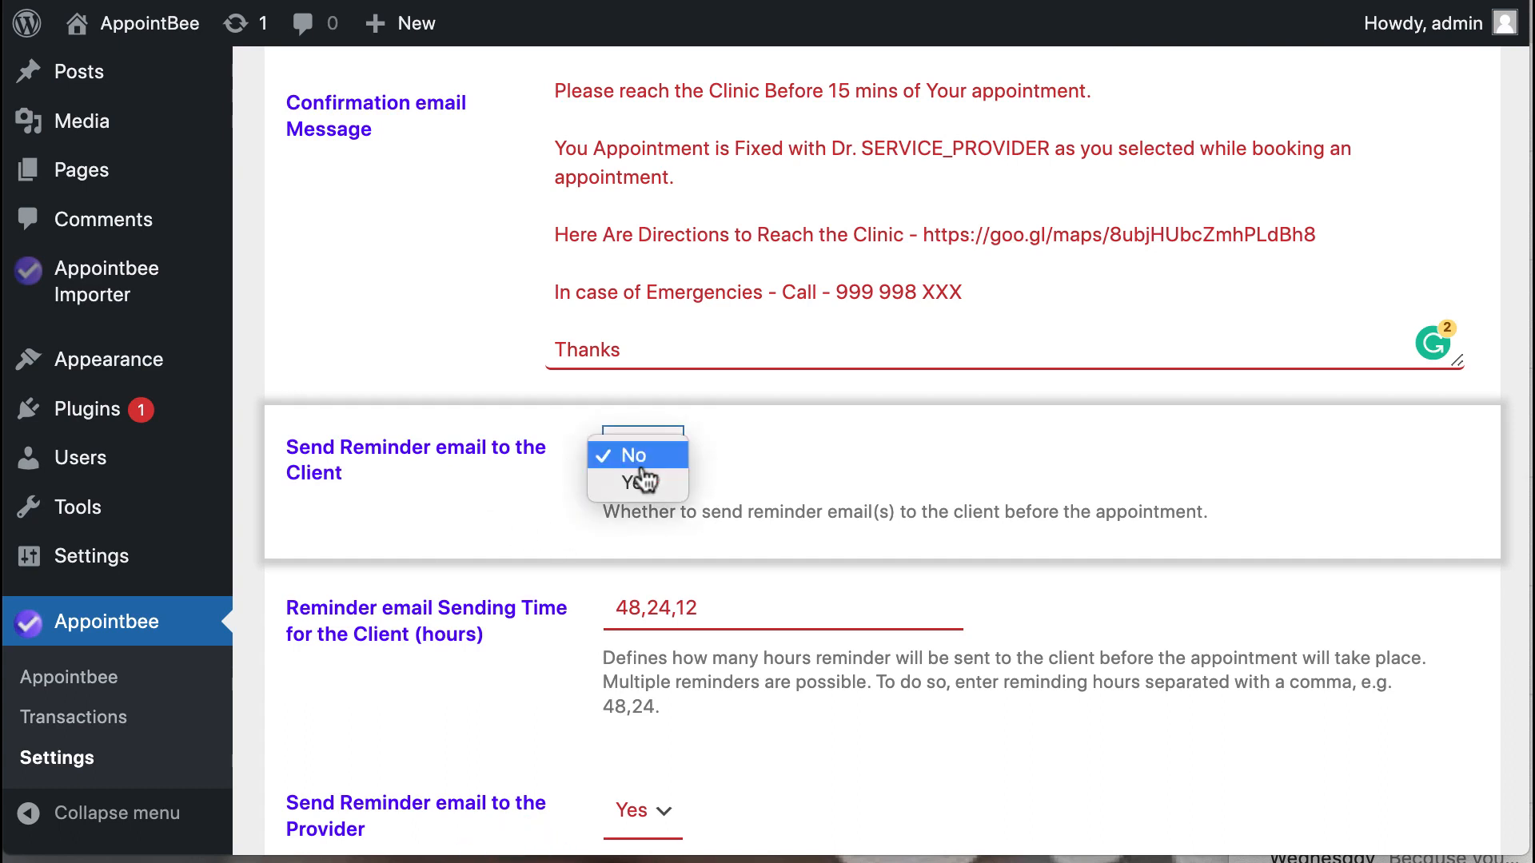
{"action": "left_click", "coordinate": [646, 485]}
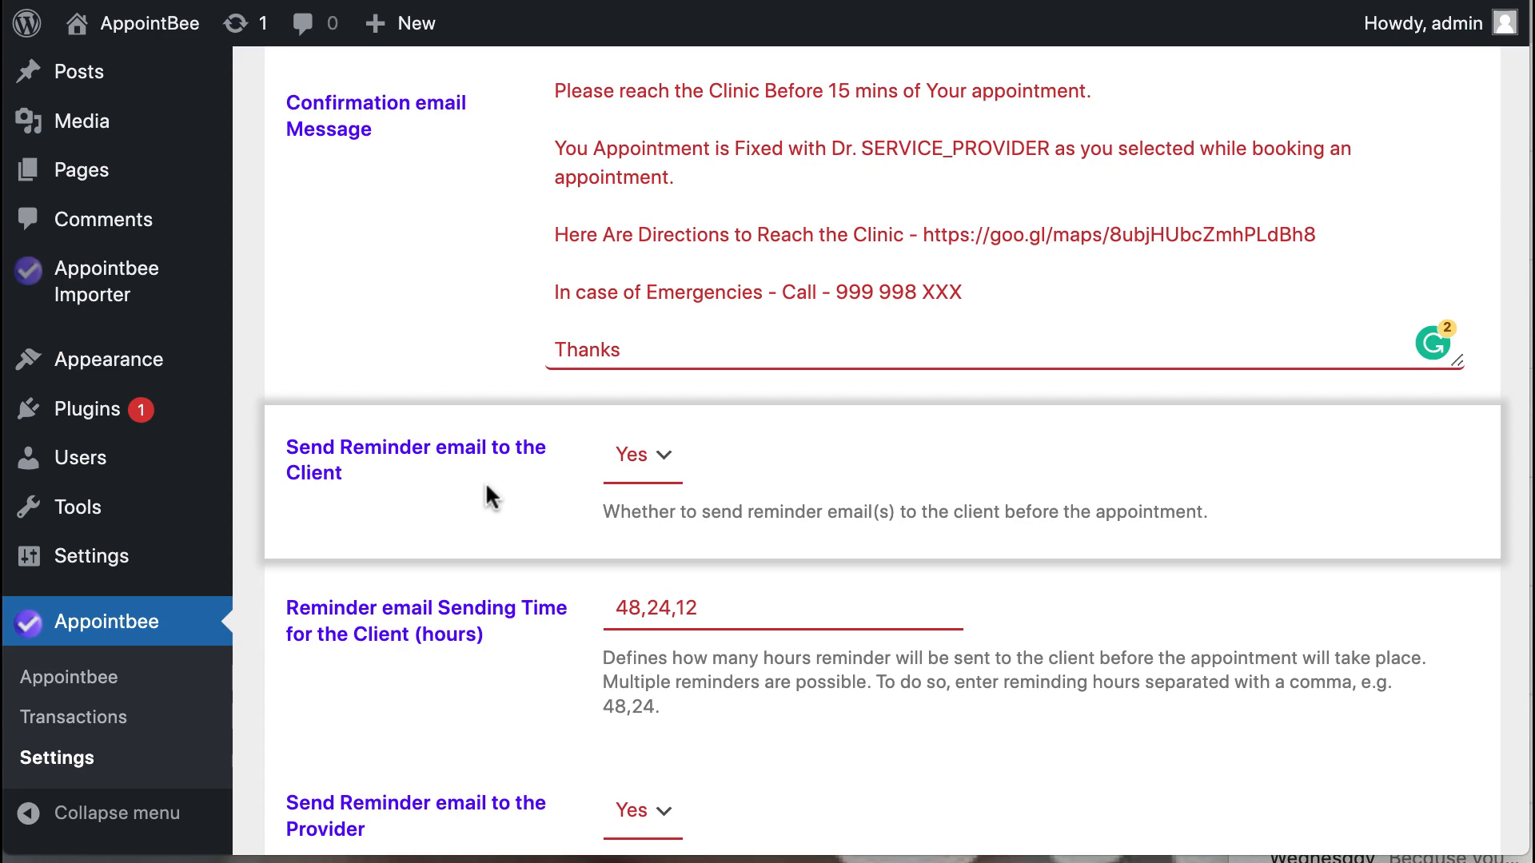
Examine the client and provider reminder sending times, the reminder email subject and message, and the sent email logging option
{"action": "scroll", "coordinate": [486, 489], "scroll_direction": "down", "scroll_amount": 3}
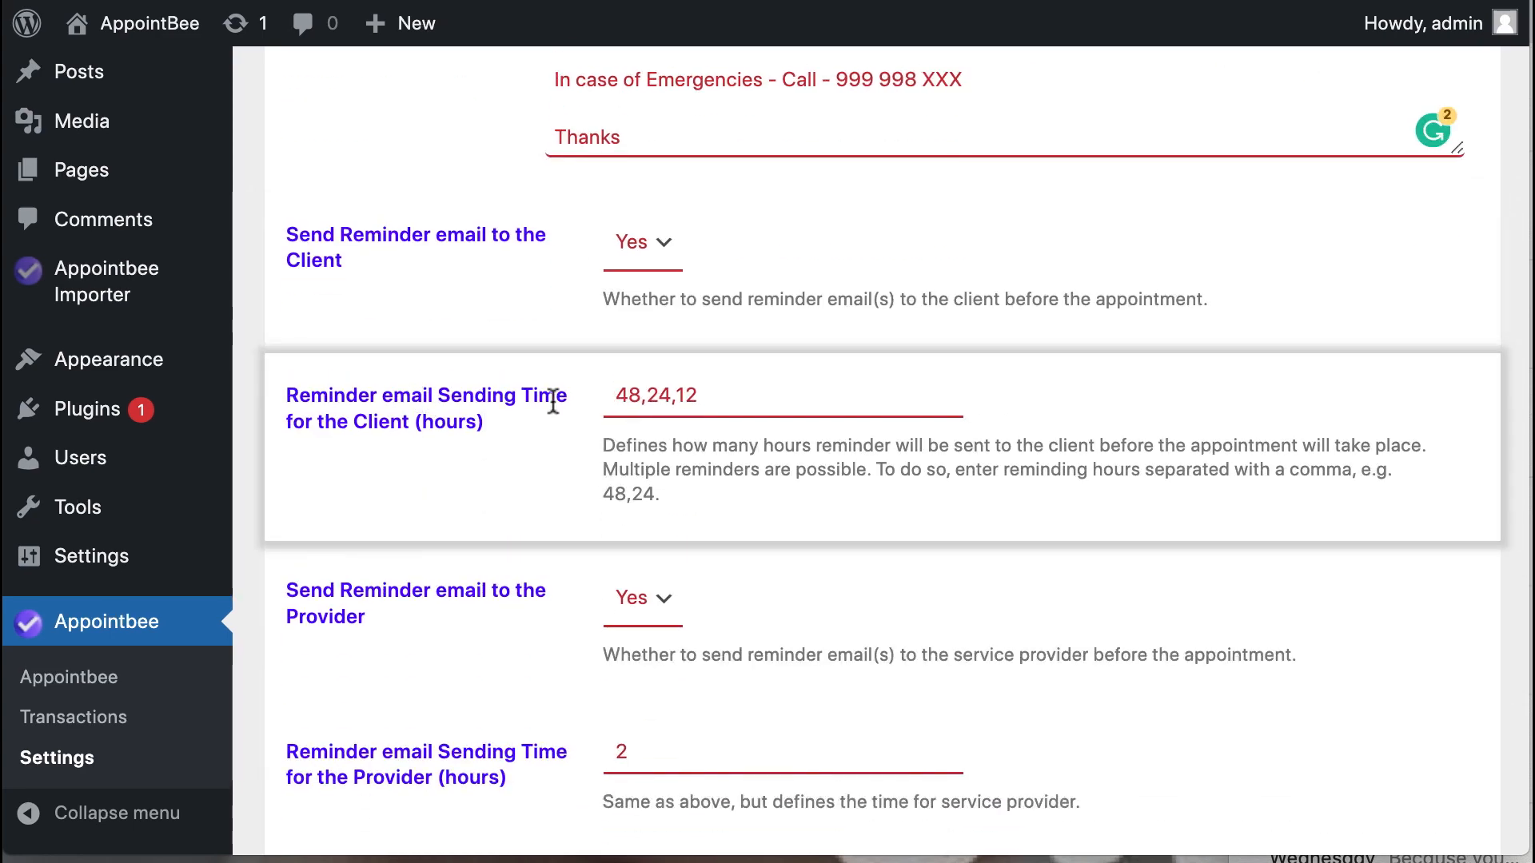
{"action": "left_click", "coordinate": [734, 397]}
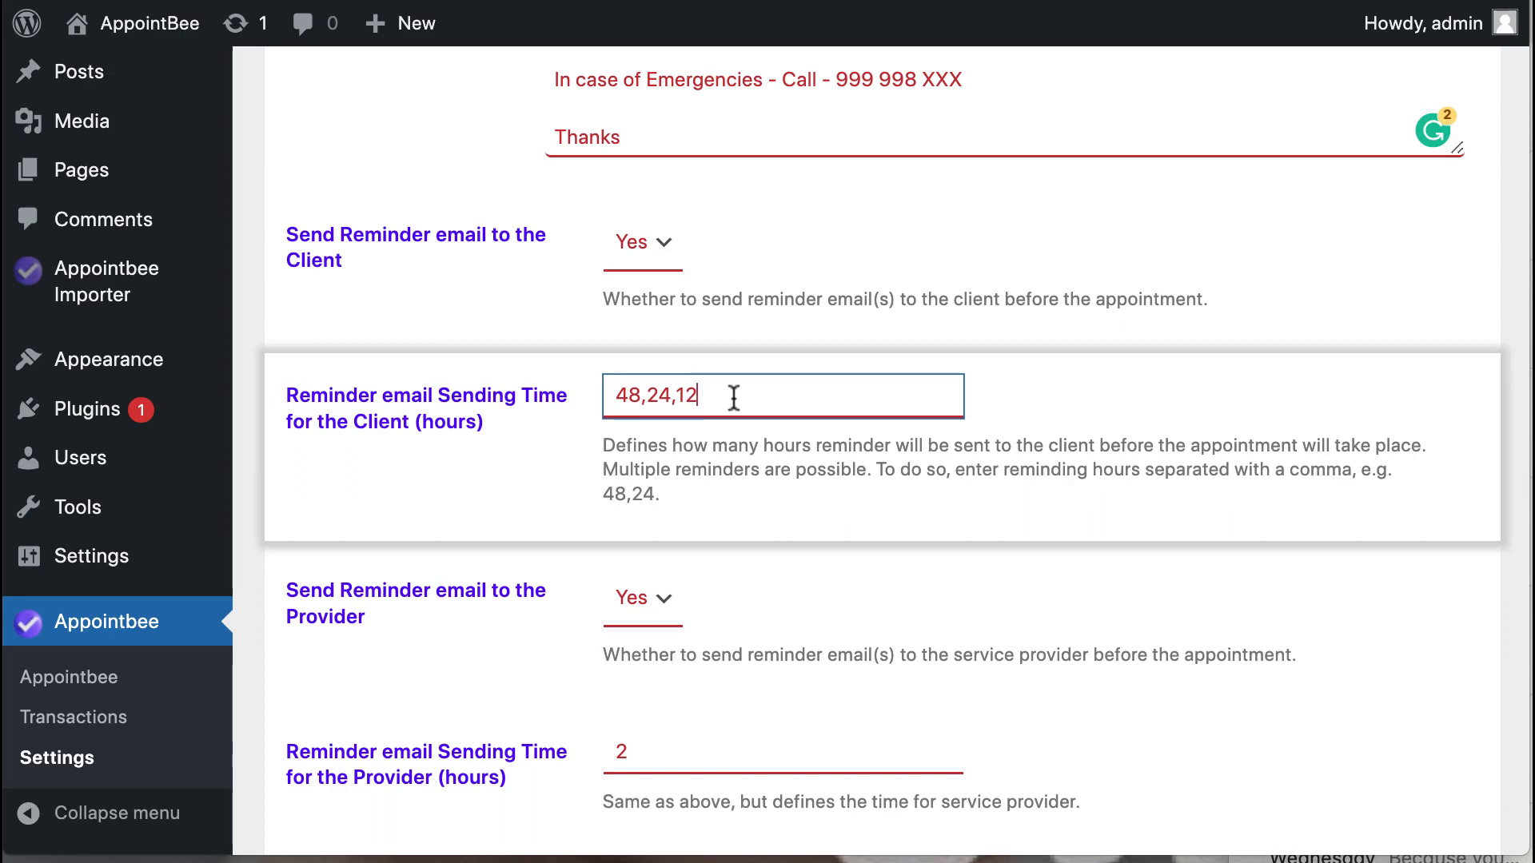
{"action": "scroll", "coordinate": [449, 480], "scroll_direction": "down", "scroll_amount": 3}
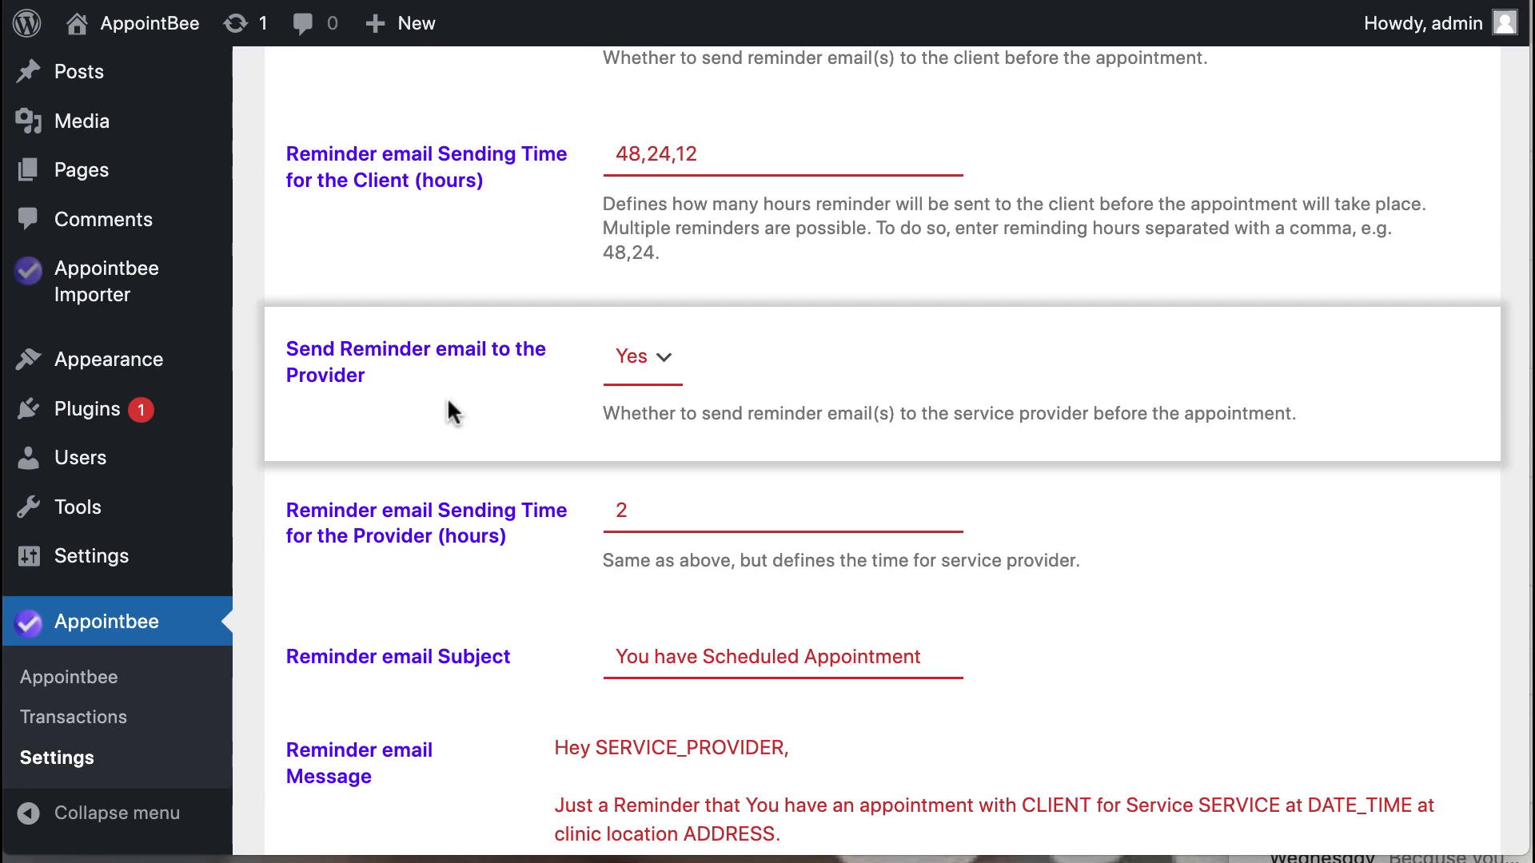
{"action": "scroll", "coordinate": [448, 397], "scroll_direction": "down", "scroll_amount": 3}
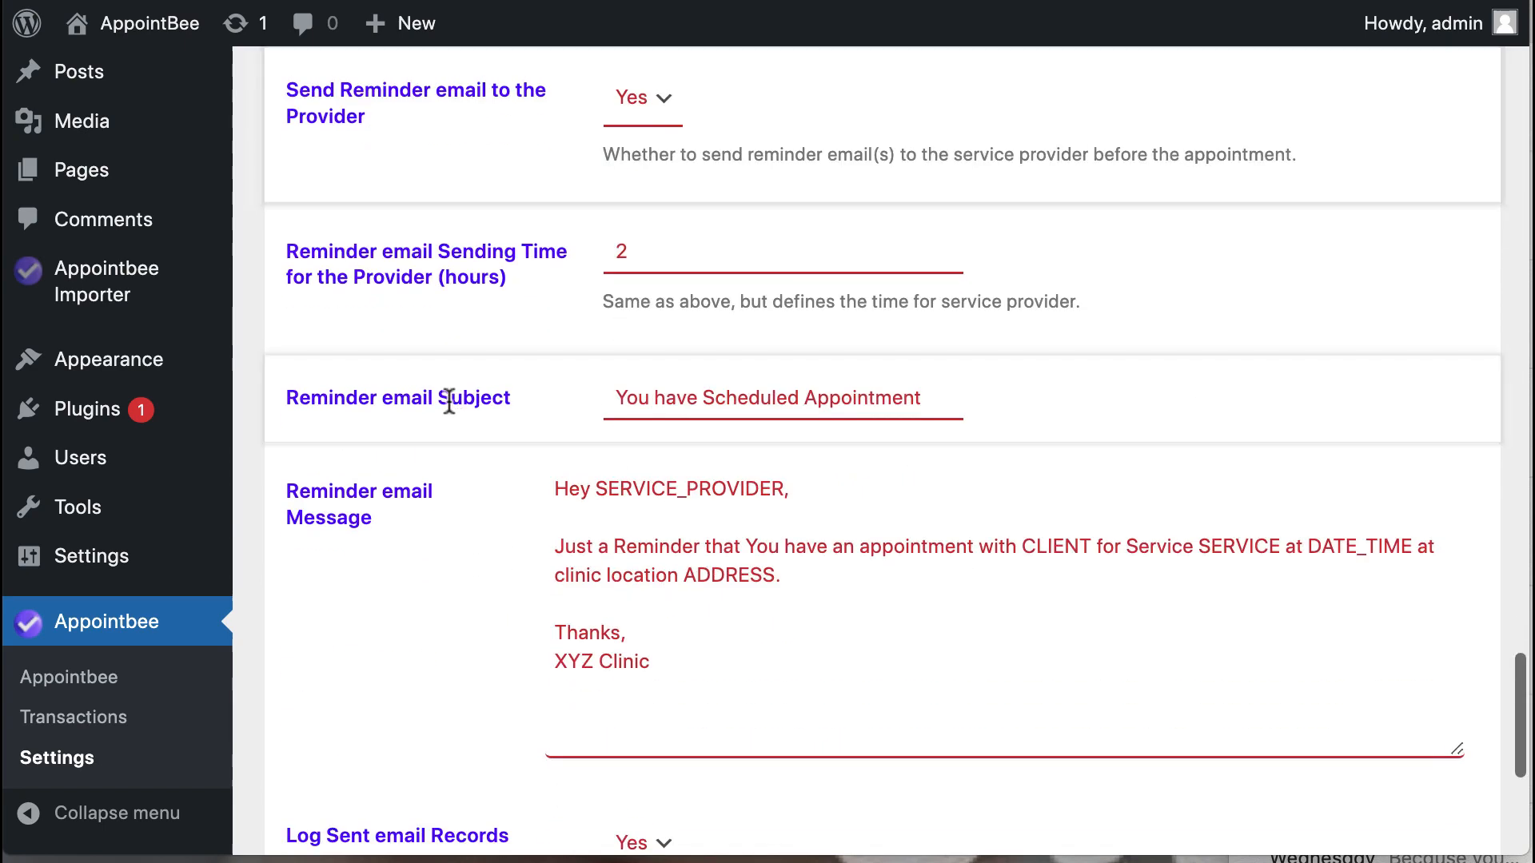
{"action": "left_click", "coordinate": [645, 262]}
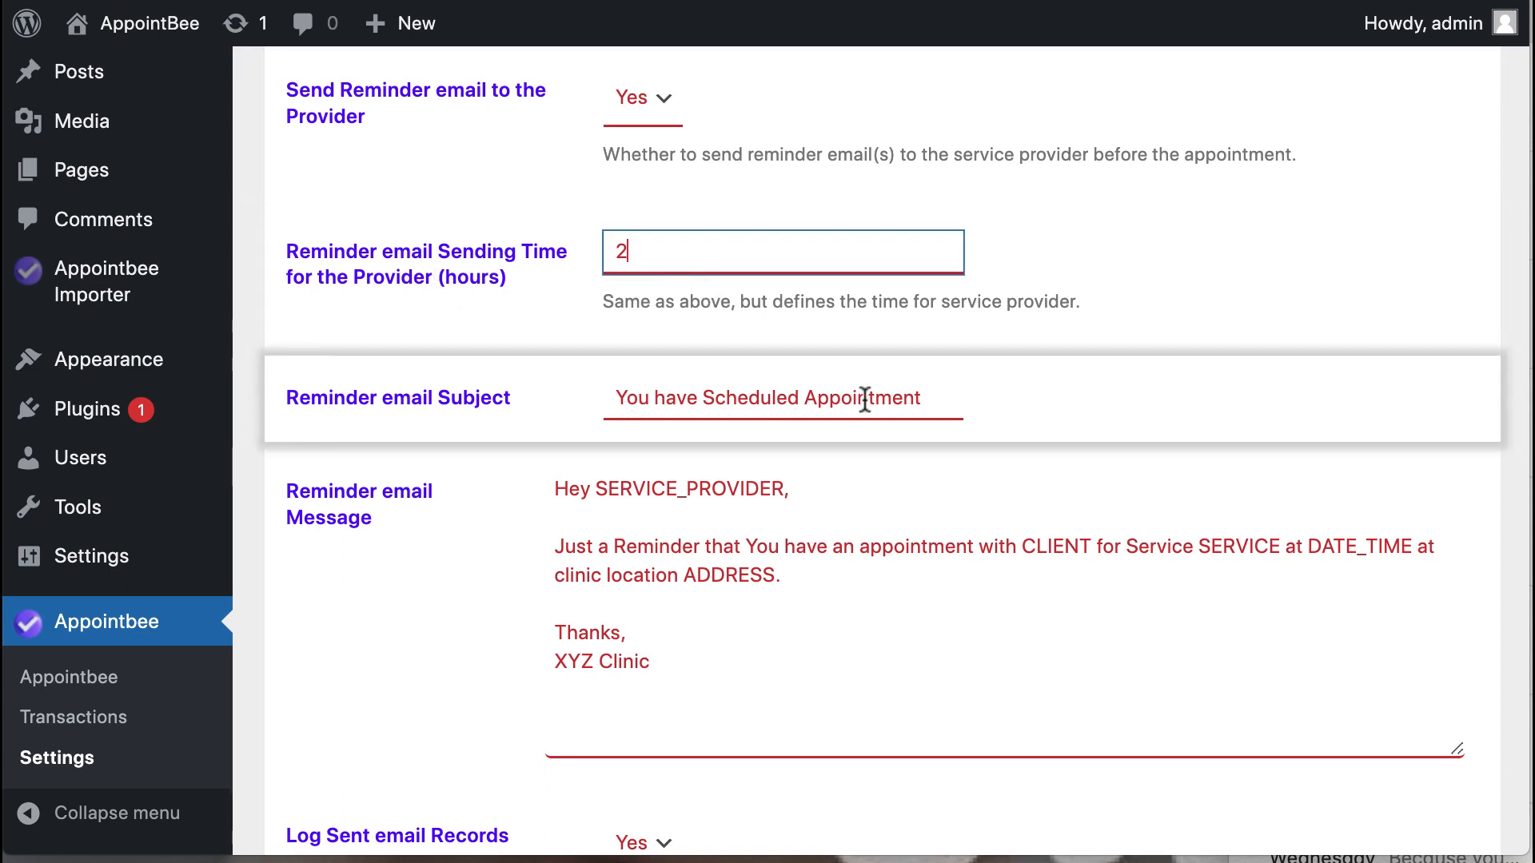
{"action": "scroll", "coordinate": [969, 573], "scroll_direction": "down", "scroll_amount": 2}
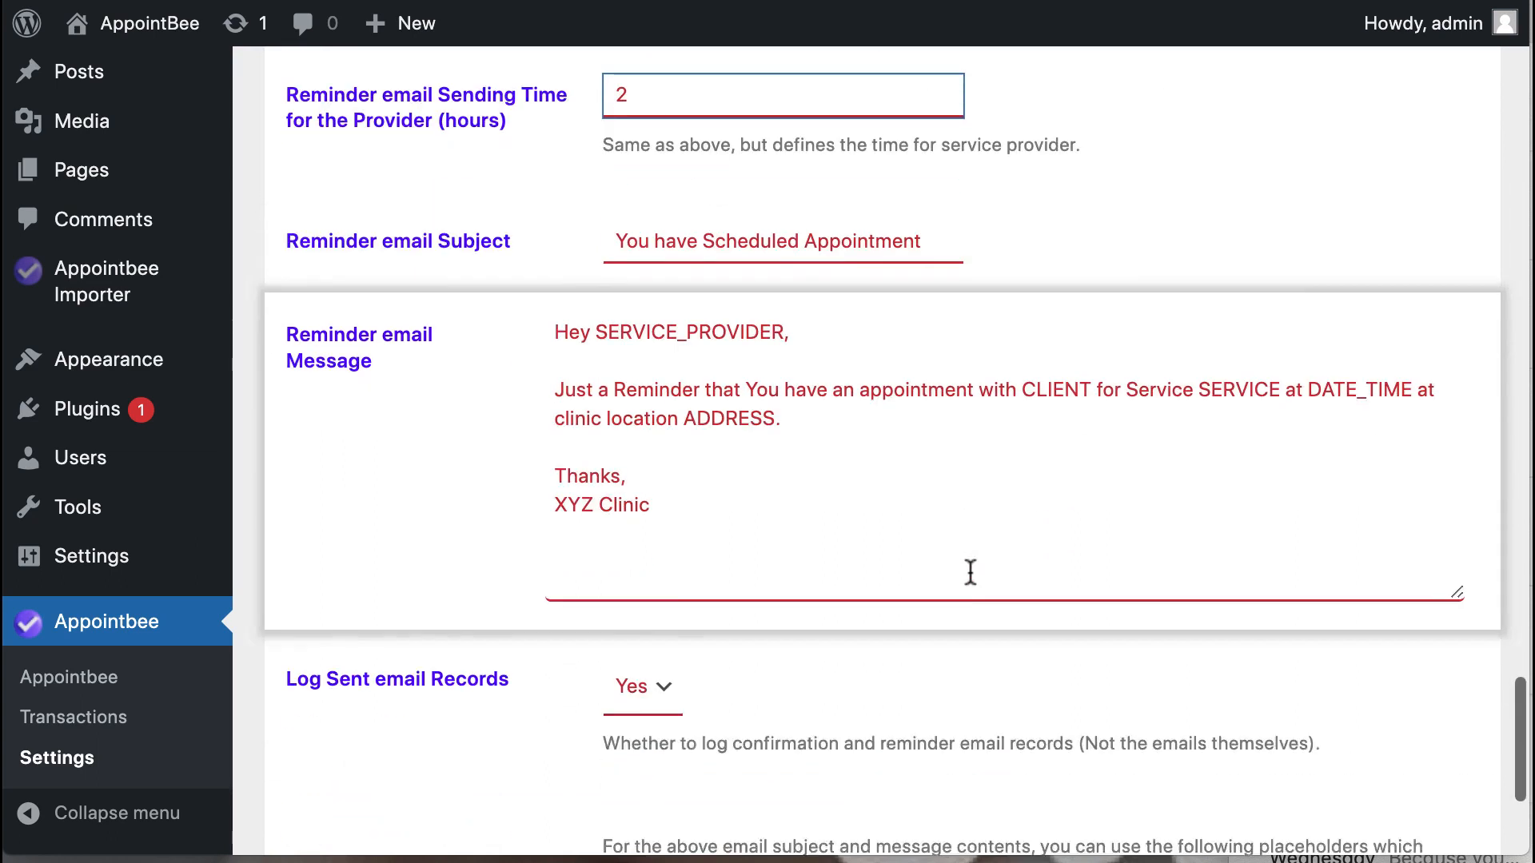
{"action": "scroll", "coordinate": [382, 513], "scroll_direction": "down", "scroll_amount": 4}
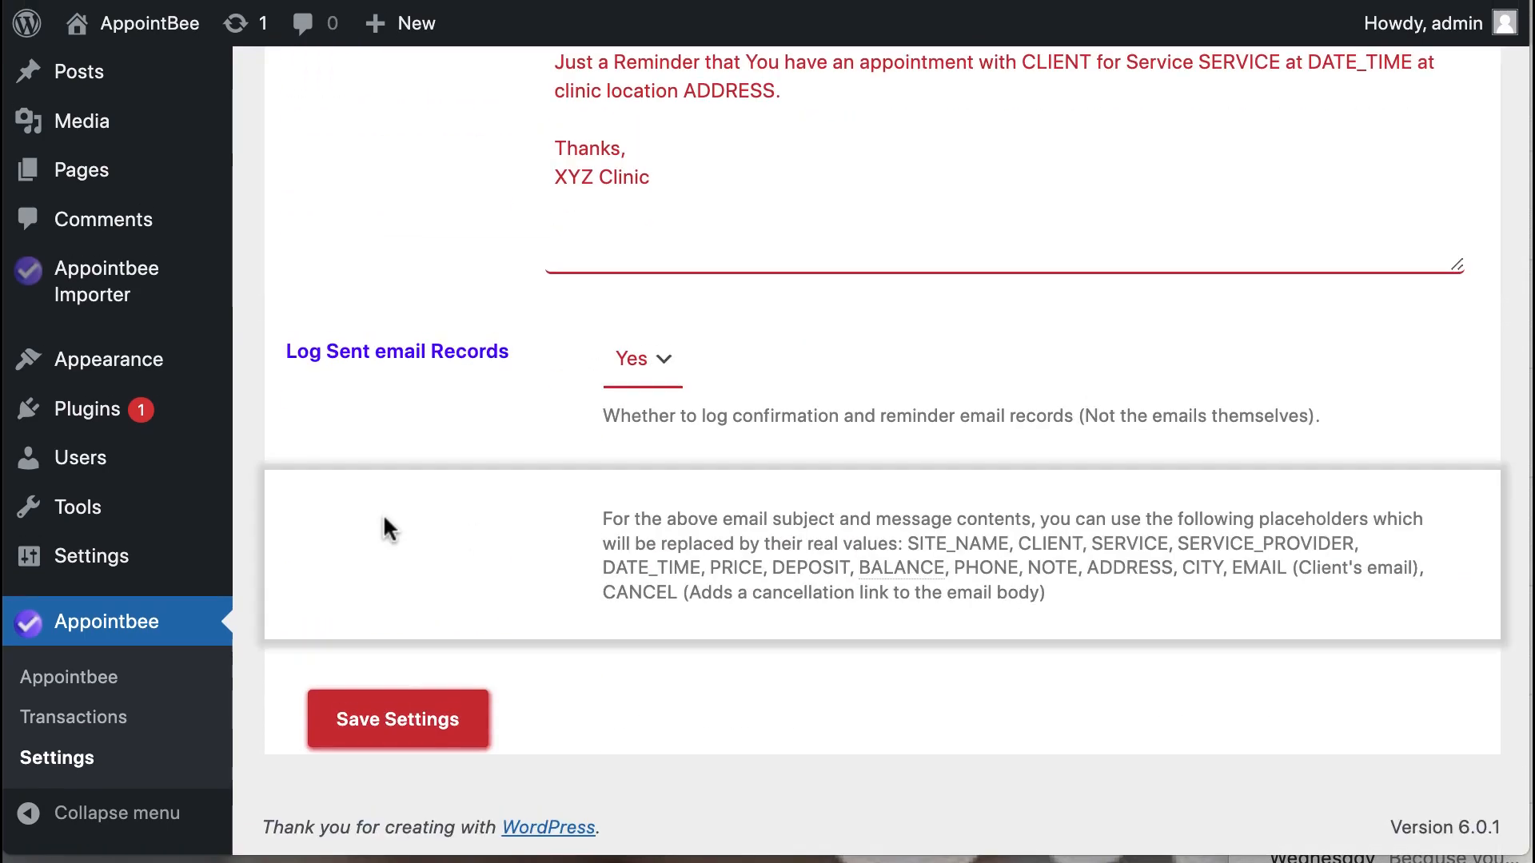
Open the Google Calendar section of Appointbee Settings and examine its button and API settings
{"action": "scroll", "coordinate": [383, 518], "scroll_direction": "up", "scroll_amount": 15}
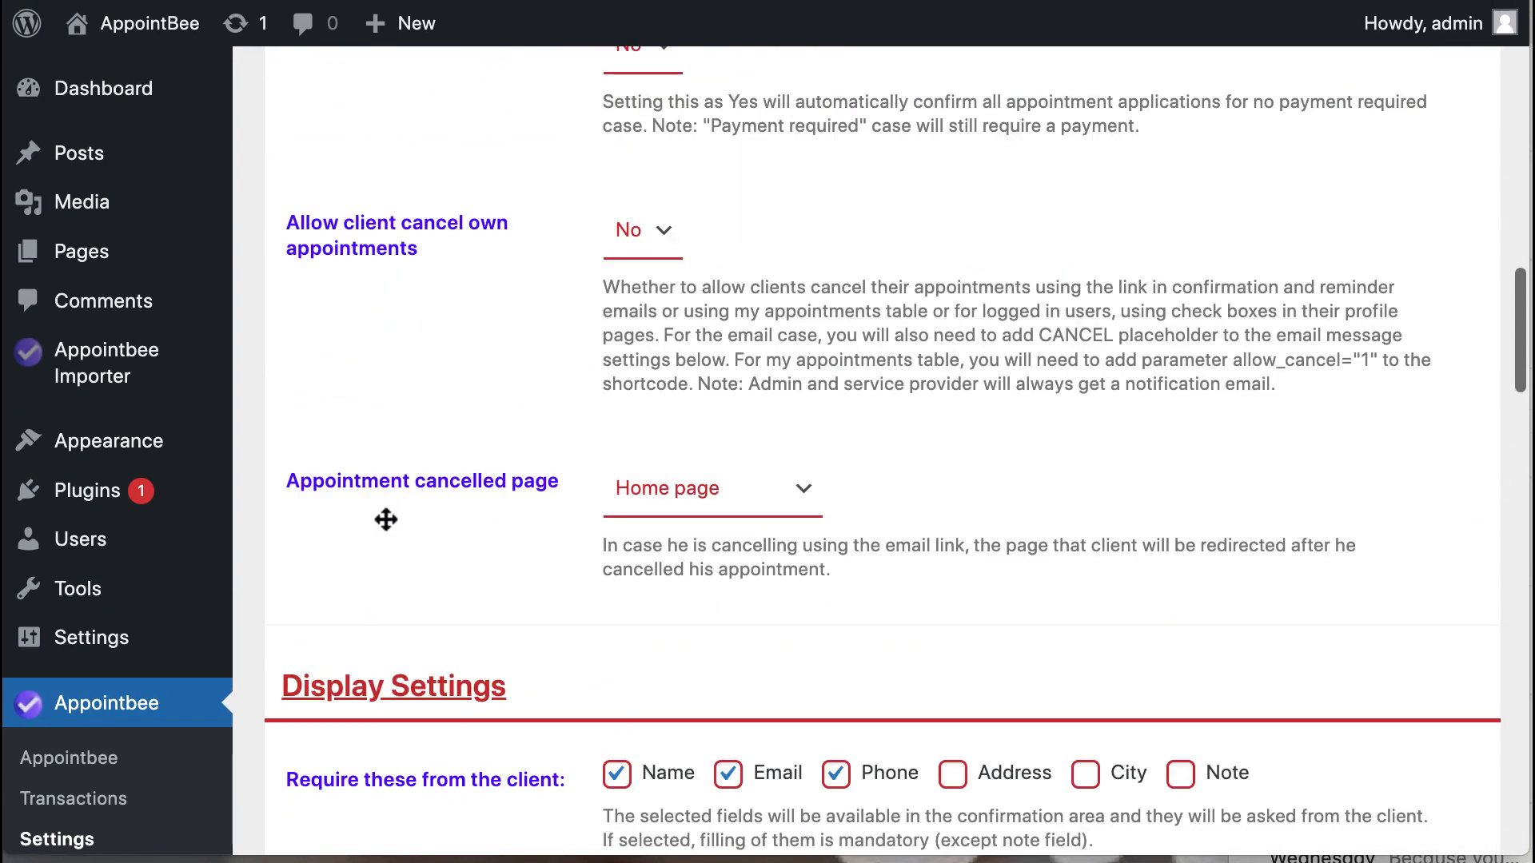
{"action": "scroll", "coordinate": [386, 520], "scroll_direction": "up", "scroll_amount": 12}
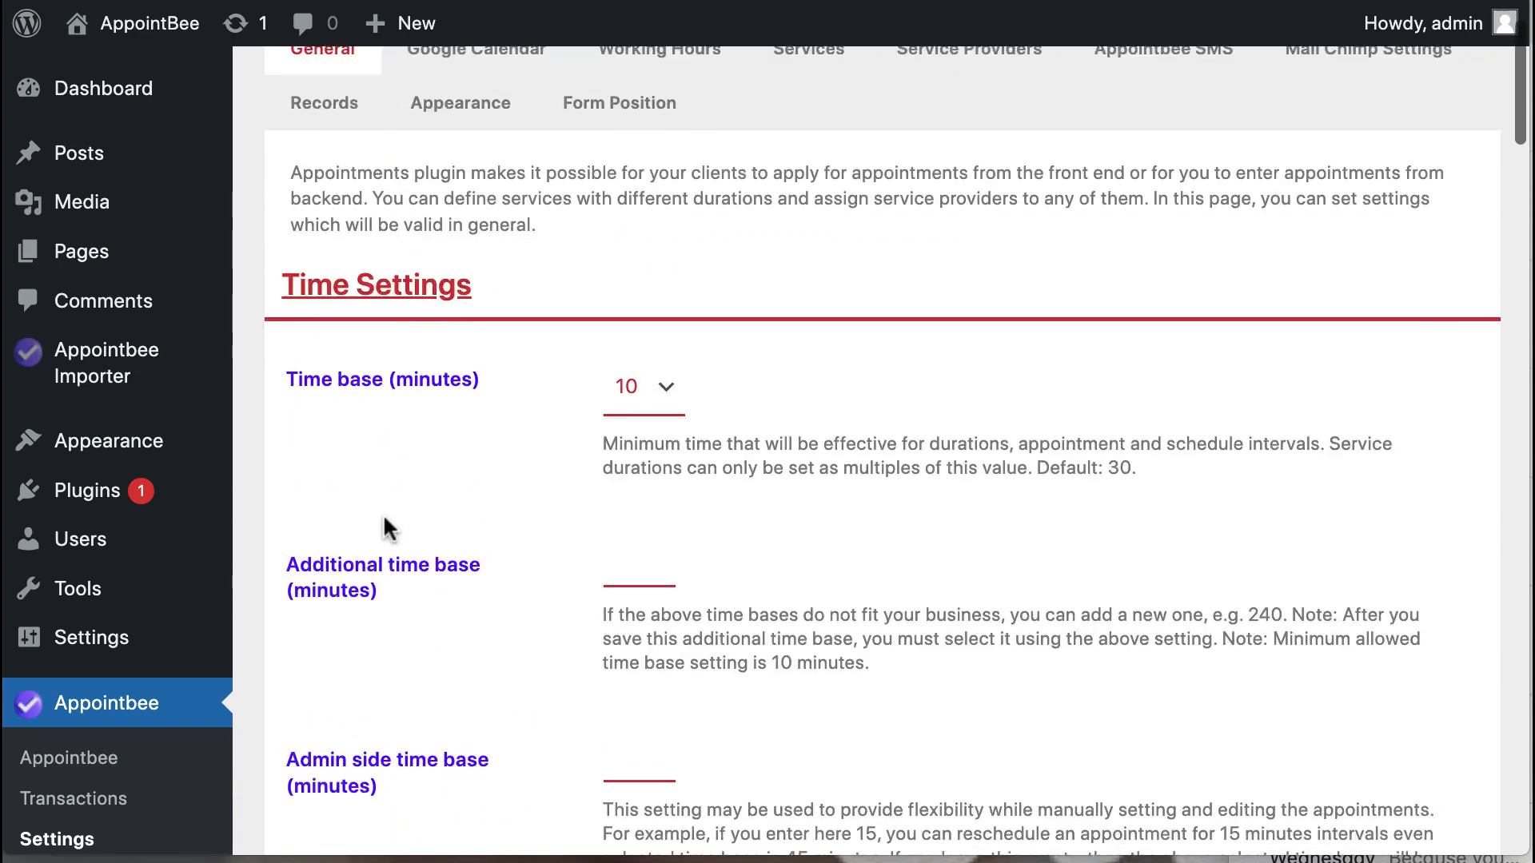
{"action": "scroll", "coordinate": [382, 513], "scroll_direction": "up", "scroll_amount": 2}
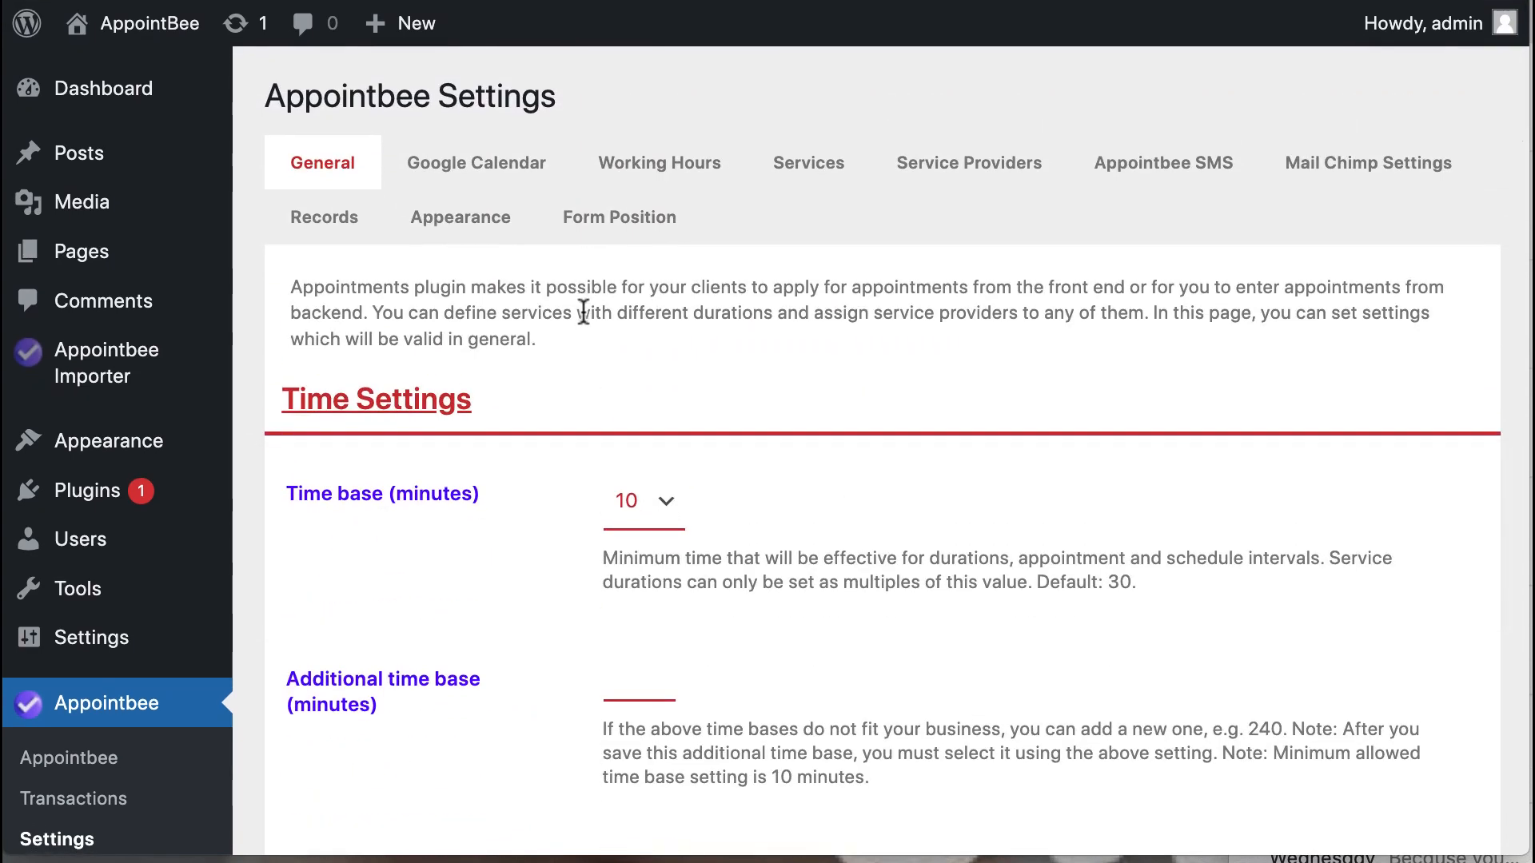
{"action": "left_click", "coordinate": [492, 177]}
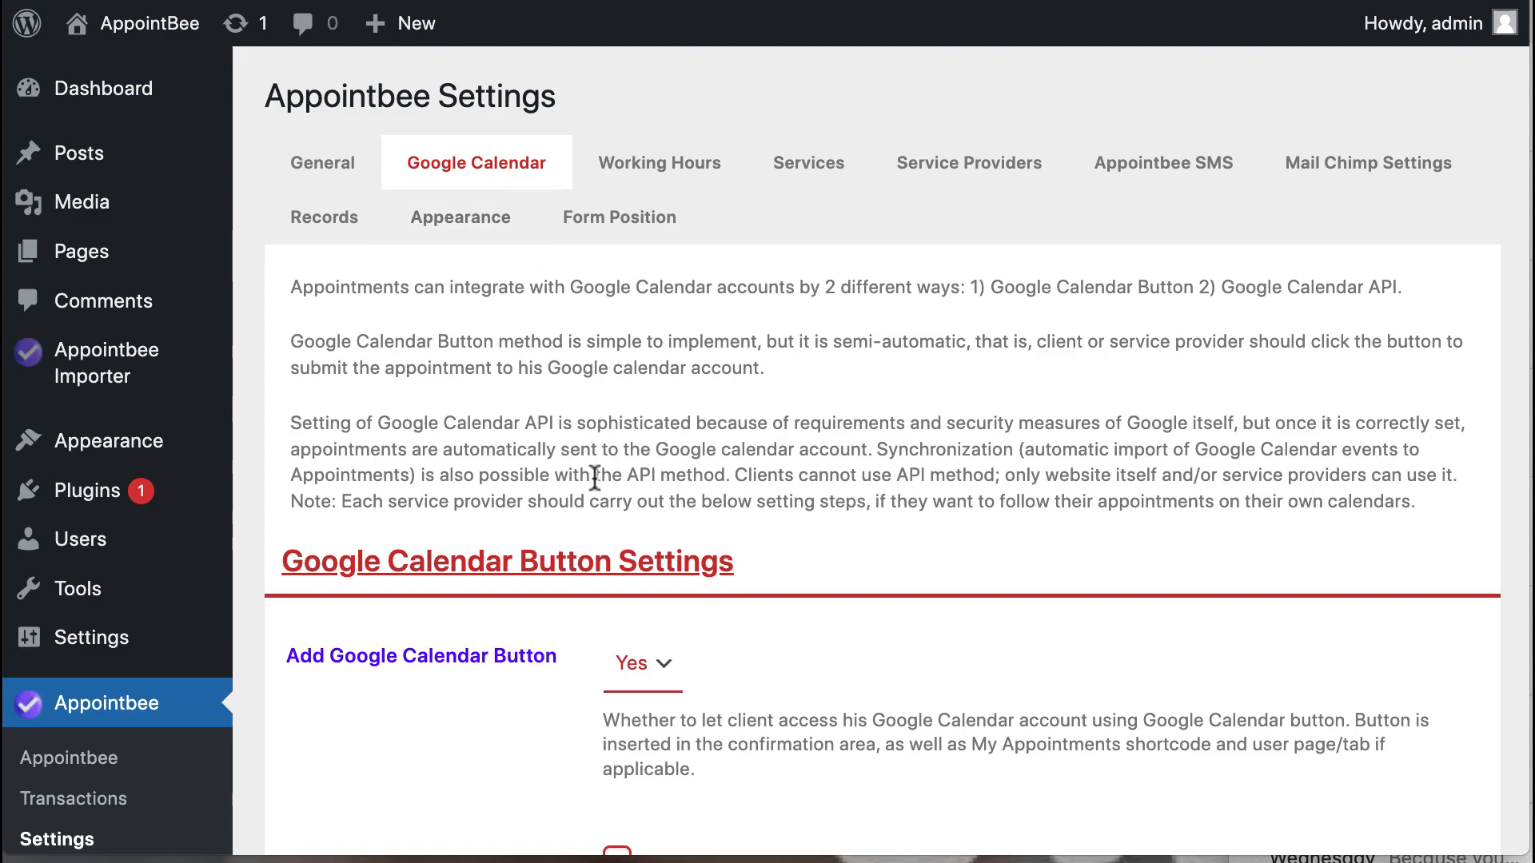
{"action": "scroll", "coordinate": [594, 480], "scroll_direction": "down", "scroll_amount": 3}
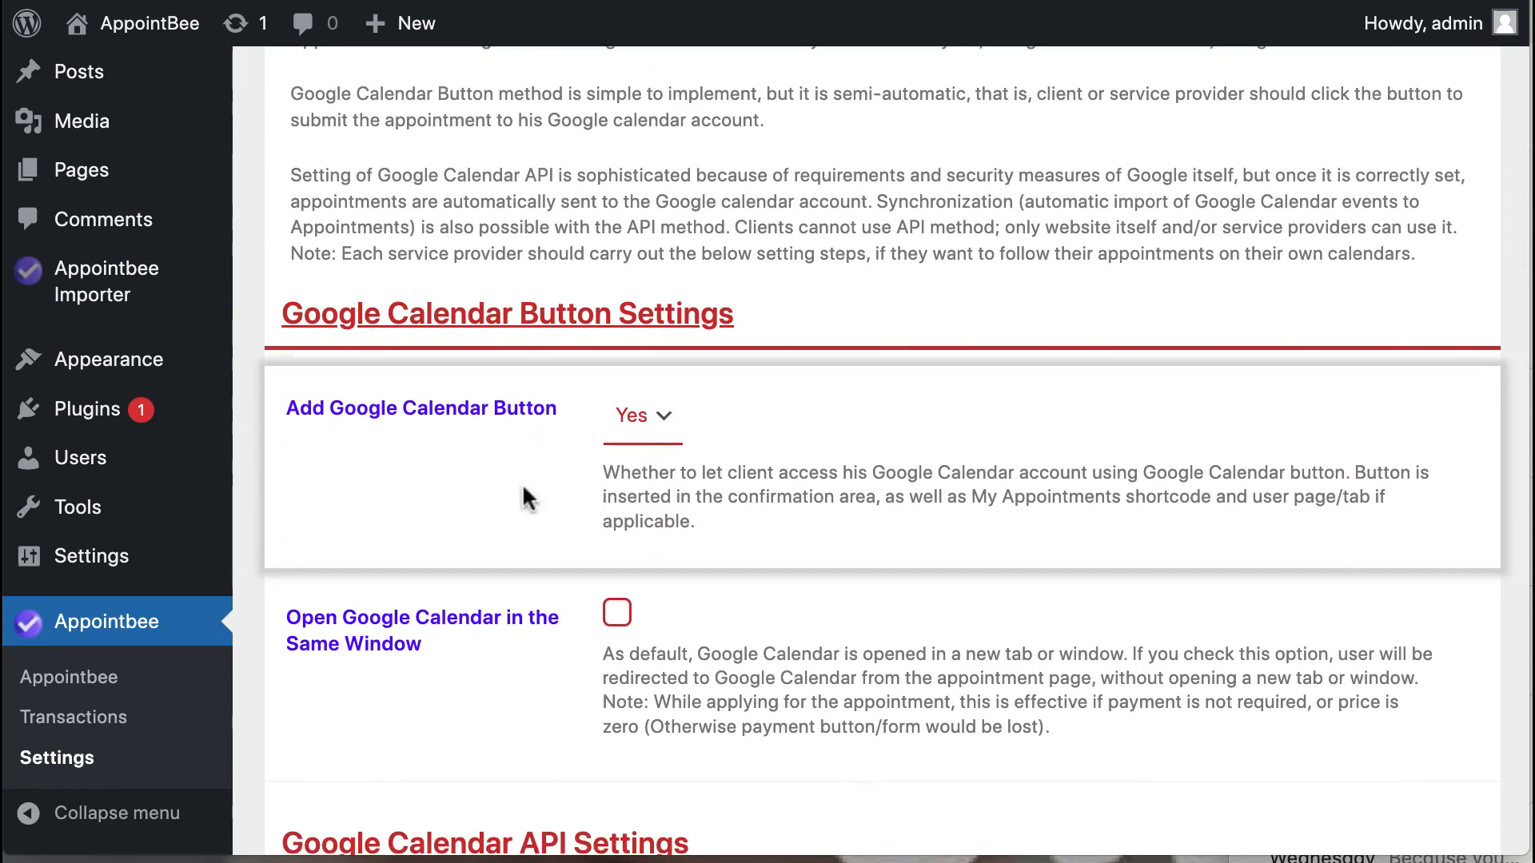
{"action": "scroll", "coordinate": [496, 504], "scroll_direction": "down", "scroll_amount": 5}
{"action": "scroll", "coordinate": [496, 503], "scroll_direction": "up", "scroll_amount": 8}
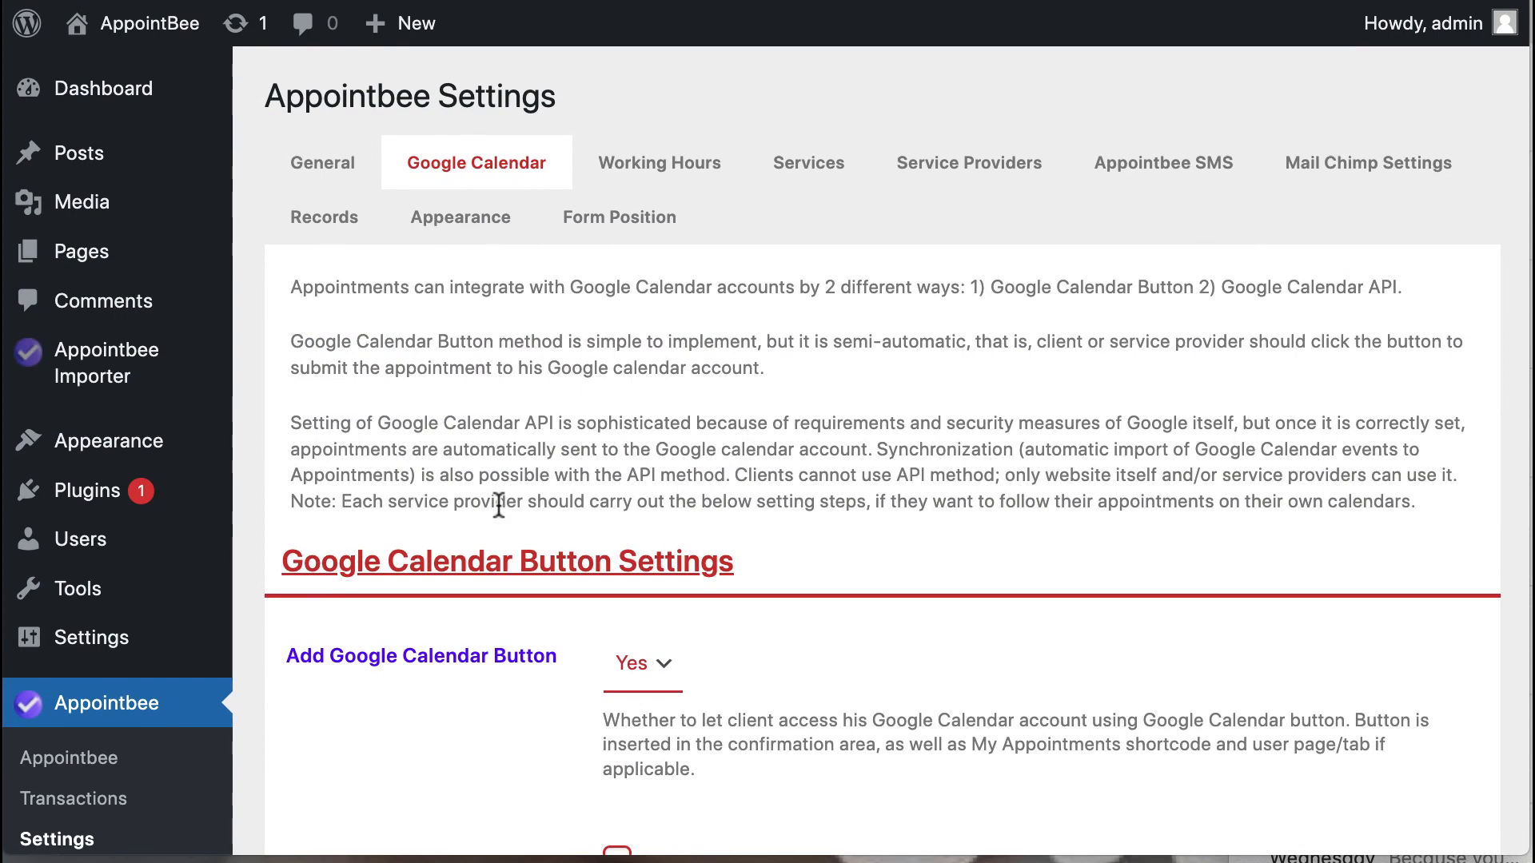
{"action": "scroll", "coordinate": [499, 505], "scroll_direction": "down", "scroll_amount": 3}
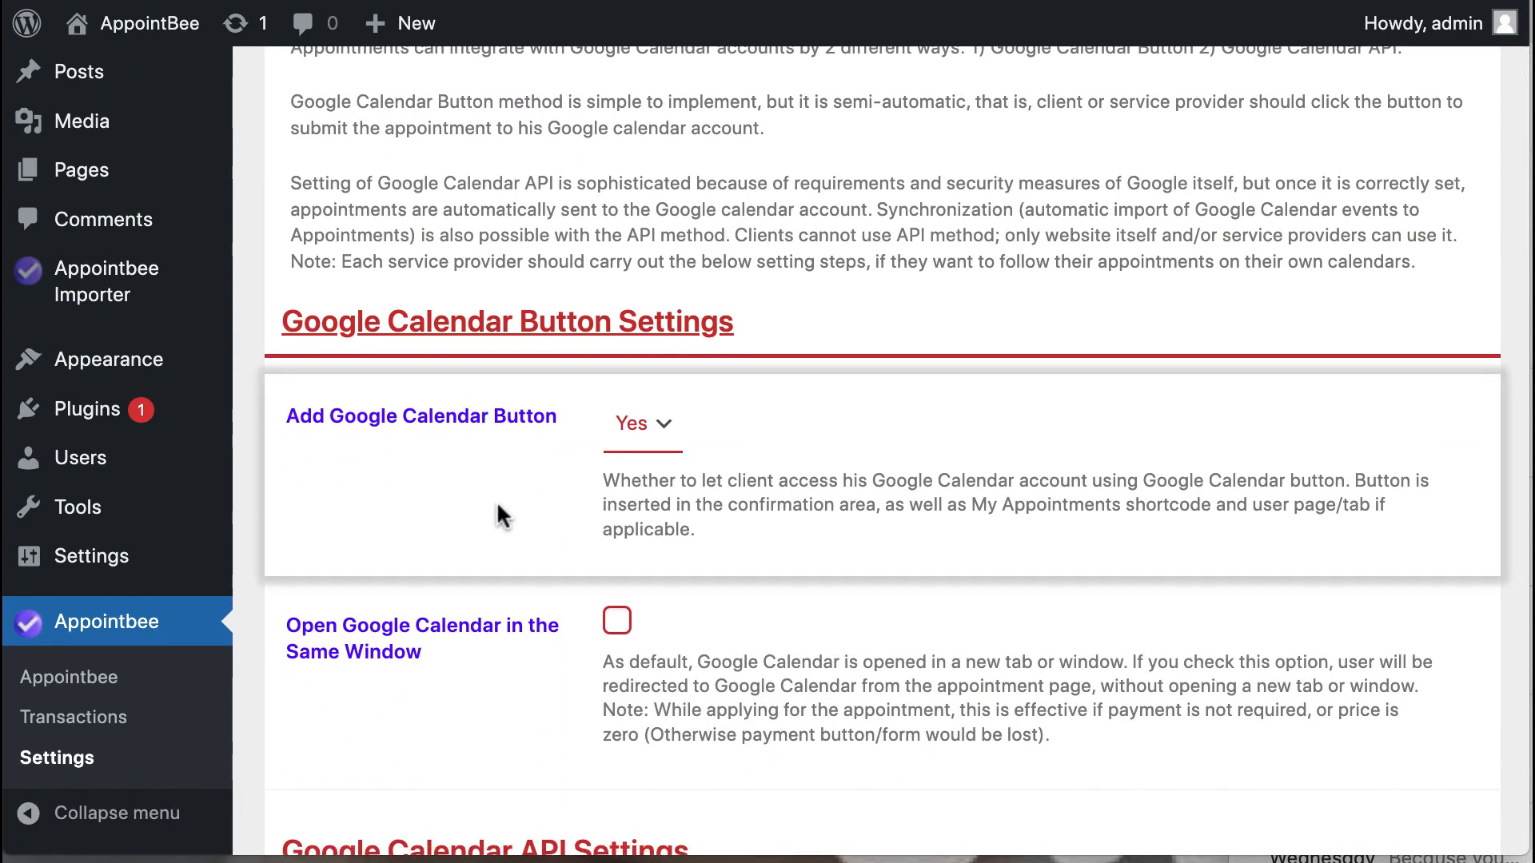
{"action": "scroll", "coordinate": [496, 517], "scroll_direction": "down", "scroll_amount": 6}
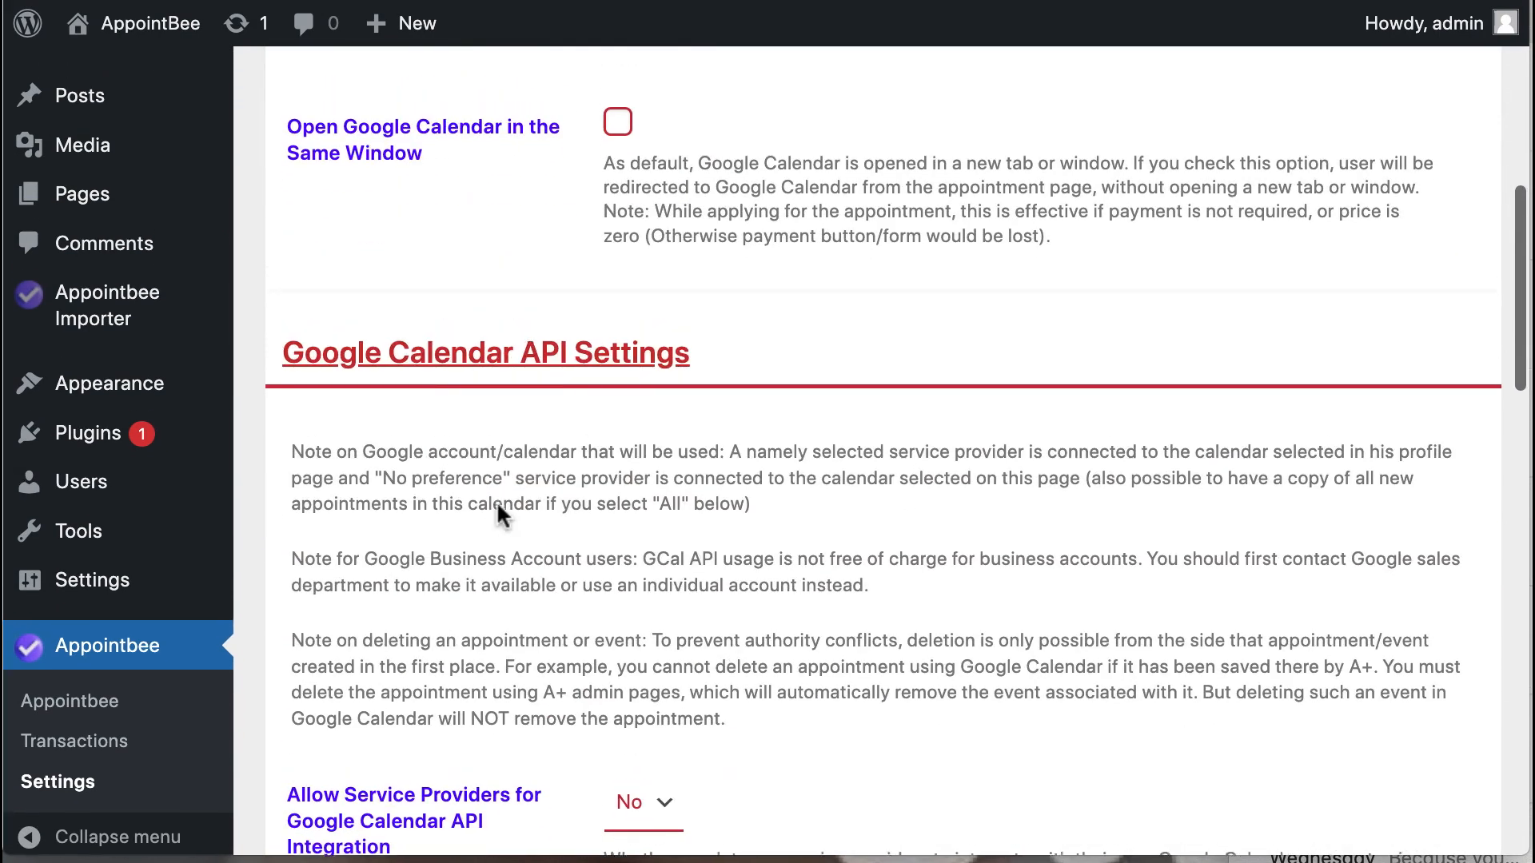
{"action": "scroll", "coordinate": [497, 501], "scroll_direction": "up", "scroll_amount": 10}
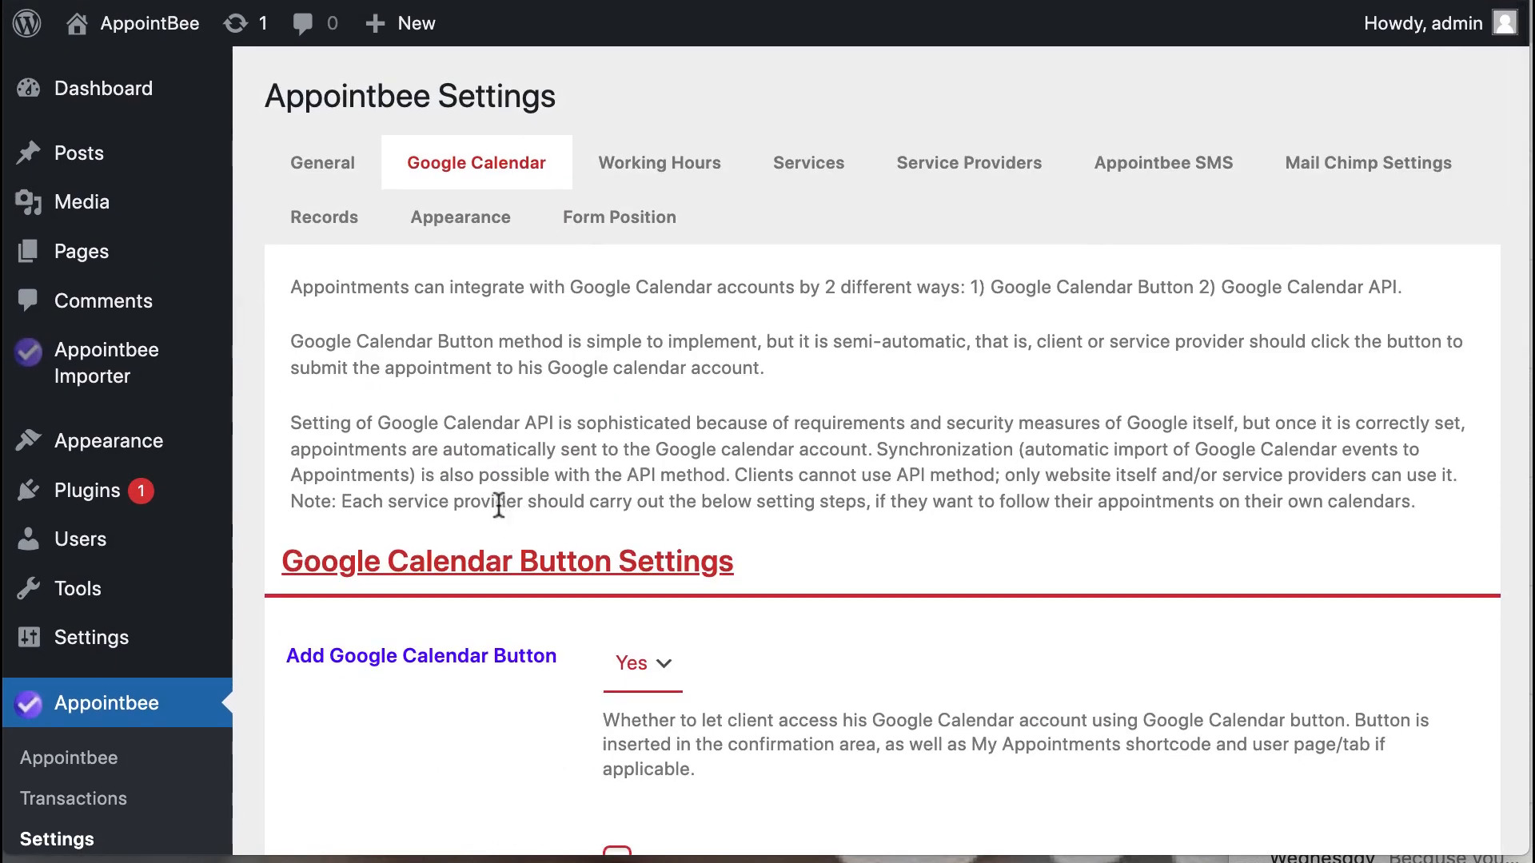
Open the Working Hours section and examine the default working and break hours for No specific provider
{"action": "left_click", "coordinate": [674, 167]}
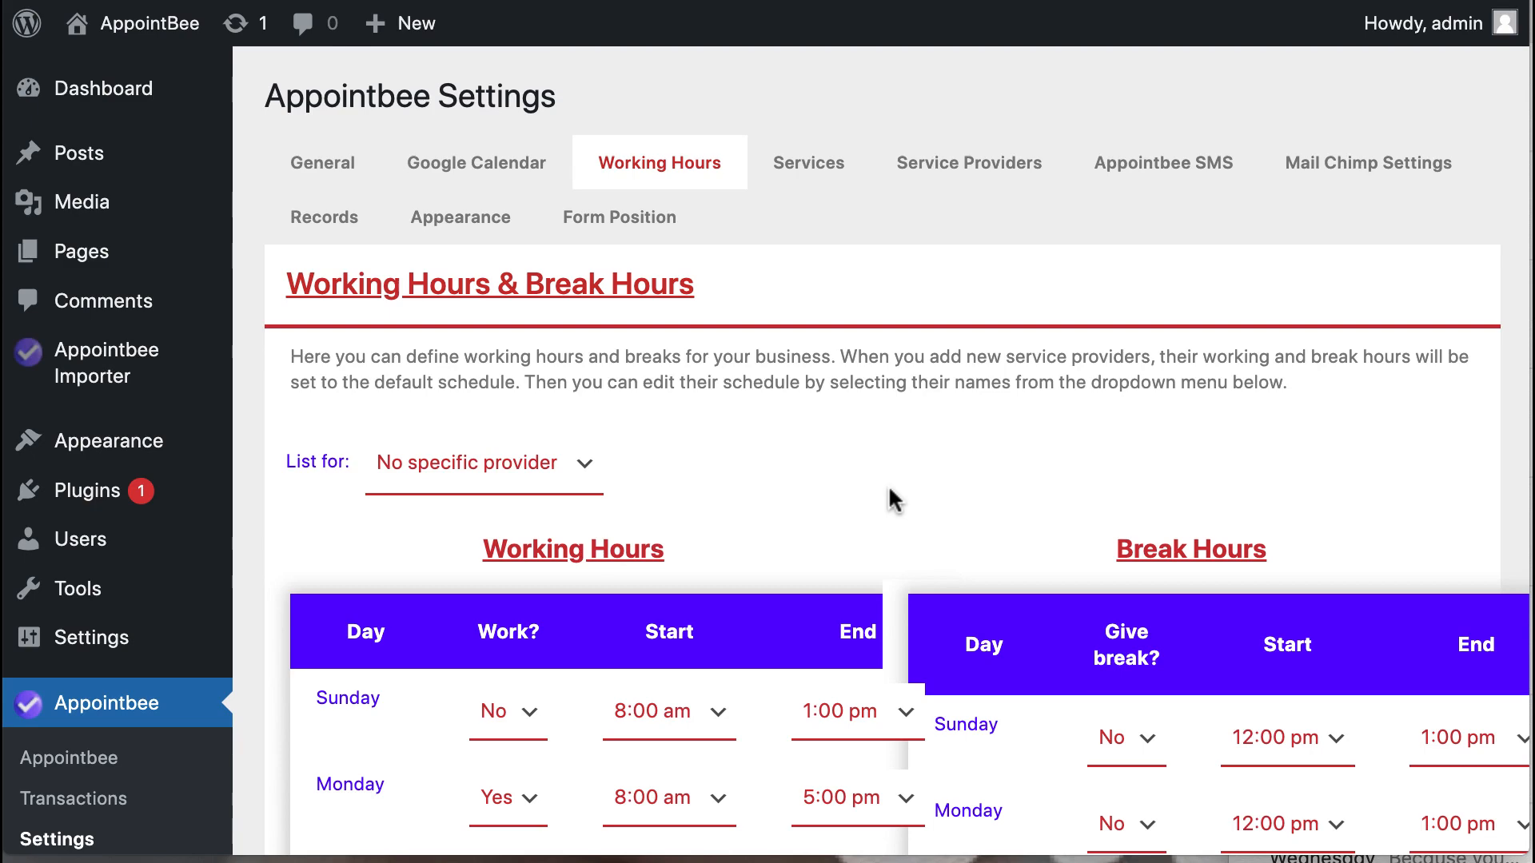
{"action": "scroll", "coordinate": [889, 485], "scroll_direction": "down", "scroll_amount": 5}
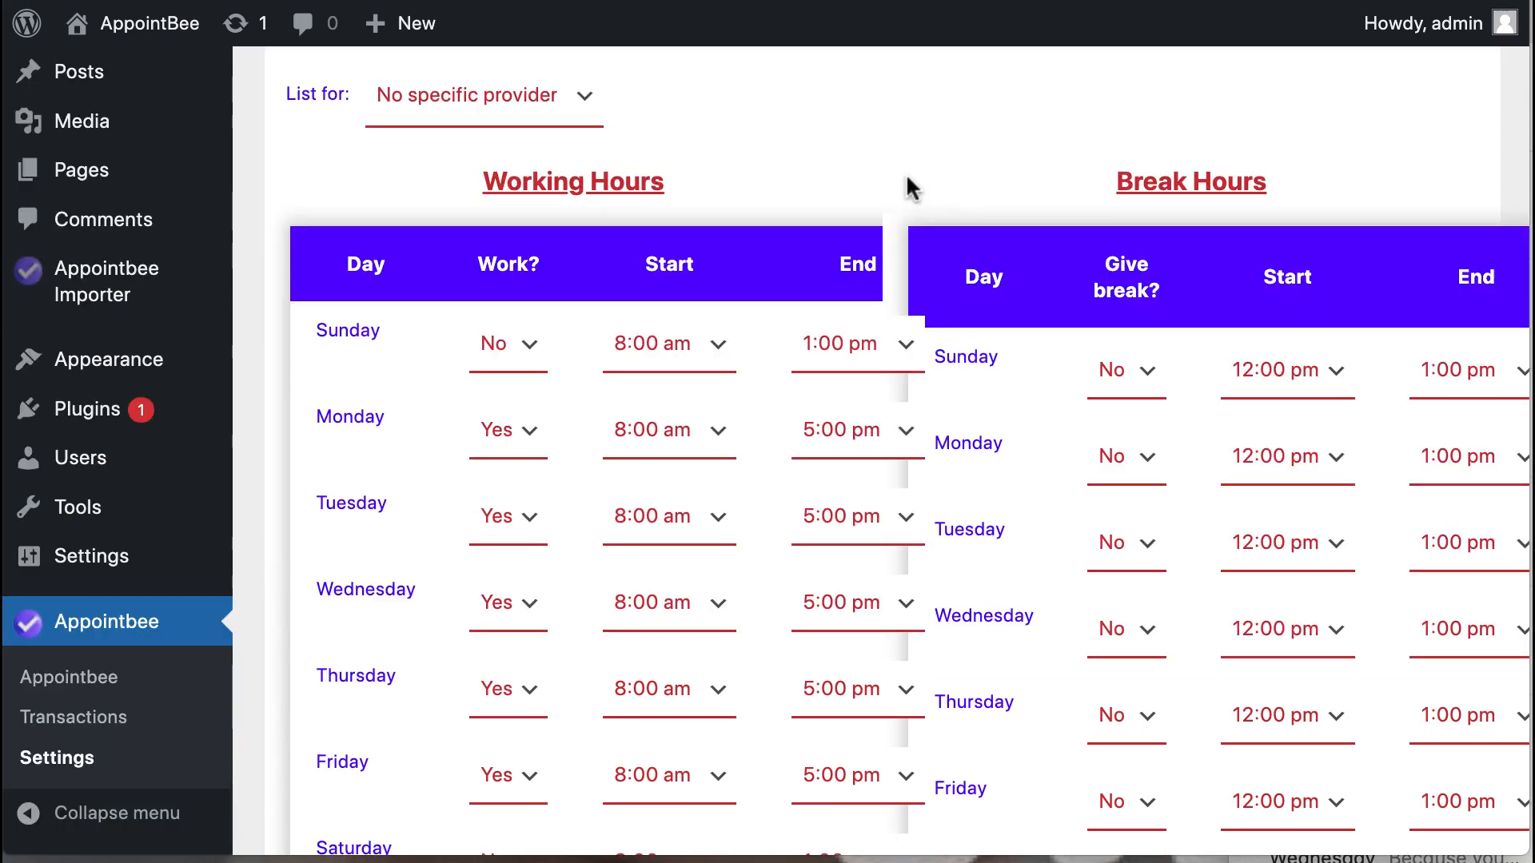
{"action": "scroll", "coordinate": [905, 172], "scroll_direction": "down", "scroll_amount": 12}
{"action": "scroll", "coordinate": [905, 173], "scroll_direction": "up", "scroll_amount": 13}
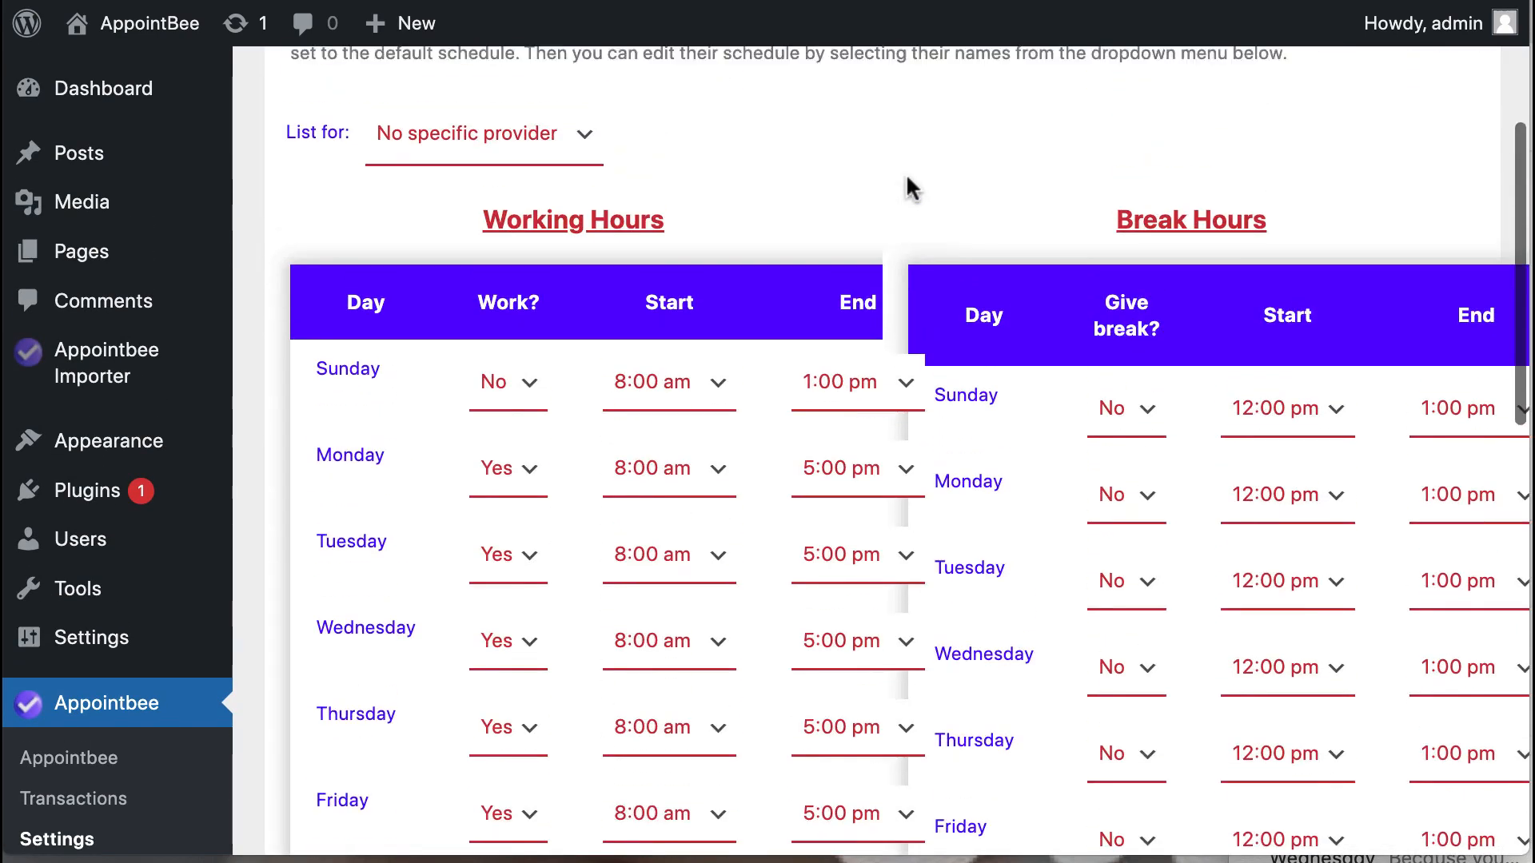
{"action": "scroll", "coordinate": [905, 173], "scroll_direction": "up", "scroll_amount": 3}
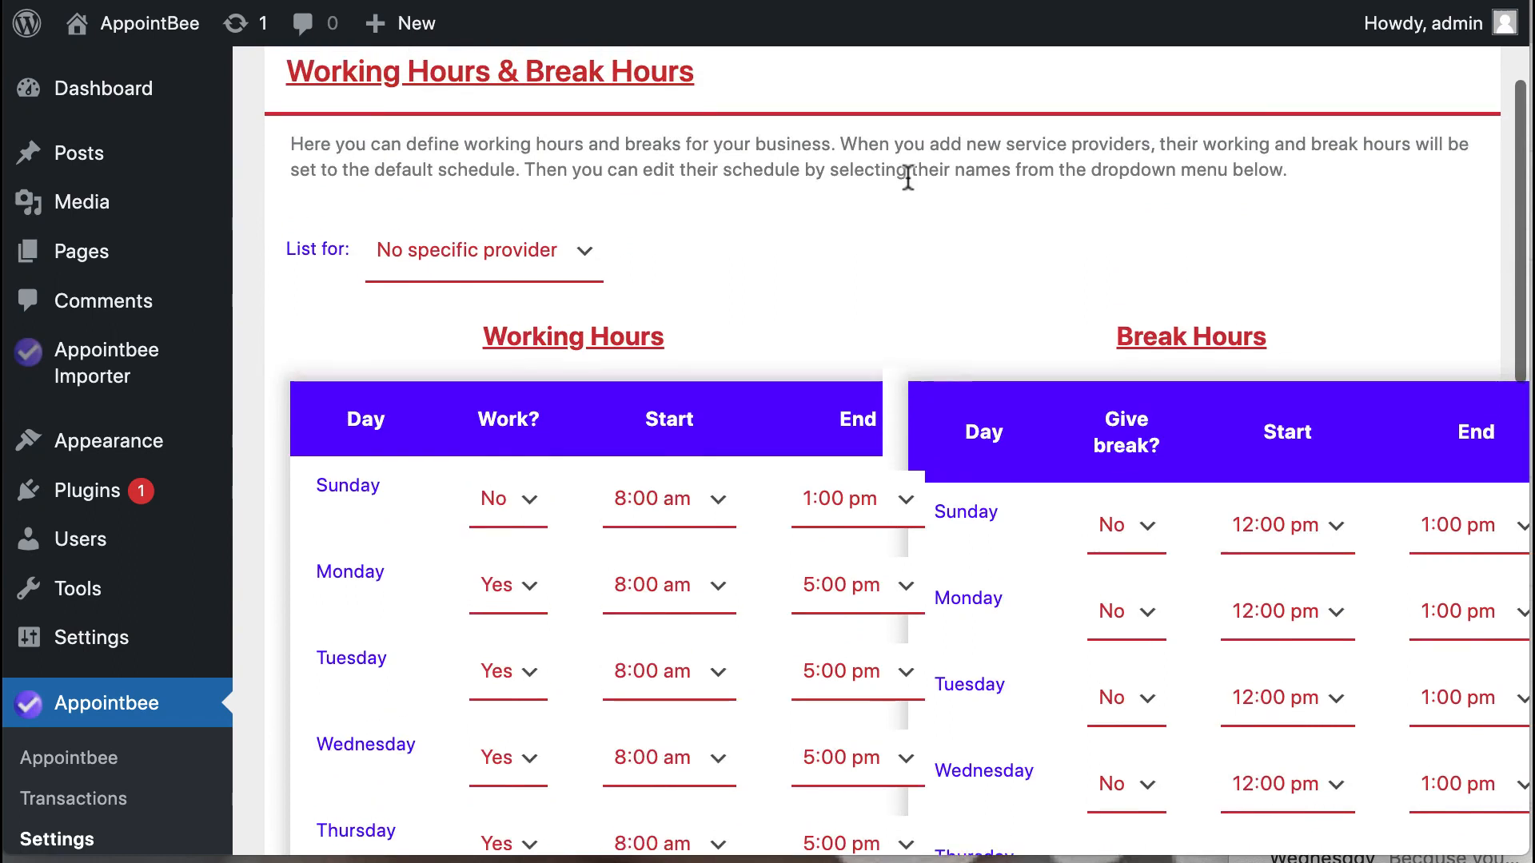
List the working and break hours for the first named doctor and examine that schedule
{"action": "left_click", "coordinate": [594, 262]}
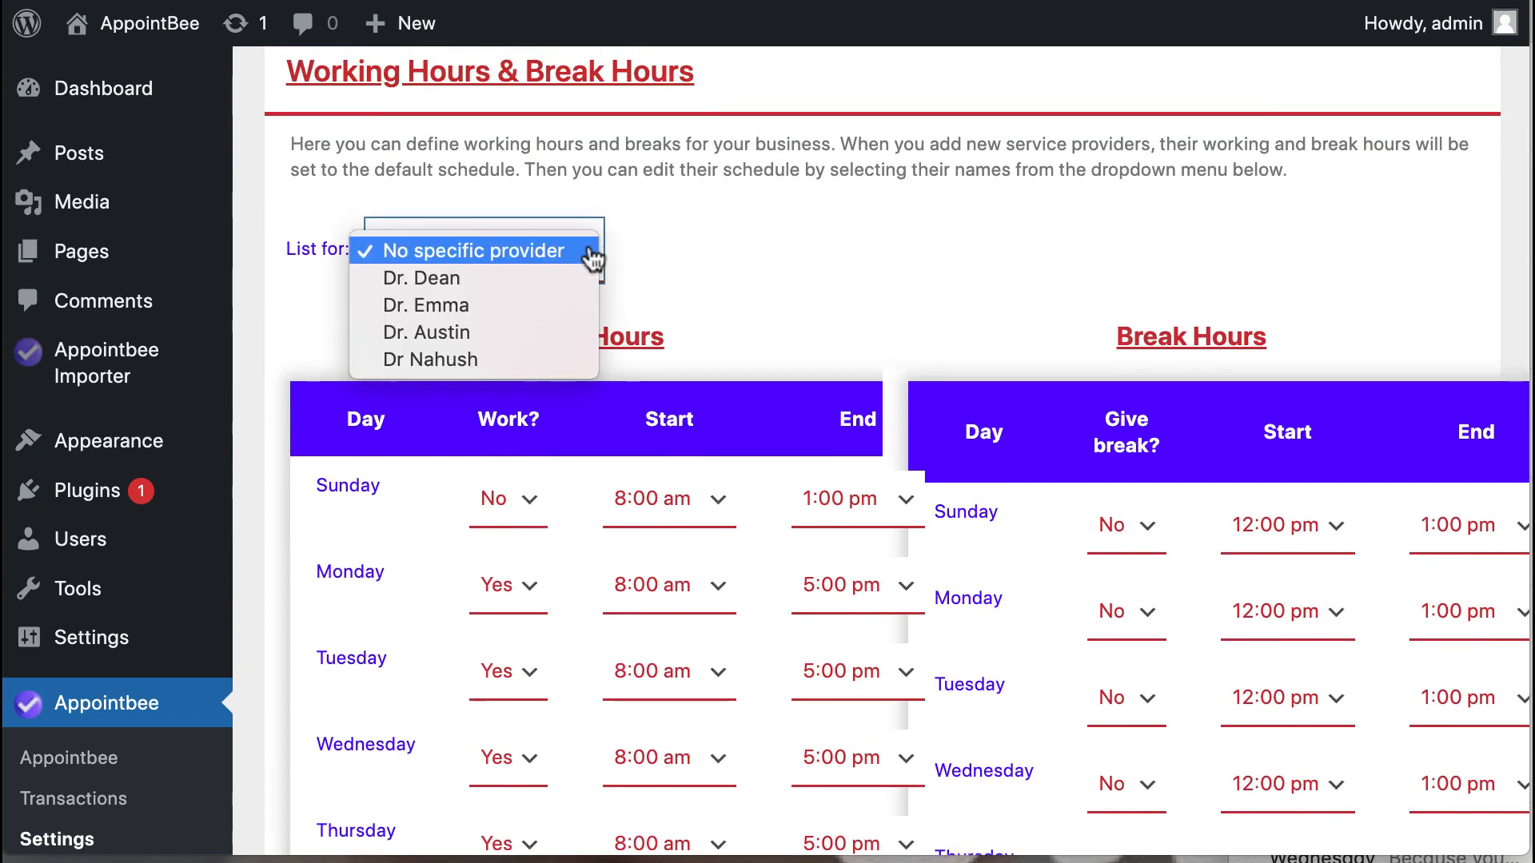
{"action": "left_click", "coordinate": [440, 280]}
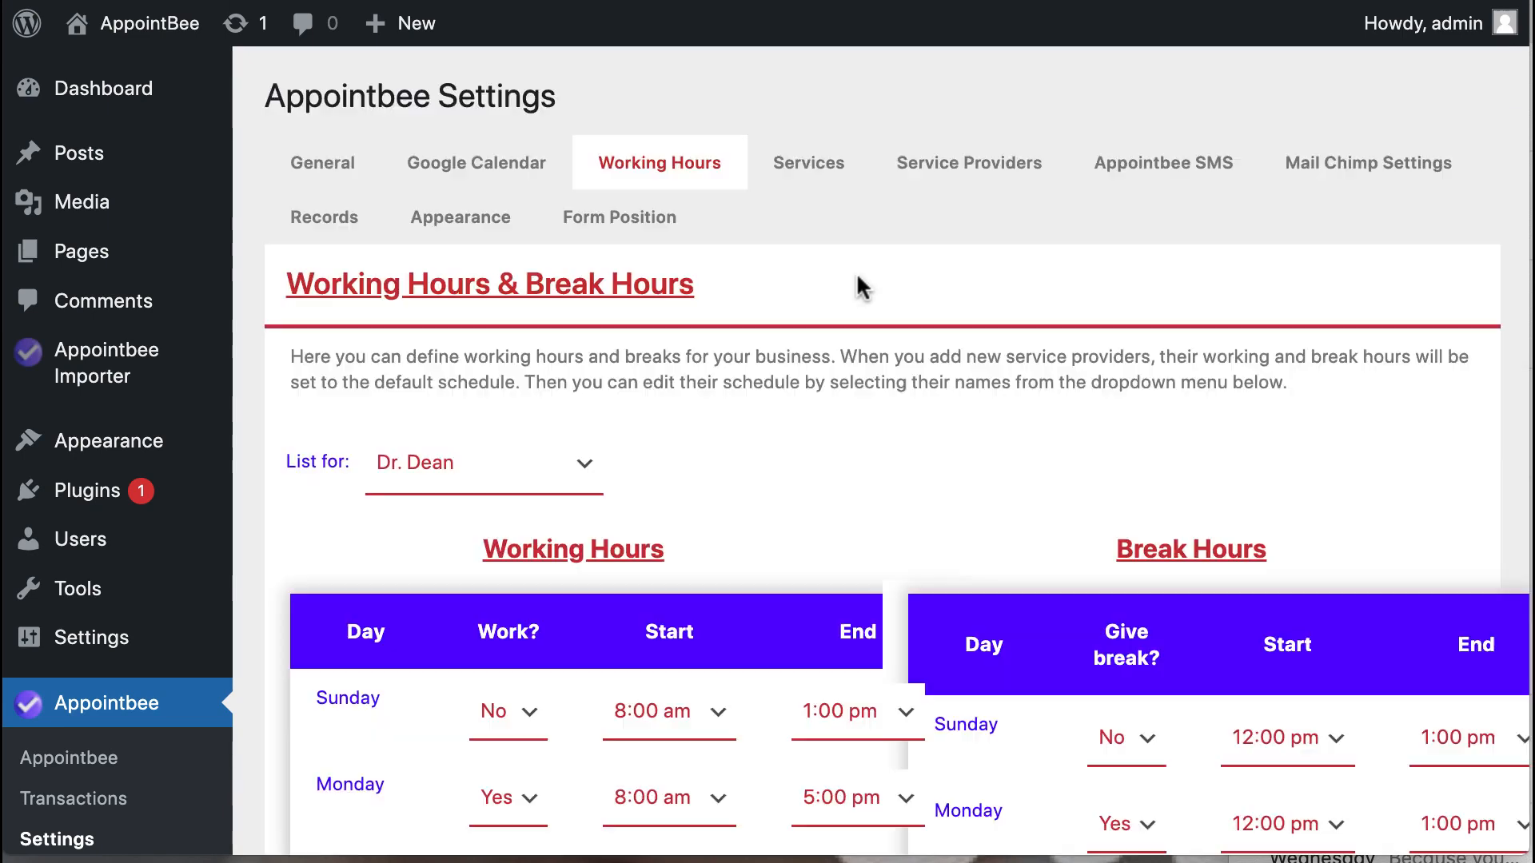
{"action": "scroll", "coordinate": [856, 272], "scroll_direction": "down", "scroll_amount": 4}
{"action": "scroll", "coordinate": [857, 276], "scroll_direction": "up", "scroll_amount": 2}
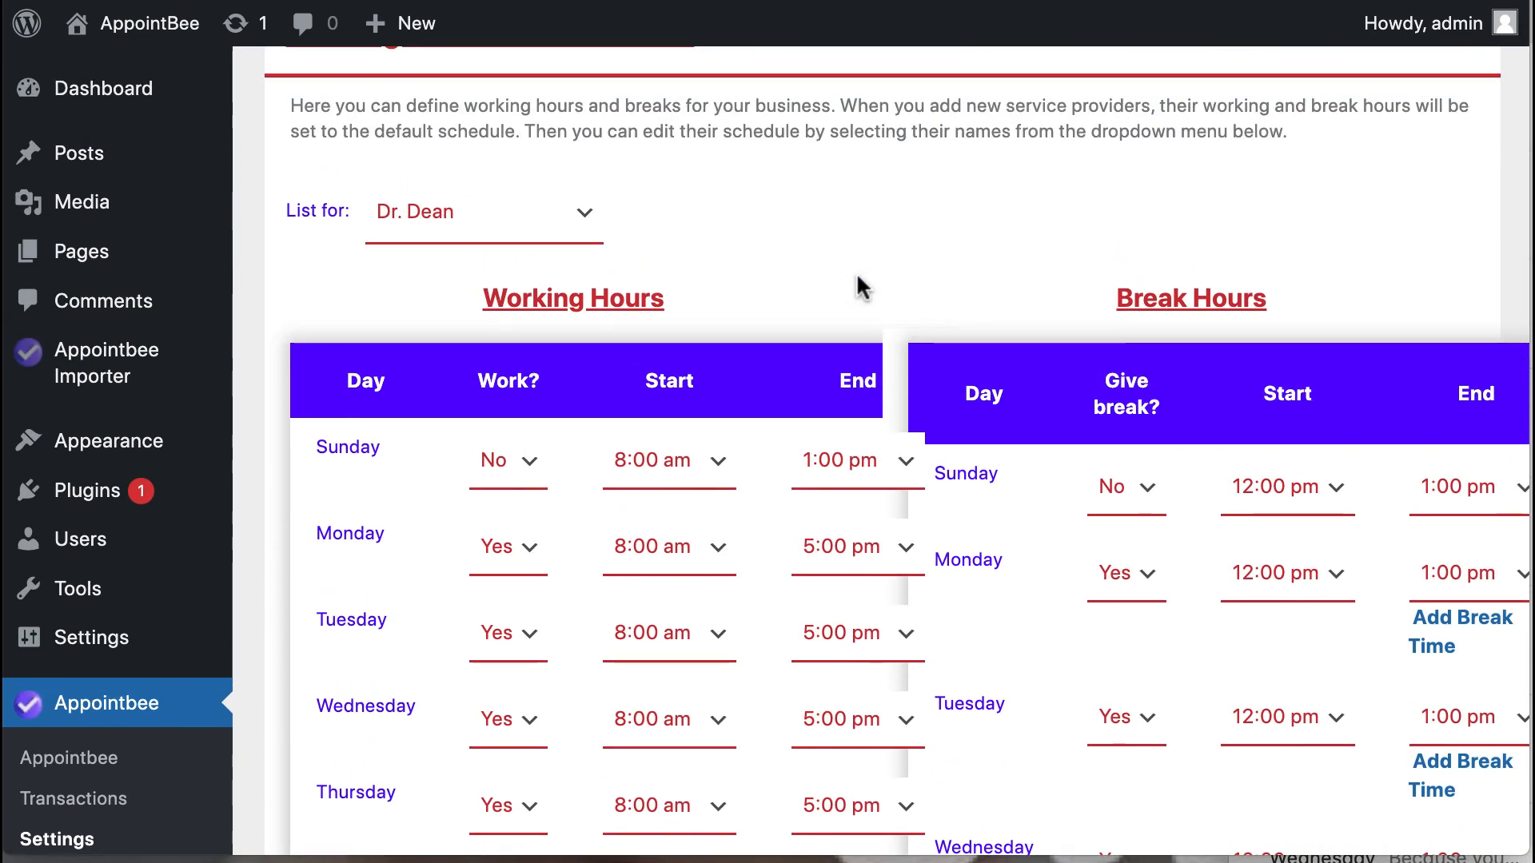
{"action": "scroll", "coordinate": [858, 279], "scroll_direction": "up", "scroll_amount": 1}
{"action": "scroll", "coordinate": [857, 280], "scroll_direction": "up", "scroll_amount": 2}
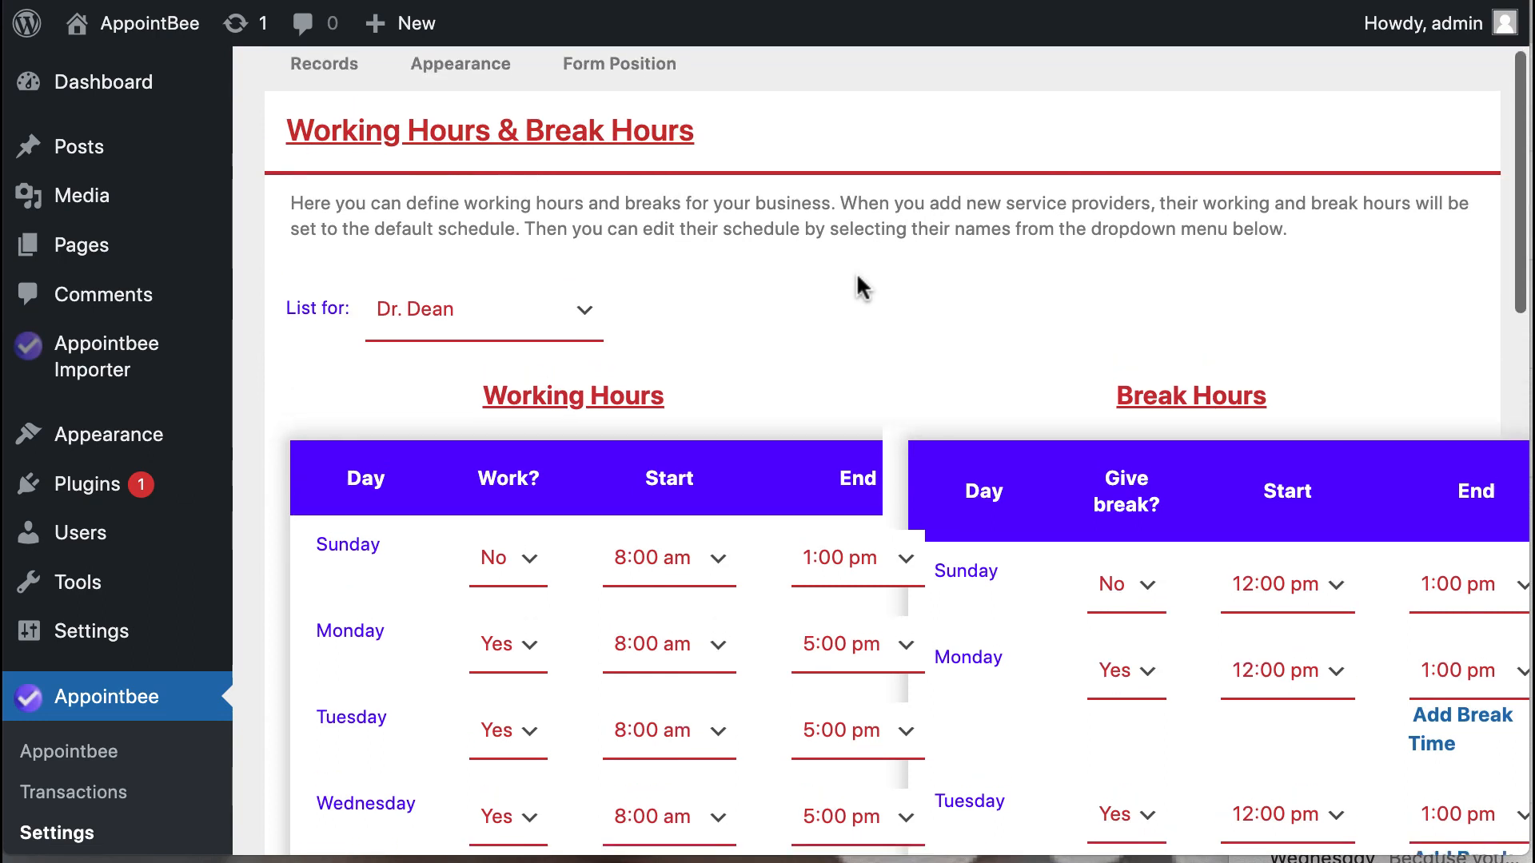
{"action": "scroll", "coordinate": [857, 277], "scroll_direction": "up", "scroll_amount": 1}
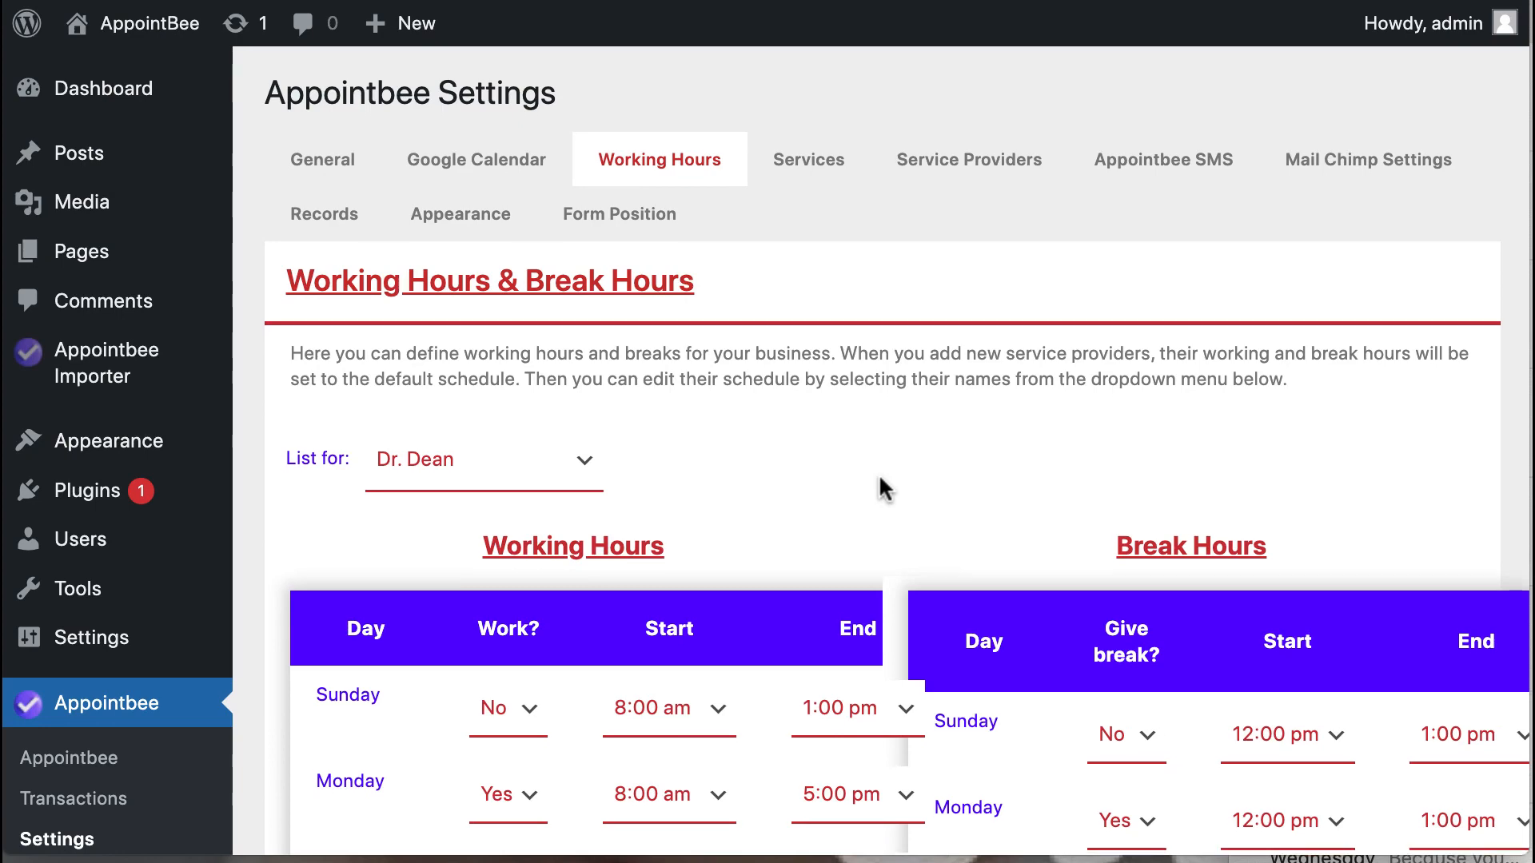
Open the Services section and examine the capacity, duration and price fields of the defined services
{"action": "left_click", "coordinate": [808, 168]}
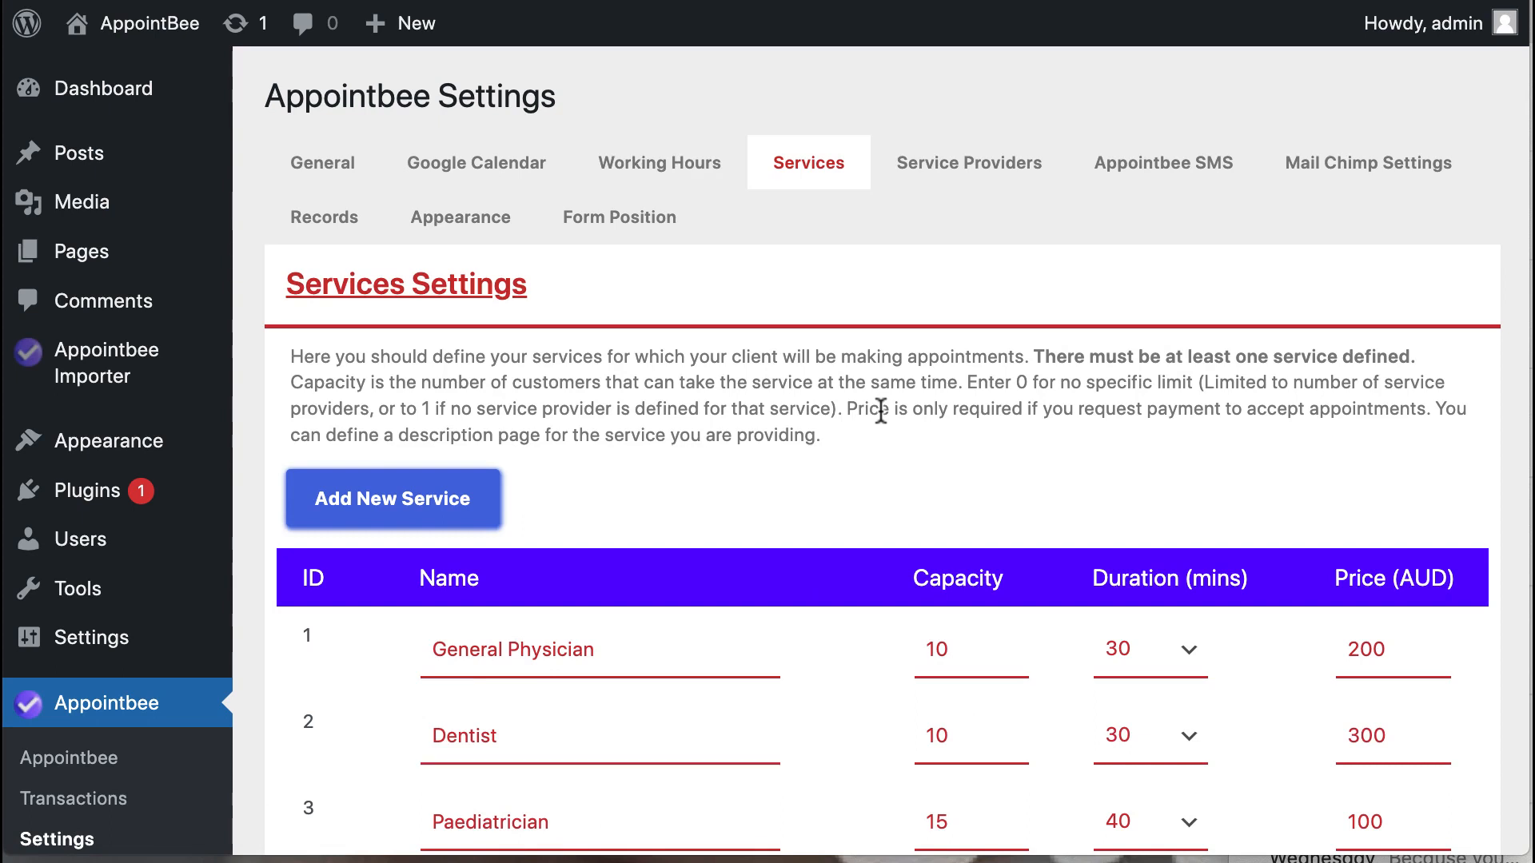
{"action": "scroll", "coordinate": [880, 412], "scroll_direction": "down", "scroll_amount": 5}
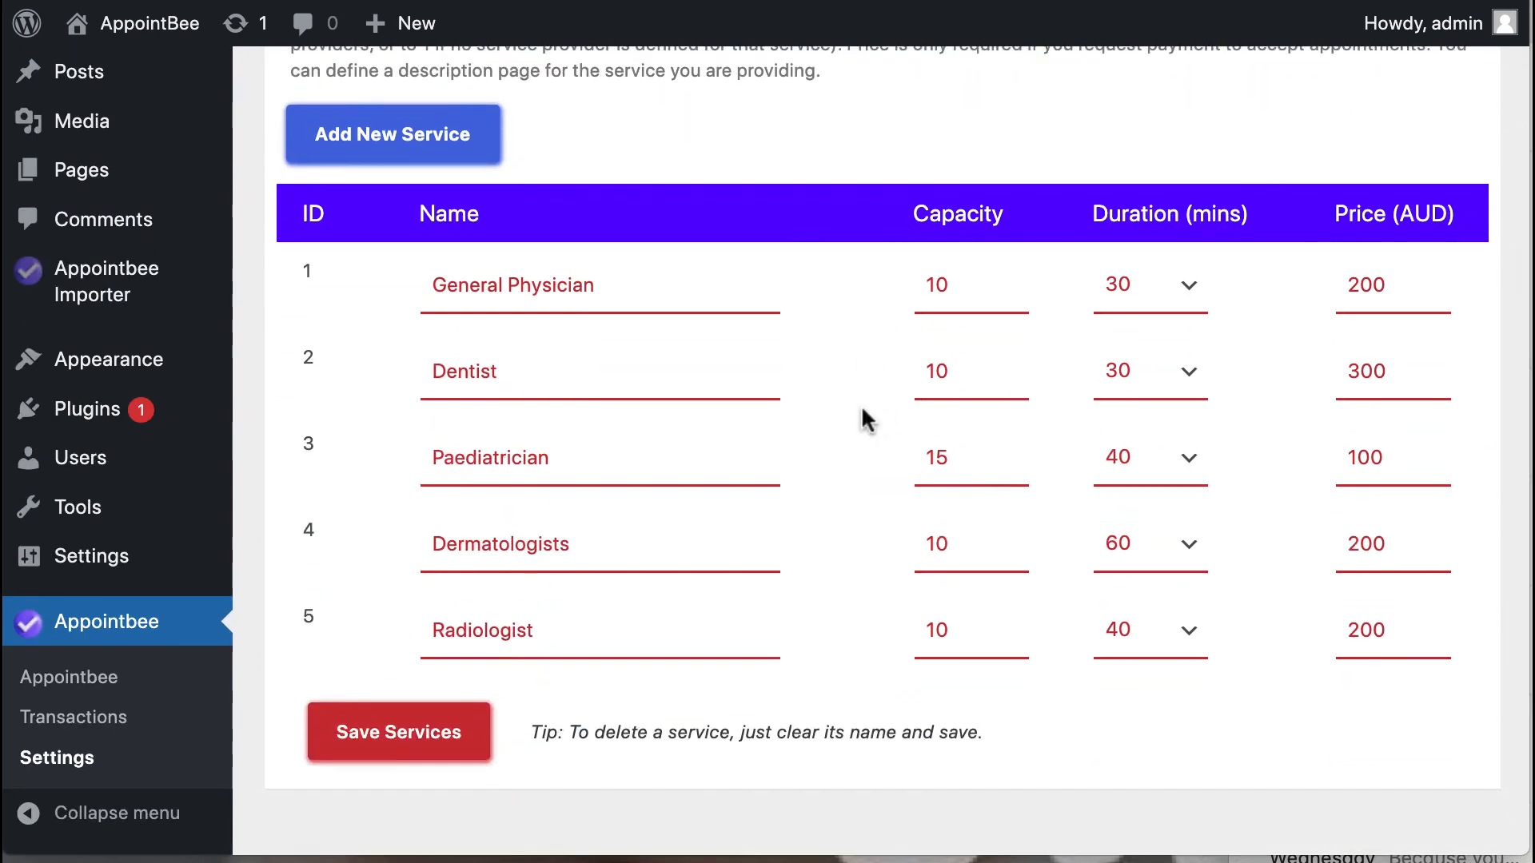
{"action": "left_click", "coordinate": [983, 292]}
{"action": "left_click", "coordinate": [874, 403]}
{"action": "left_click", "coordinate": [1374, 284]}
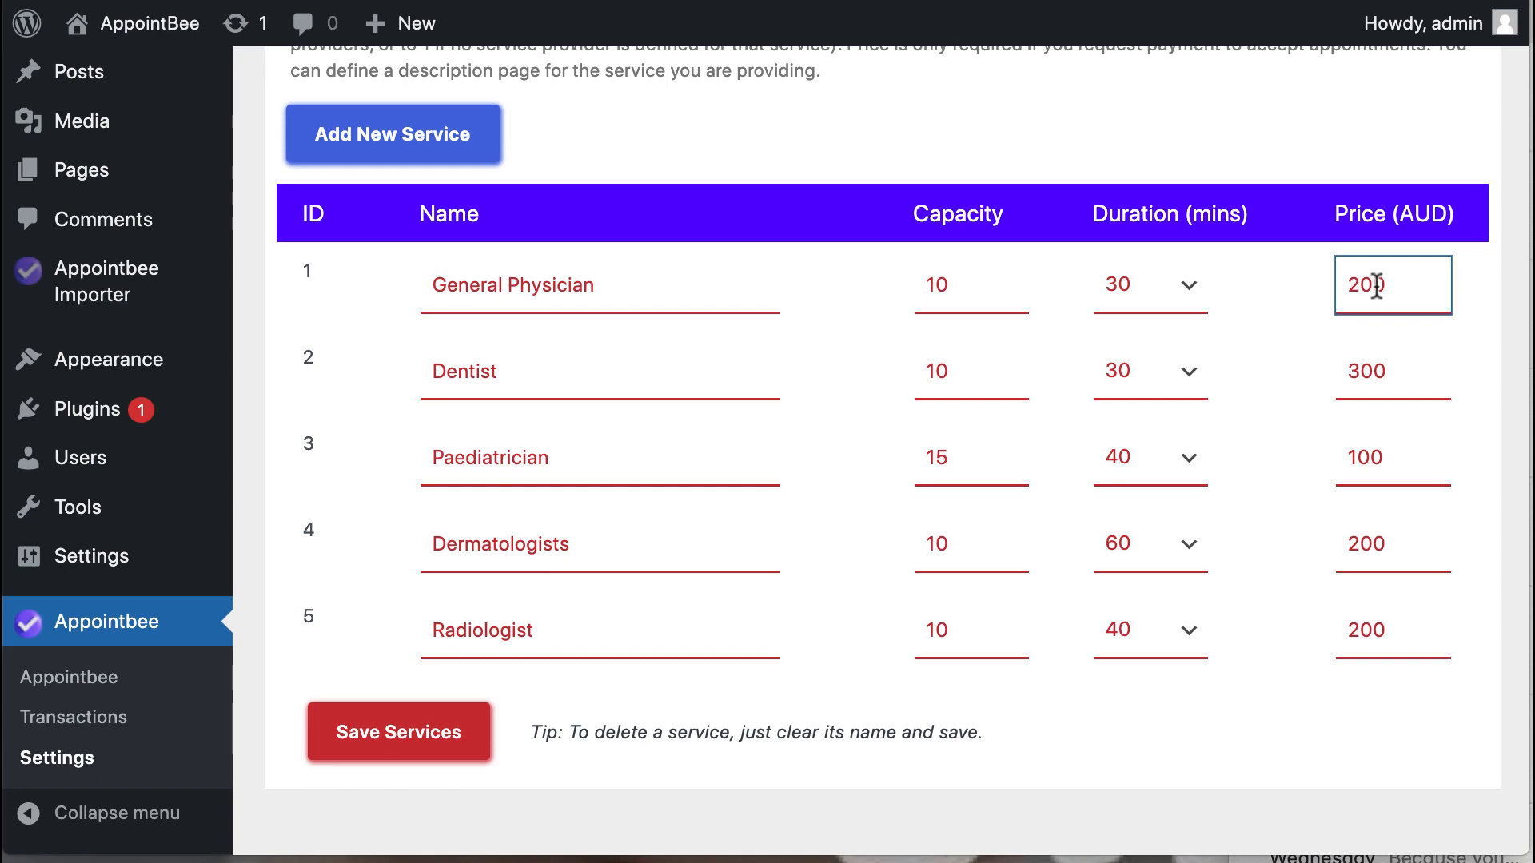
{"action": "left_click", "coordinate": [735, 501]}
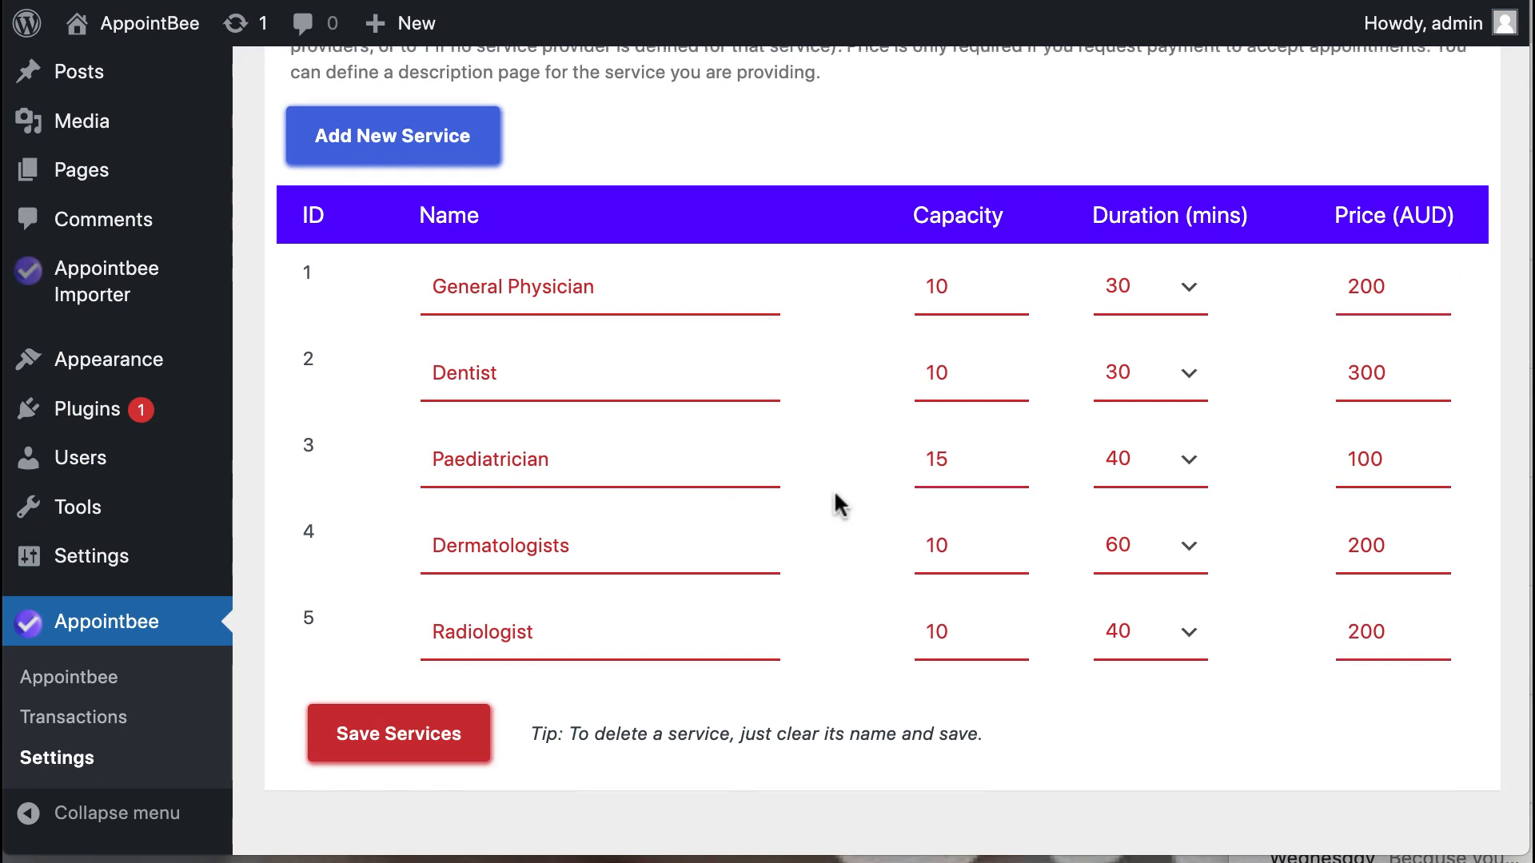
Review the whole table of defined services together with the Services Settings description above it
{"action": "scroll", "coordinate": [835, 495], "scroll_direction": "up", "scroll_amount": 3}
{"action": "scroll", "coordinate": [833, 489], "scroll_direction": "down", "scroll_amount": 4}
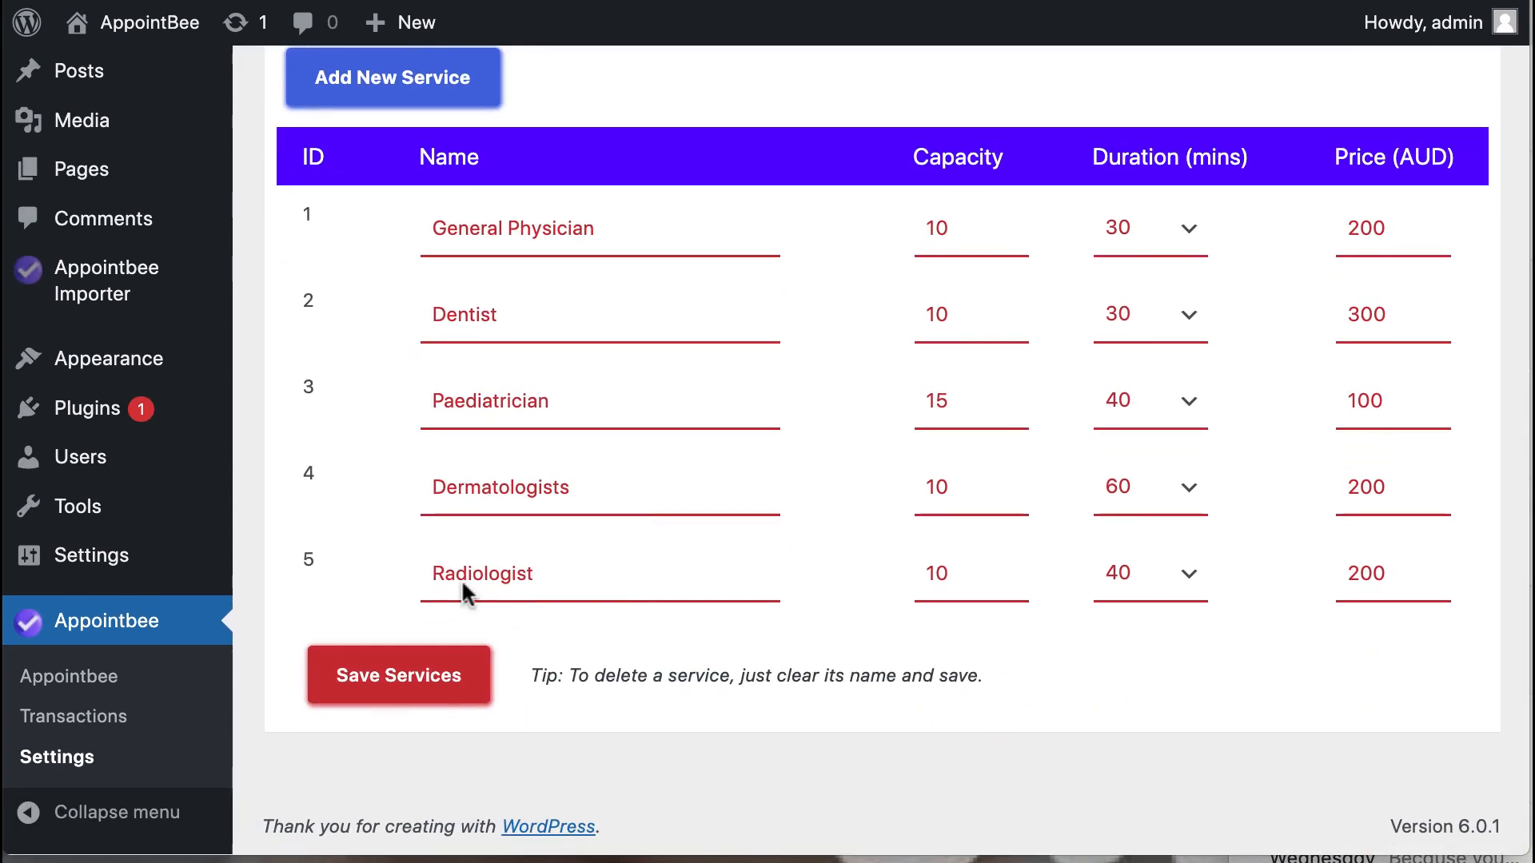
{"action": "scroll", "coordinate": [703, 479], "scroll_direction": "up", "scroll_amount": 2}
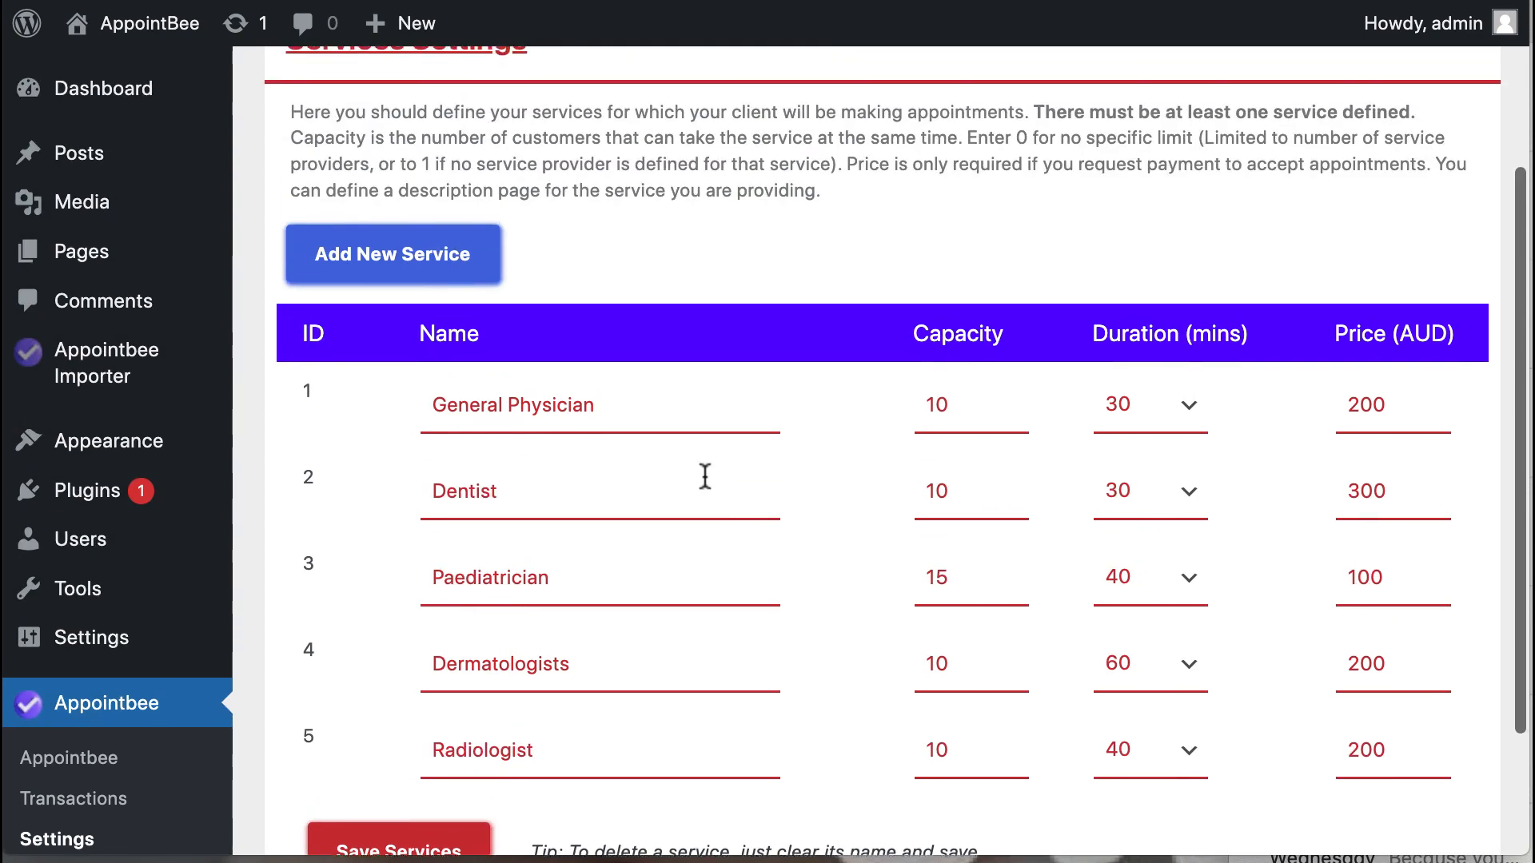
{"action": "scroll", "coordinate": [703, 476], "scroll_direction": "up", "scroll_amount": 3}
Open the Service Providers section and examine each provider's dummy option, additional price and services provided
{"action": "left_click", "coordinate": [962, 169]}
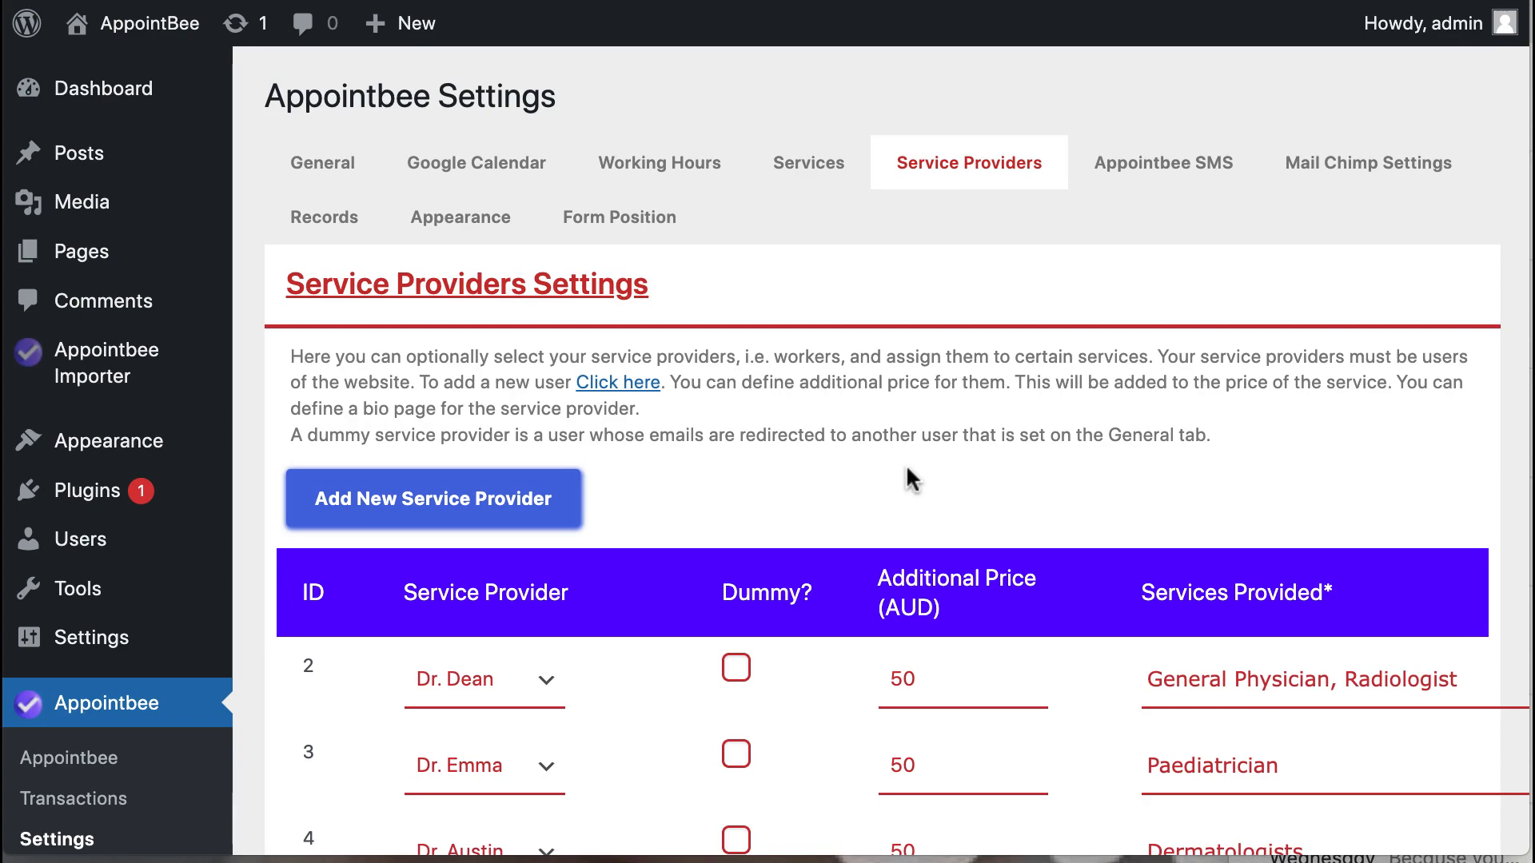
{"action": "scroll", "coordinate": [906, 468], "scroll_direction": "down", "scroll_amount": 4}
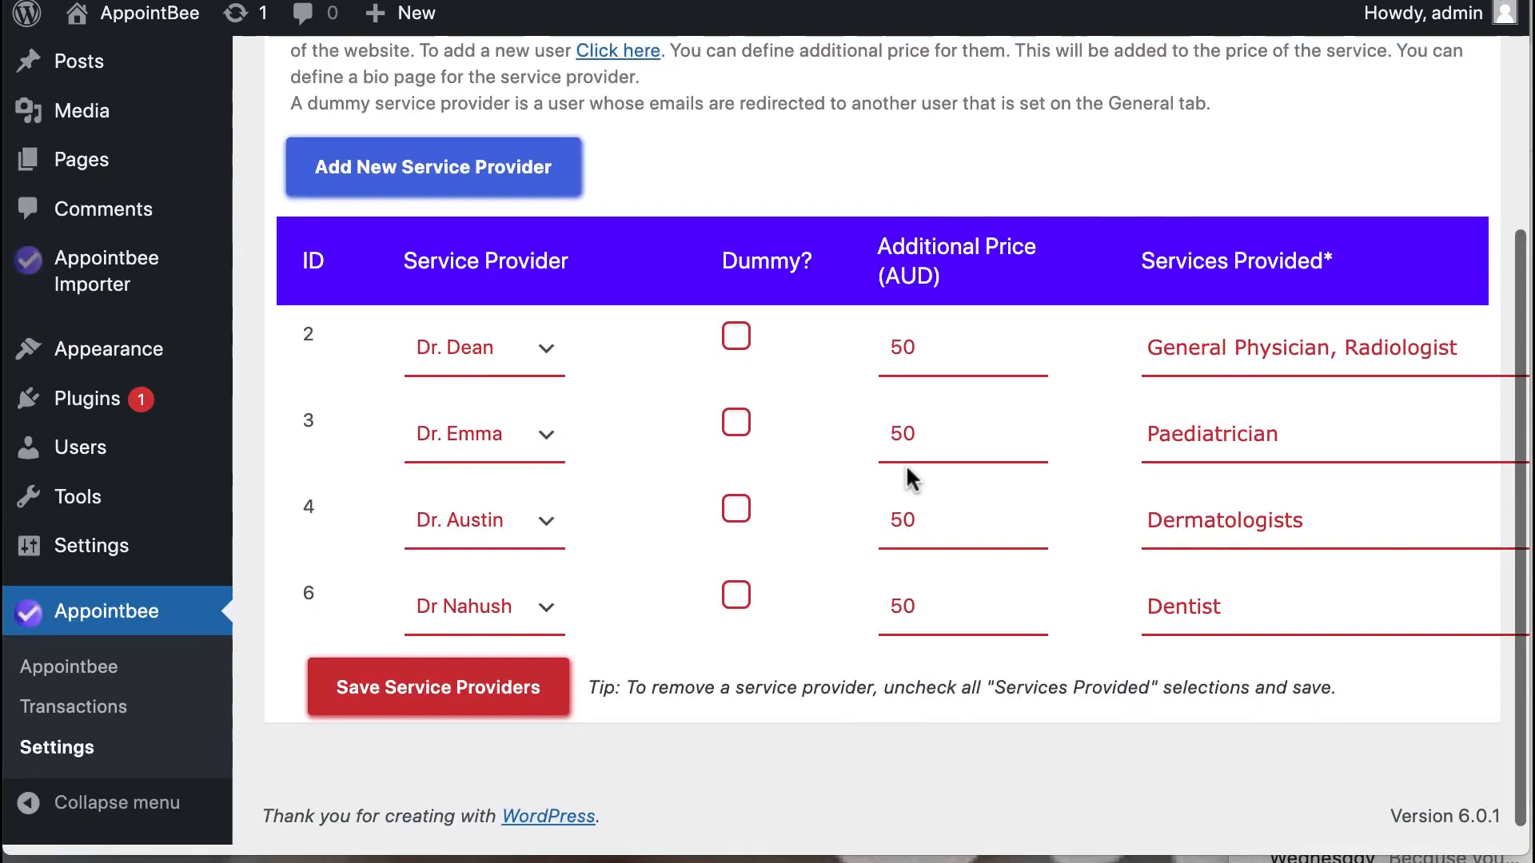
{"action": "scroll", "coordinate": [788, 474], "scroll_direction": "up", "scroll_amount": 4}
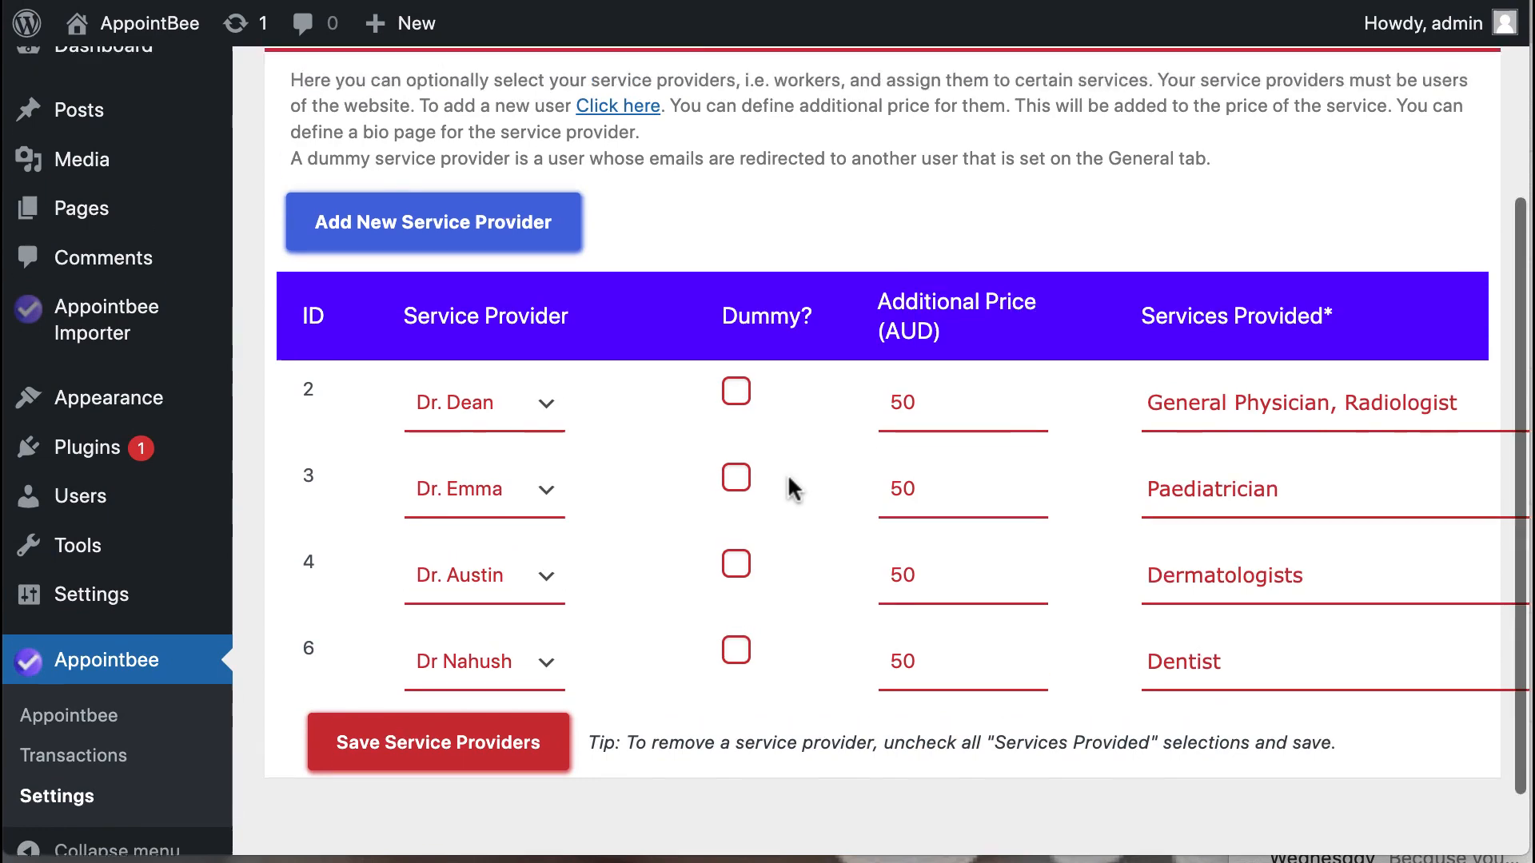
{"action": "scroll", "coordinate": [788, 474], "scroll_direction": "down", "scroll_amount": 4}
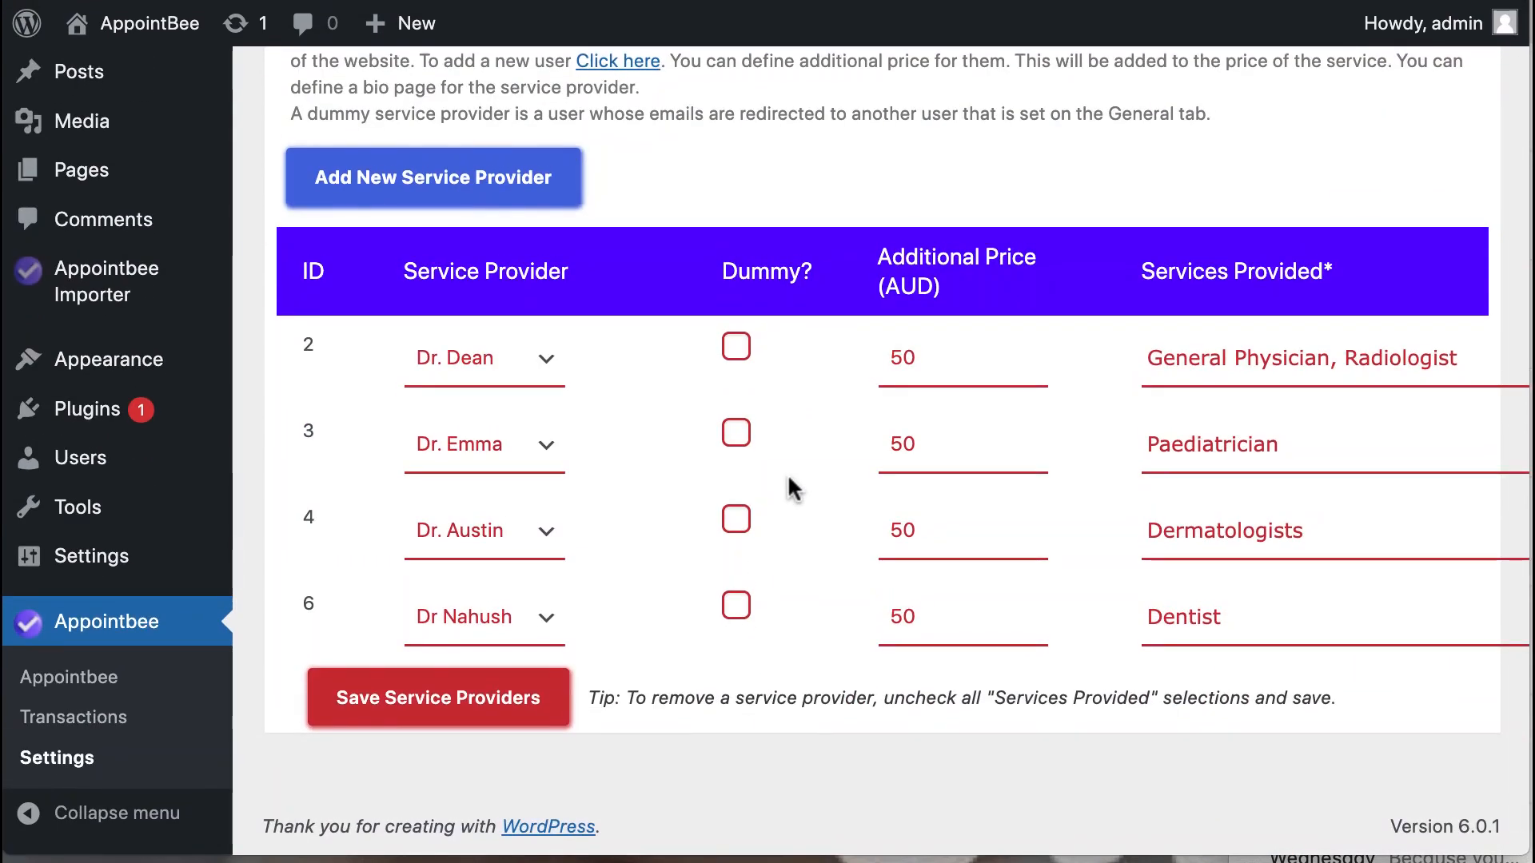
{"action": "scroll", "coordinate": [789, 473], "scroll_direction": "up", "scroll_amount": 3}
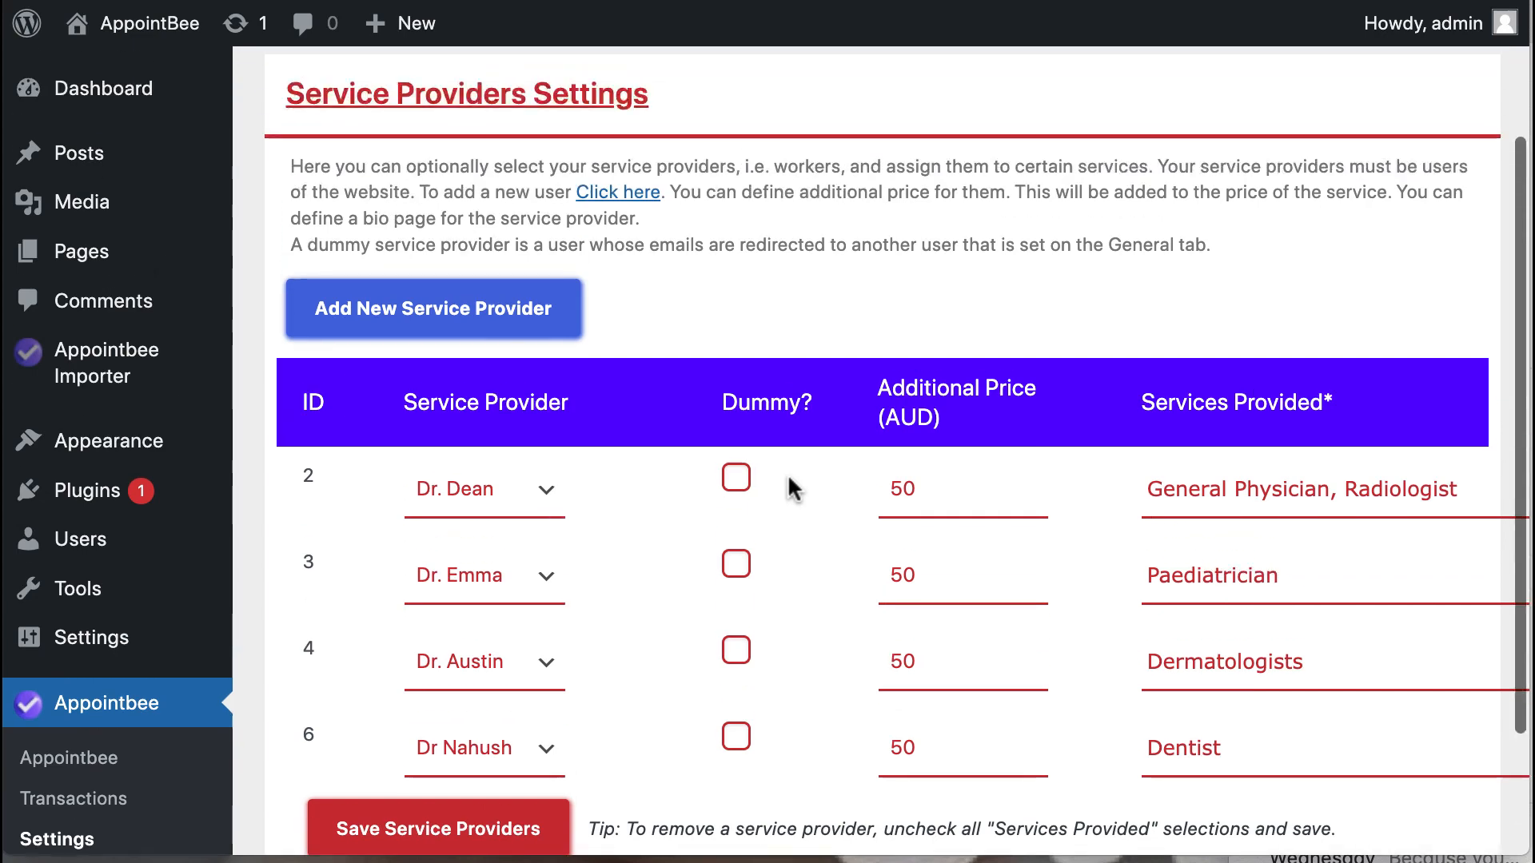
{"action": "scroll", "coordinate": [788, 473], "scroll_direction": "down", "scroll_amount": 3}
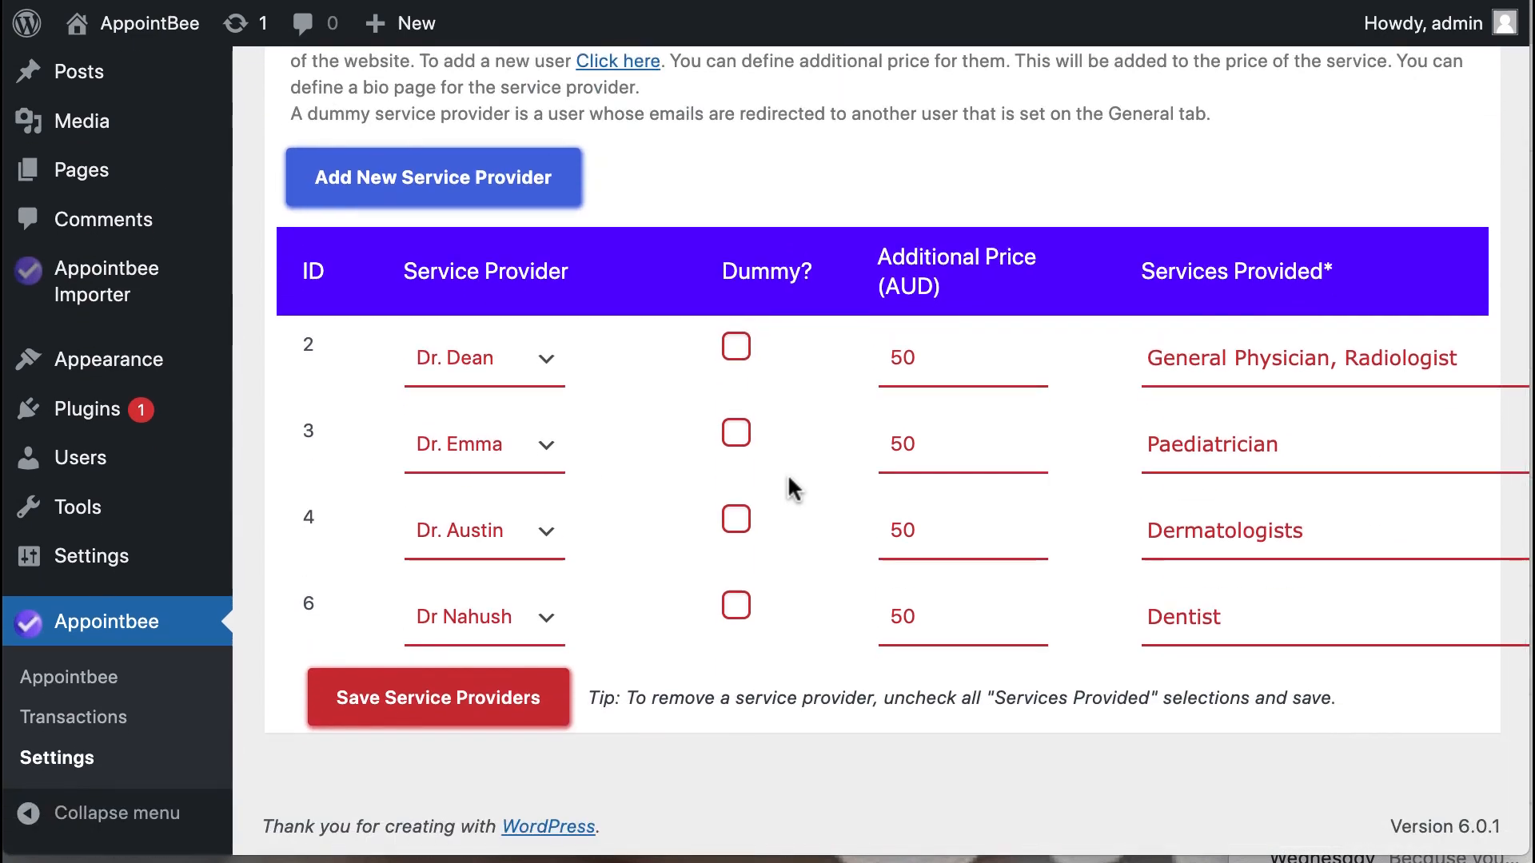
{"action": "scroll", "coordinate": [788, 478], "scroll_direction": "up", "scroll_amount": 2}
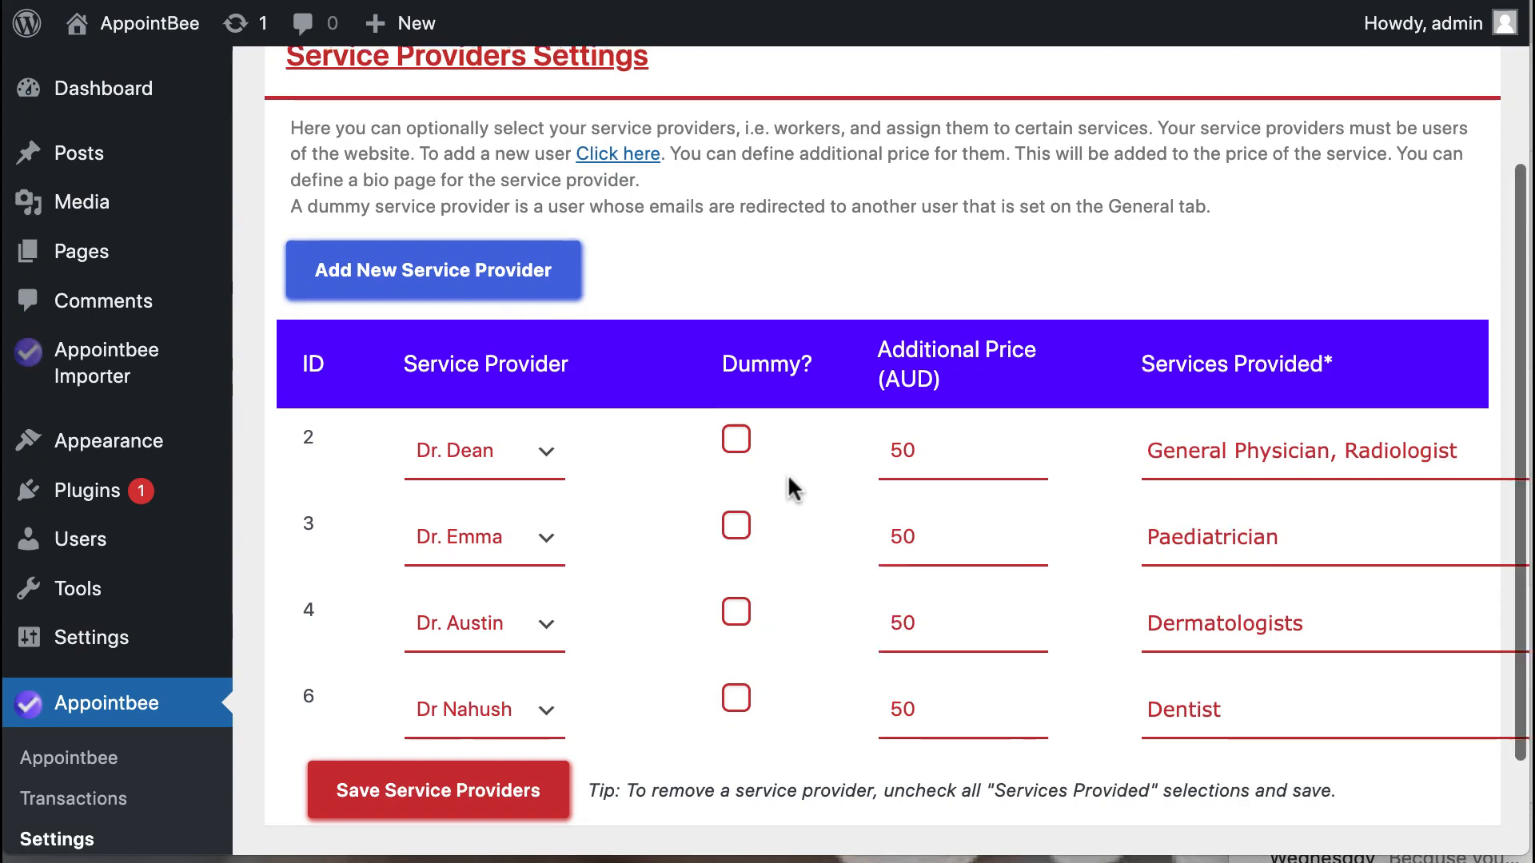
{"action": "scroll", "coordinate": [791, 483], "scroll_direction": "up", "scroll_amount": 3}
{"action": "scroll", "coordinate": [794, 486], "scroll_direction": "down", "scroll_amount": 5}
Check which services are assigned to the first listed provider, close the selection list and review the providers table
{"action": "left_click", "coordinate": [1236, 353]}
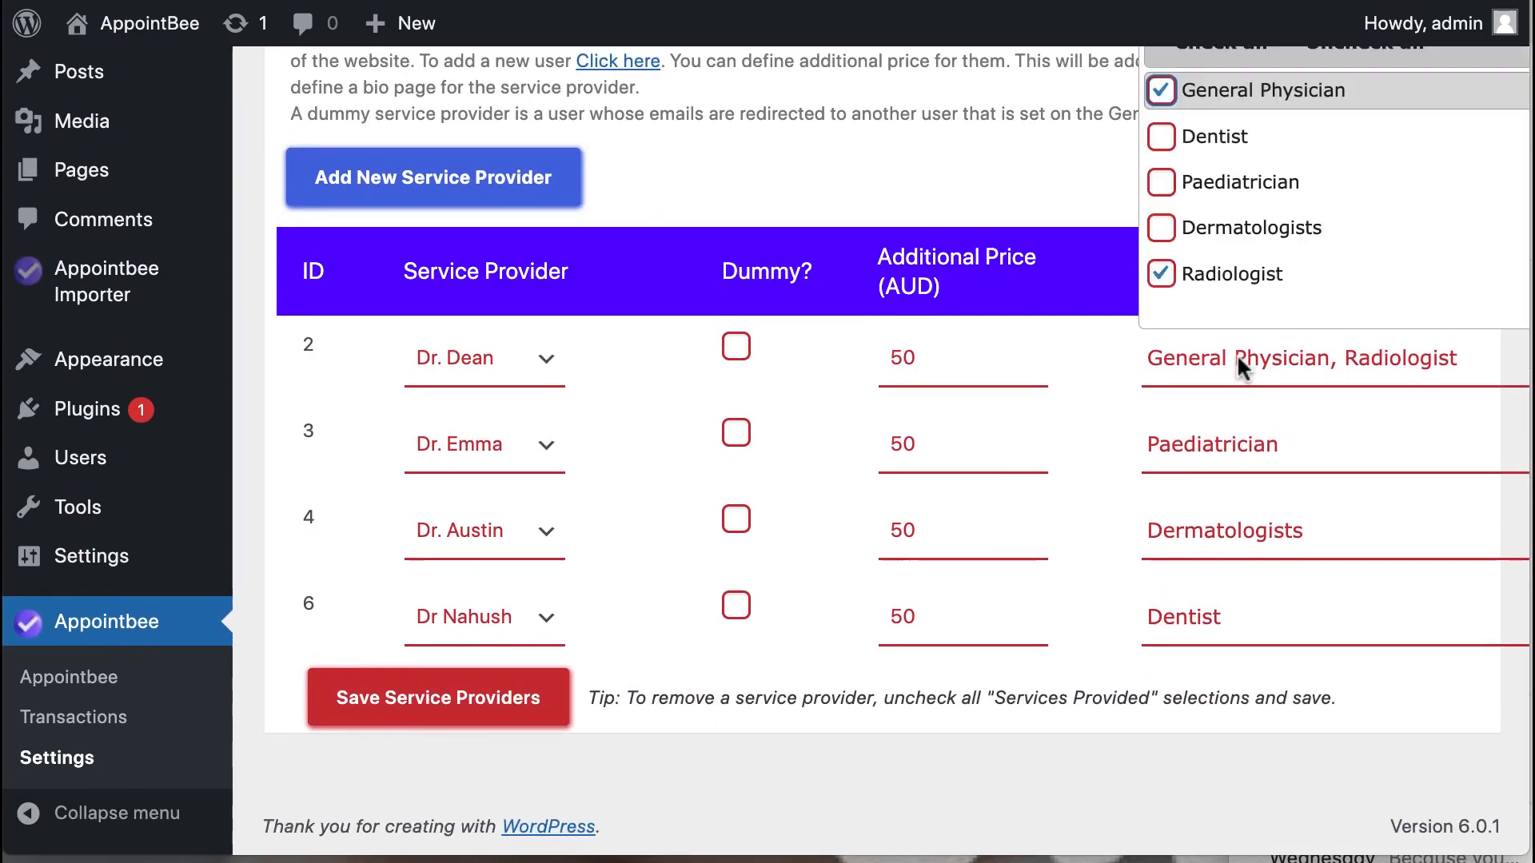
{"action": "left_click", "coordinate": [1235, 353]}
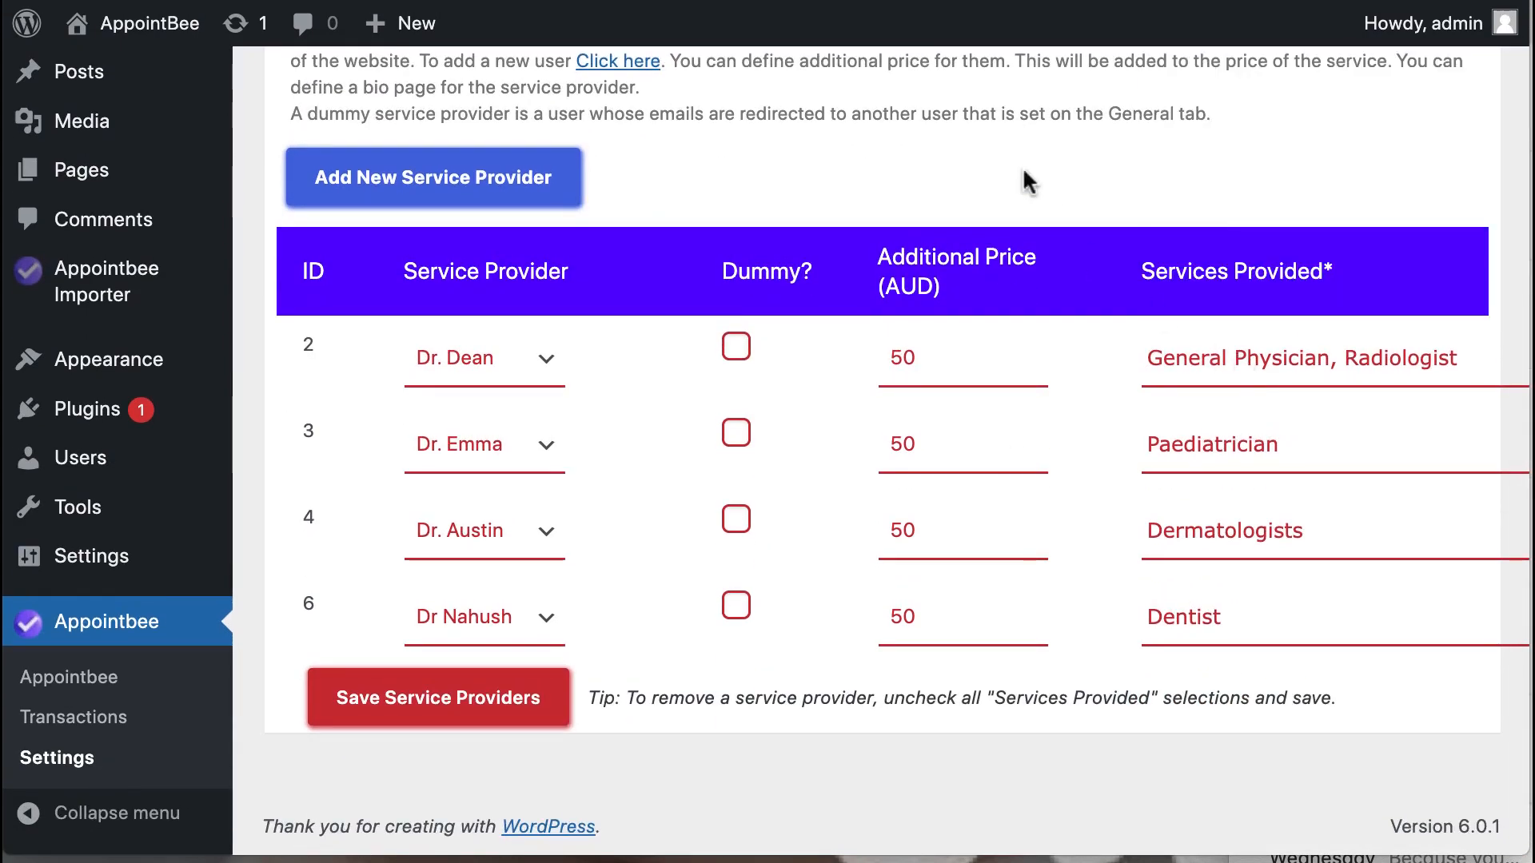
{"action": "scroll", "coordinate": [961, 486], "scroll_direction": "up", "scroll_amount": 5}
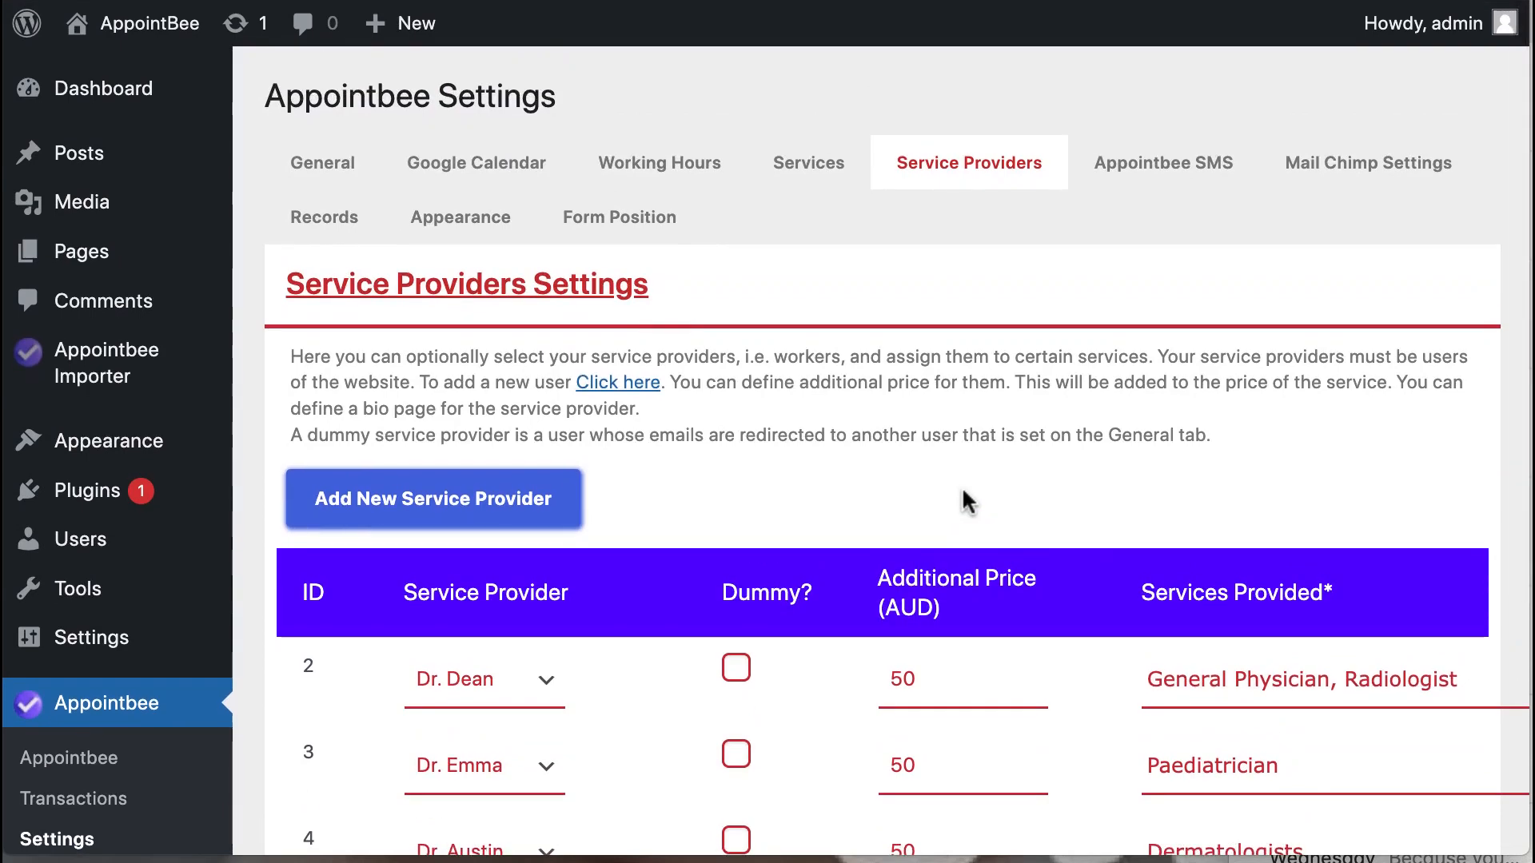
{"action": "scroll", "coordinate": [919, 494], "scroll_direction": "down", "scroll_amount": 5}
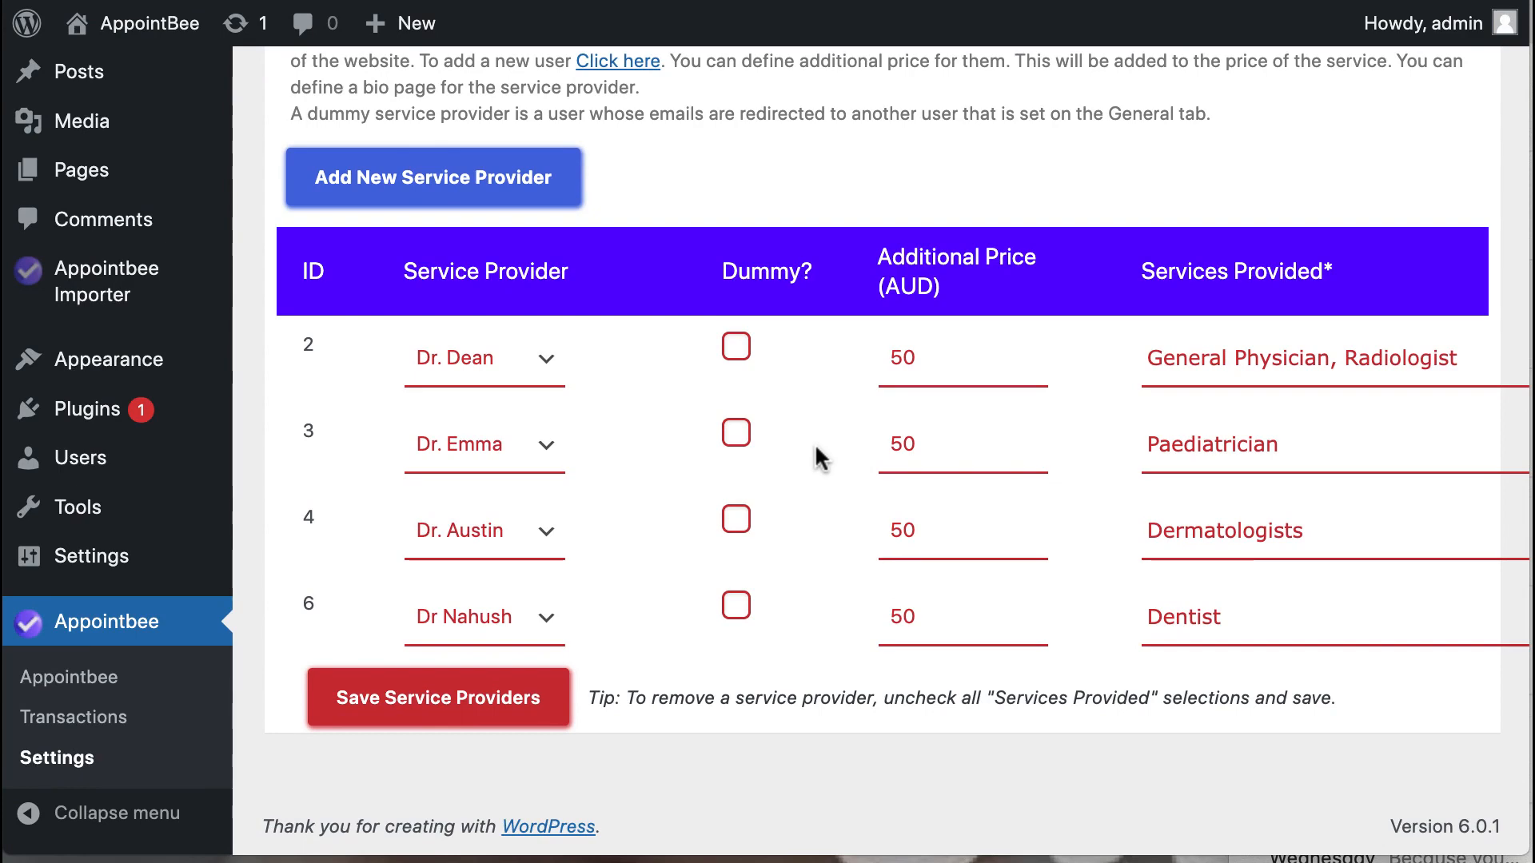
{"action": "scroll", "coordinate": [815, 449], "scroll_direction": "up", "scroll_amount": 5}
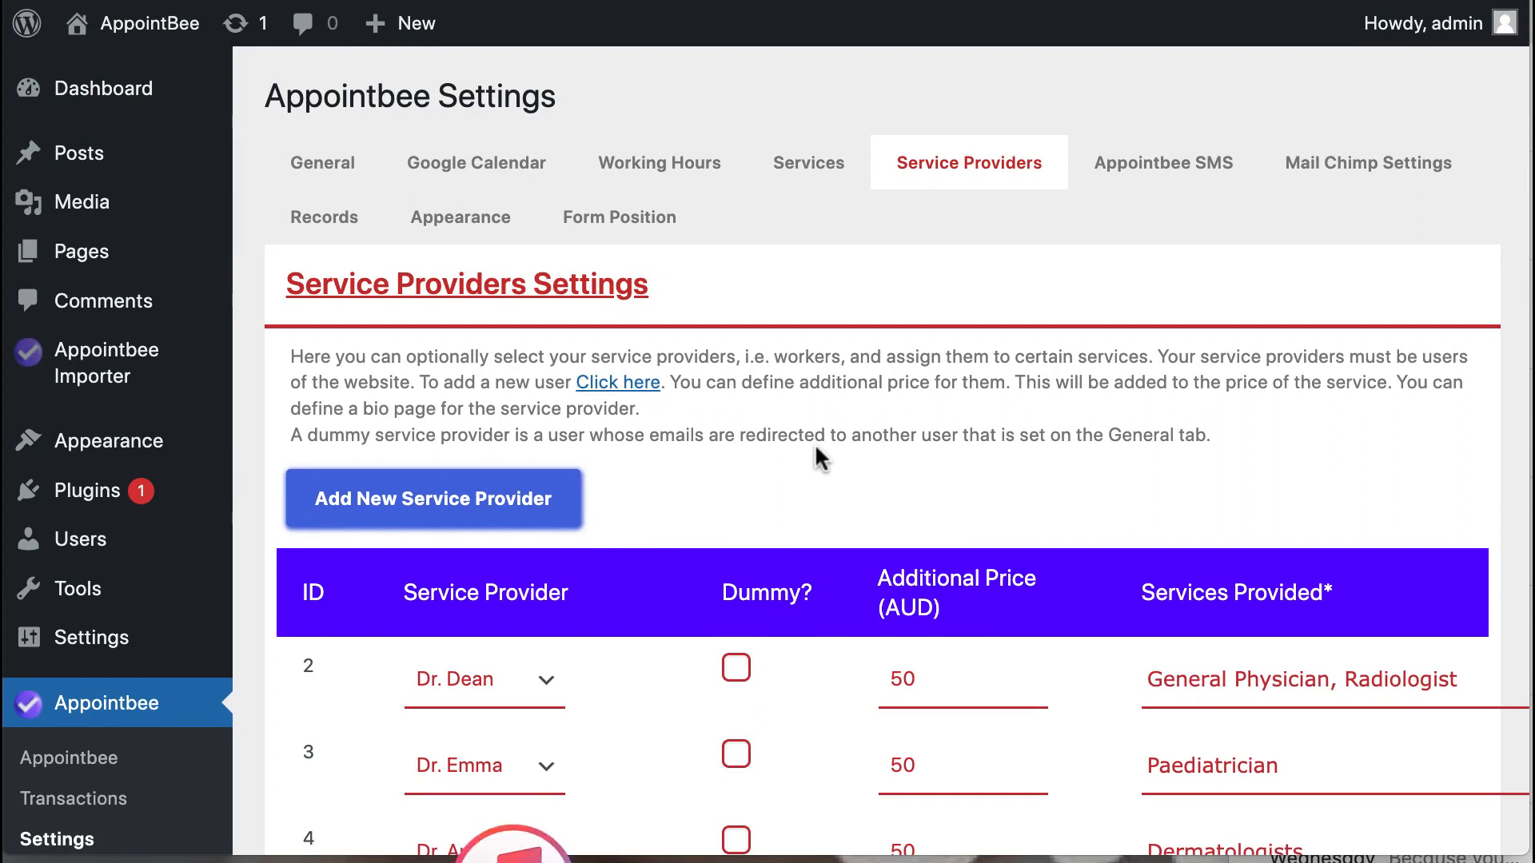
Open the Appointbee SMS and Mail Chimp Settings sections and examine their API fields
{"action": "left_click", "coordinate": [1163, 162]}
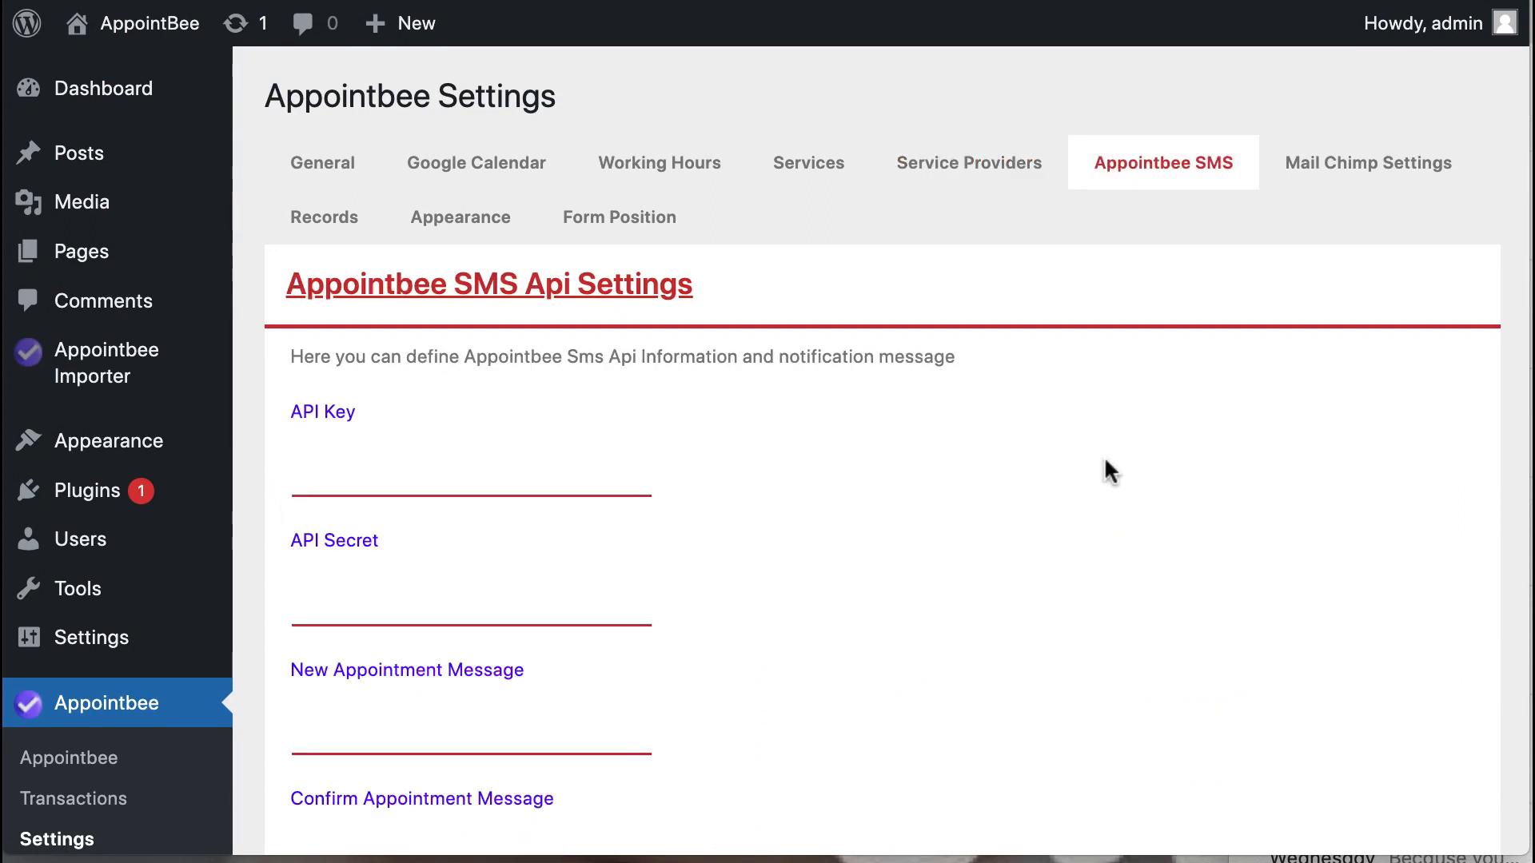
{"action": "left_click", "coordinate": [1369, 162]}
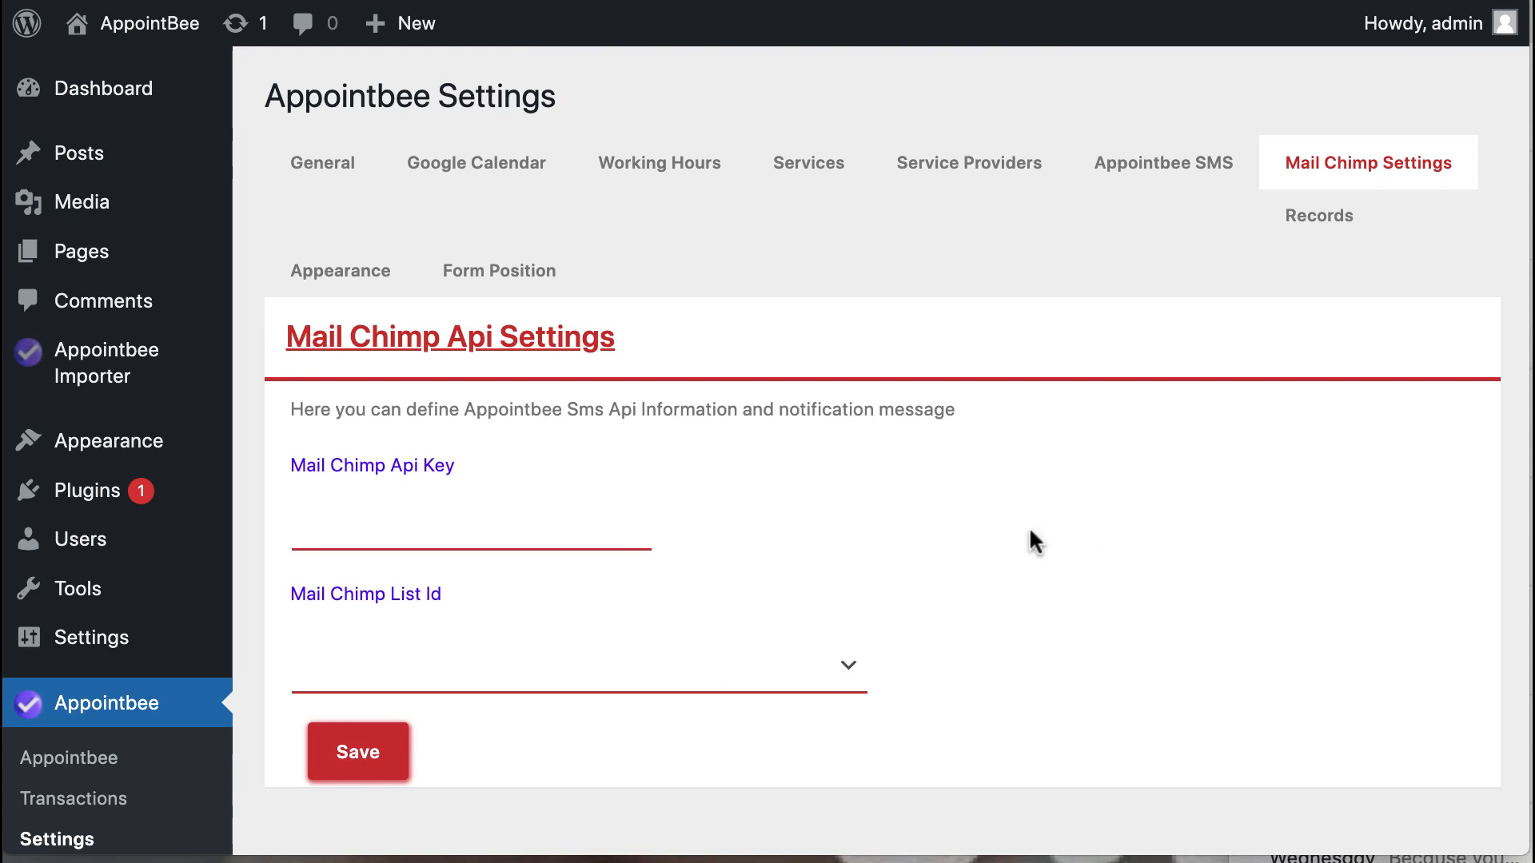
Open the Appearance section and examine the appointment form's font and color settings
{"action": "left_click", "coordinate": [326, 286]}
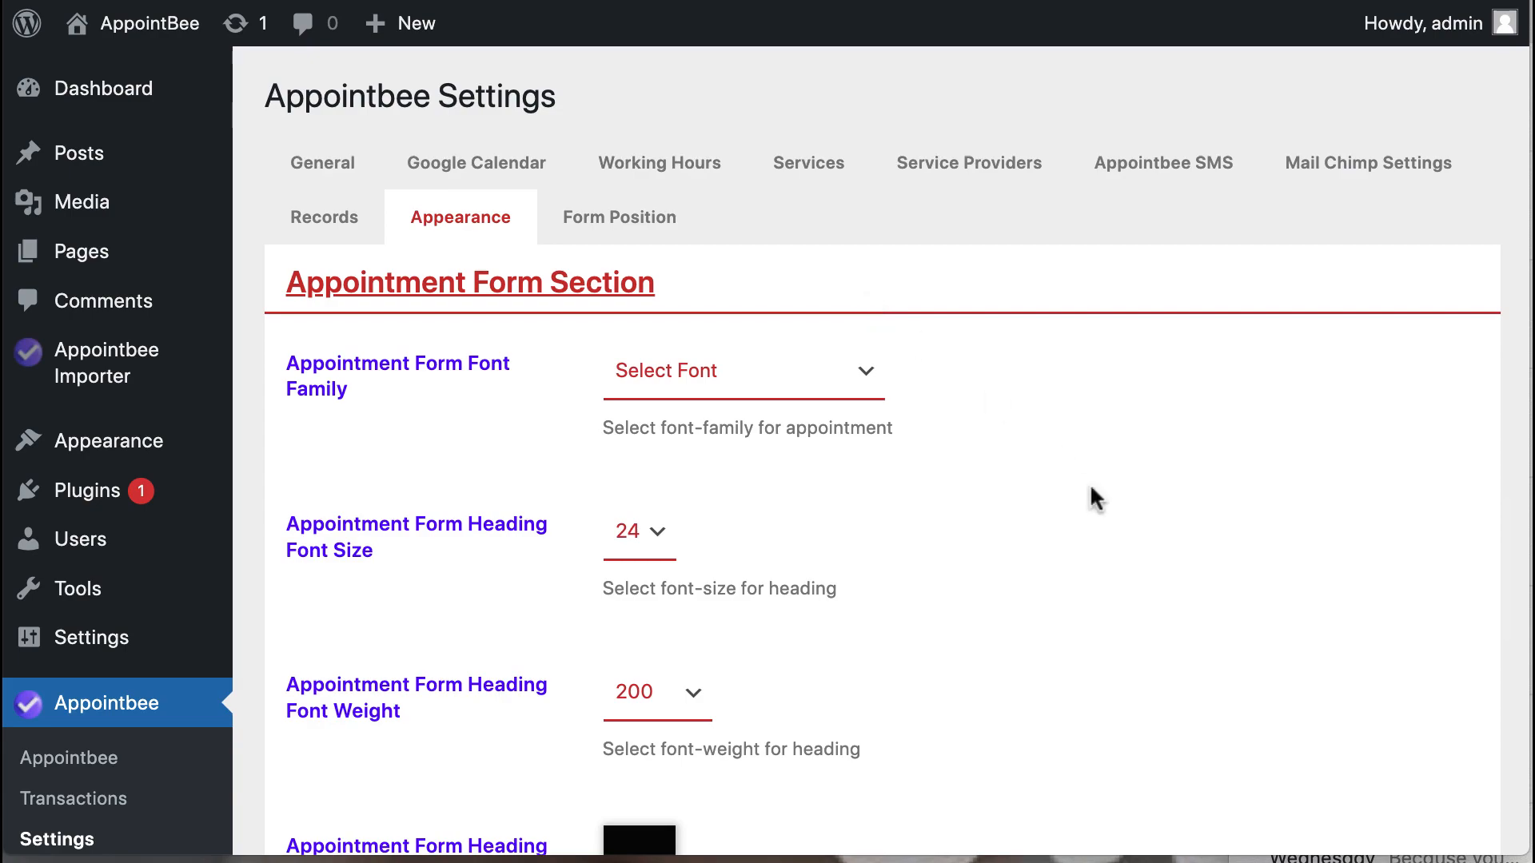
{"action": "scroll", "coordinate": [1092, 489], "scroll_direction": "down", "scroll_amount": 3}
{"action": "scroll", "coordinate": [1092, 489], "scroll_direction": "up", "scroll_amount": 3}
{"action": "scroll", "coordinate": [1092, 490], "scroll_direction": "down", "scroll_amount": 20}
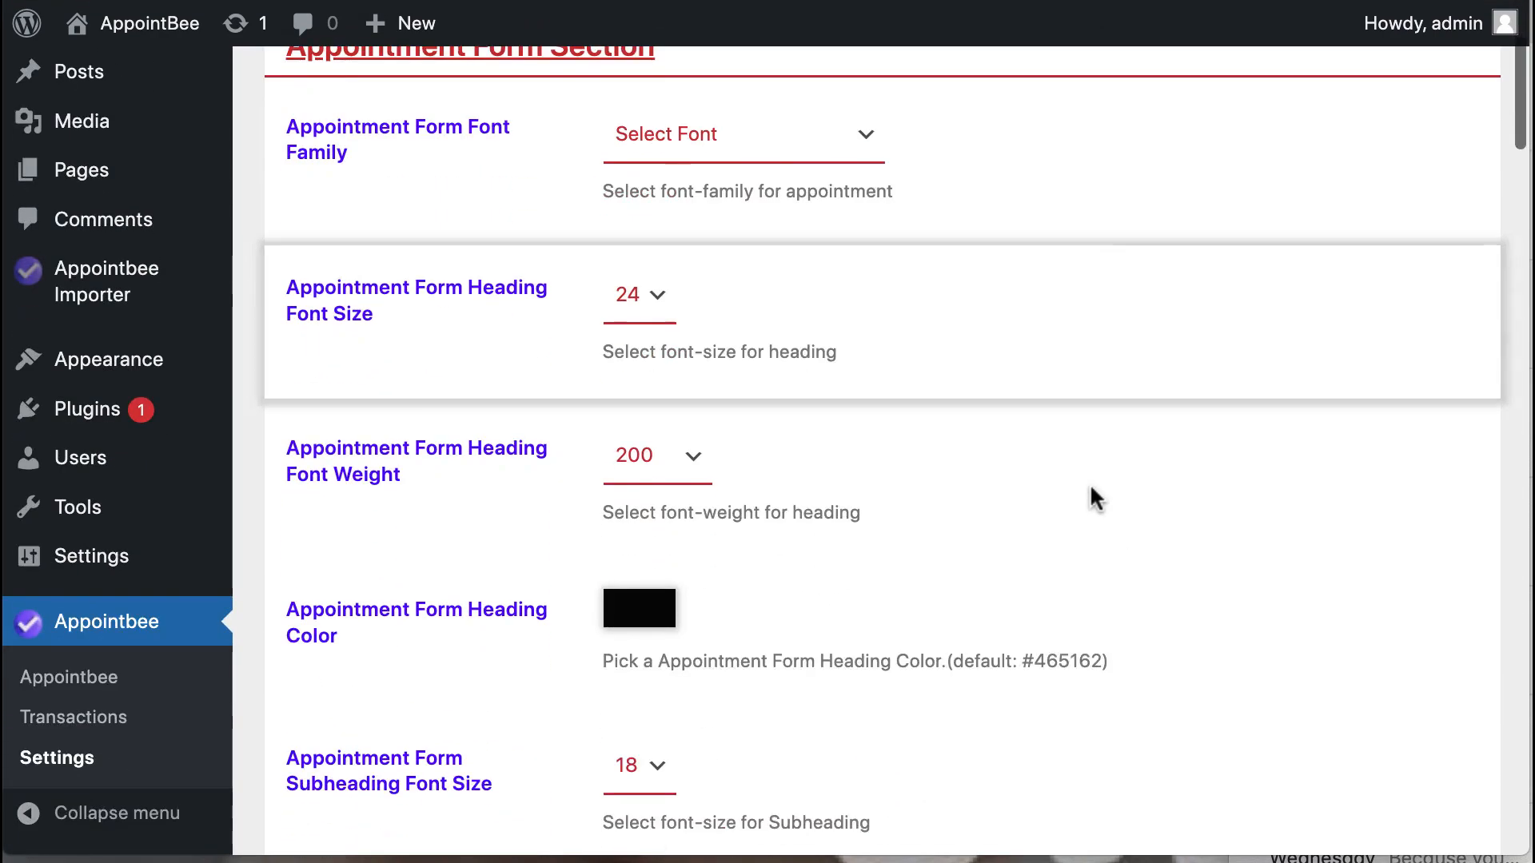
{"action": "scroll", "coordinate": [1092, 491], "scroll_direction": "down", "scroll_amount": 15}
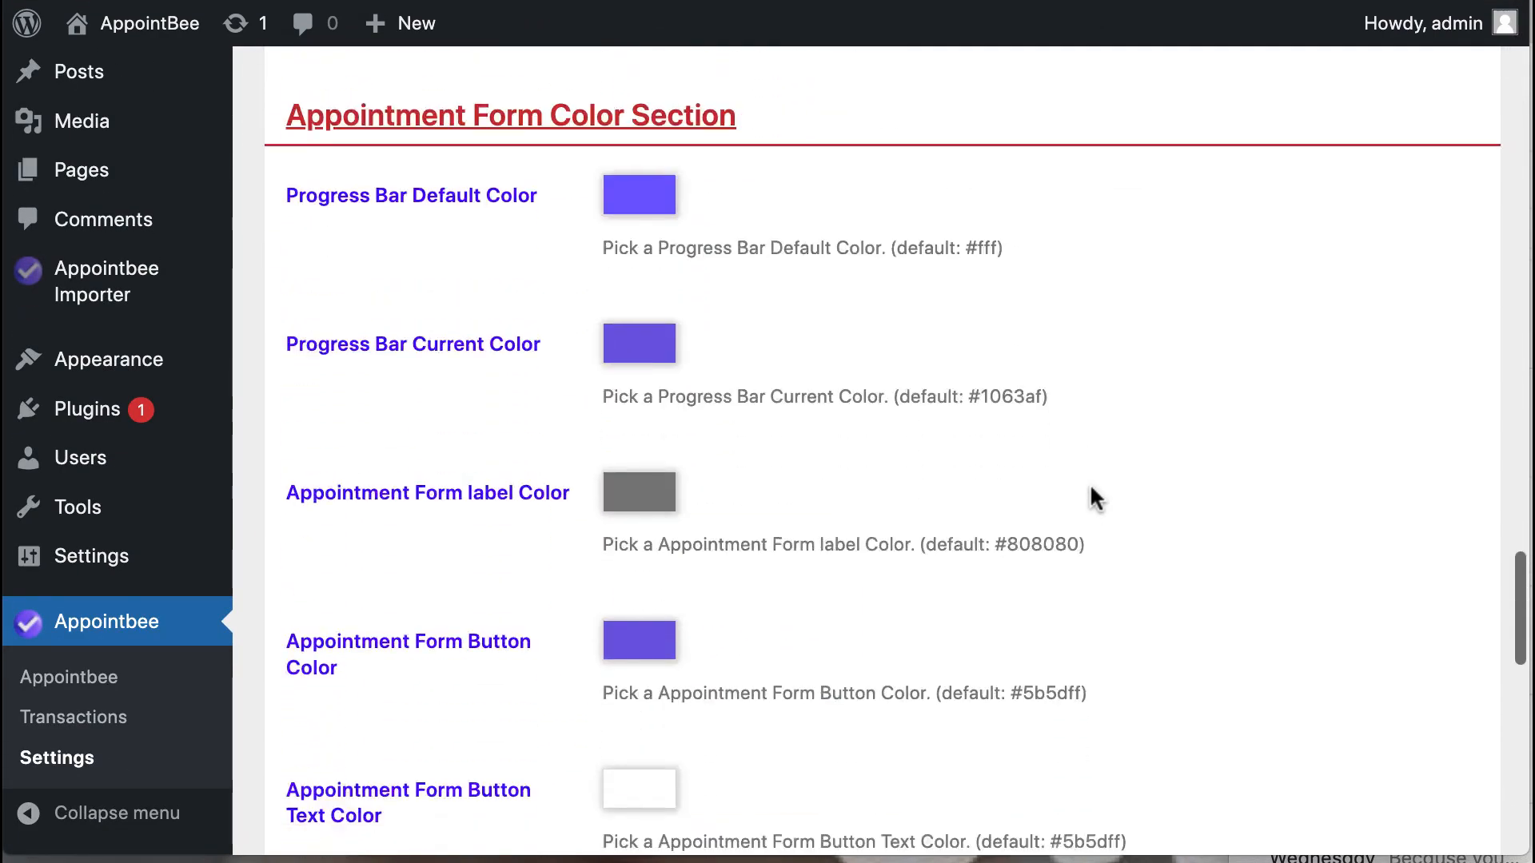
{"action": "scroll", "coordinate": [1092, 491], "scroll_direction": "up", "scroll_amount": 20}
{"action": "scroll", "coordinate": [1091, 483], "scroll_direction": "up", "scroll_amount": 15}
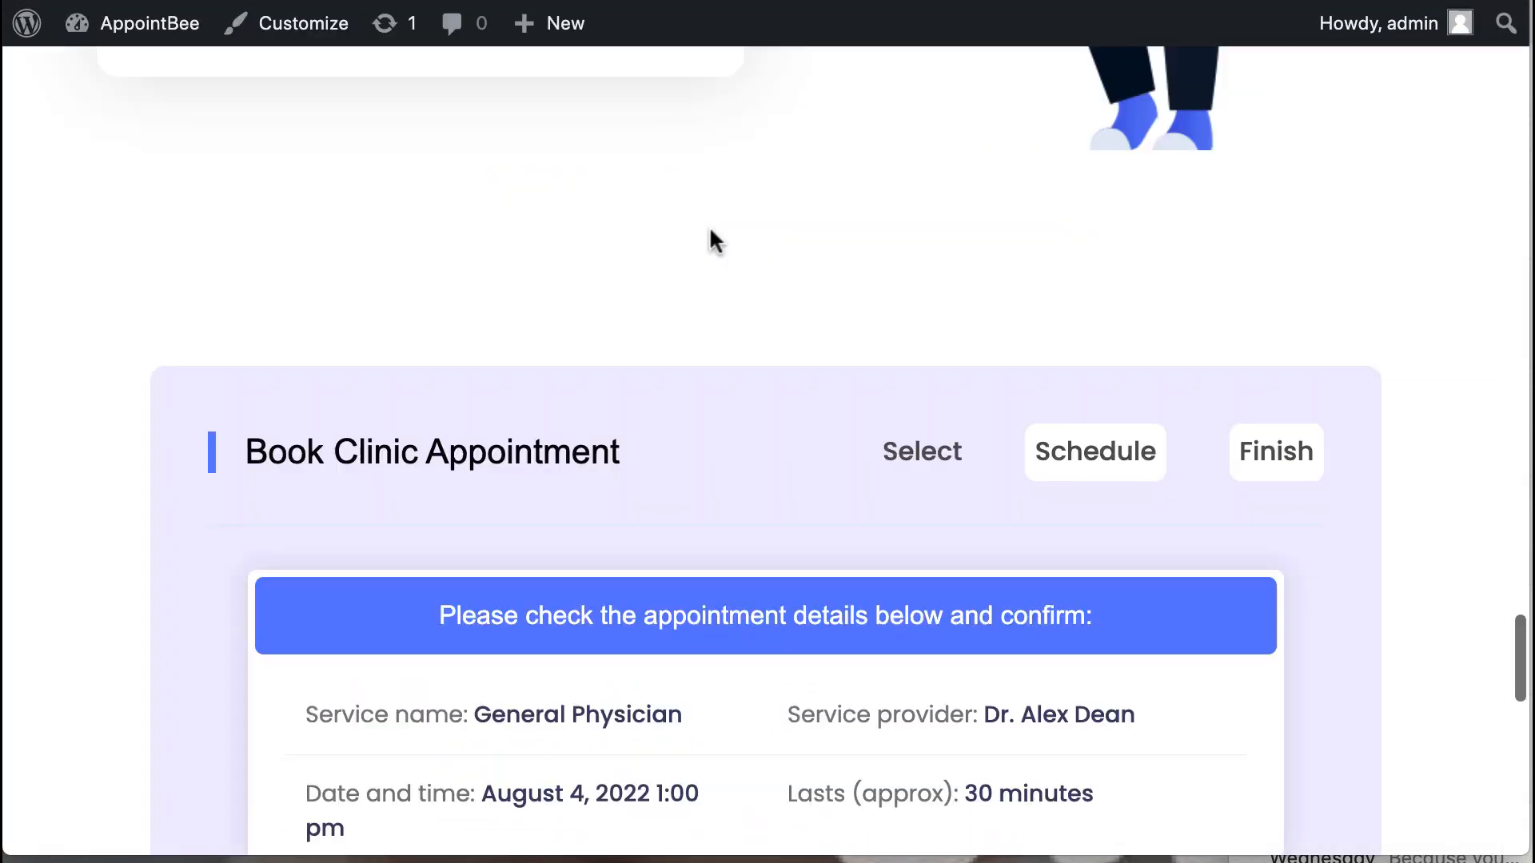
Examine the styling of the Book Clinic Appointment form on the website, from its heading to the confirmation buttons
{"action": "scroll", "coordinate": [709, 240], "scroll_direction": "down", "scroll_amount": 1}
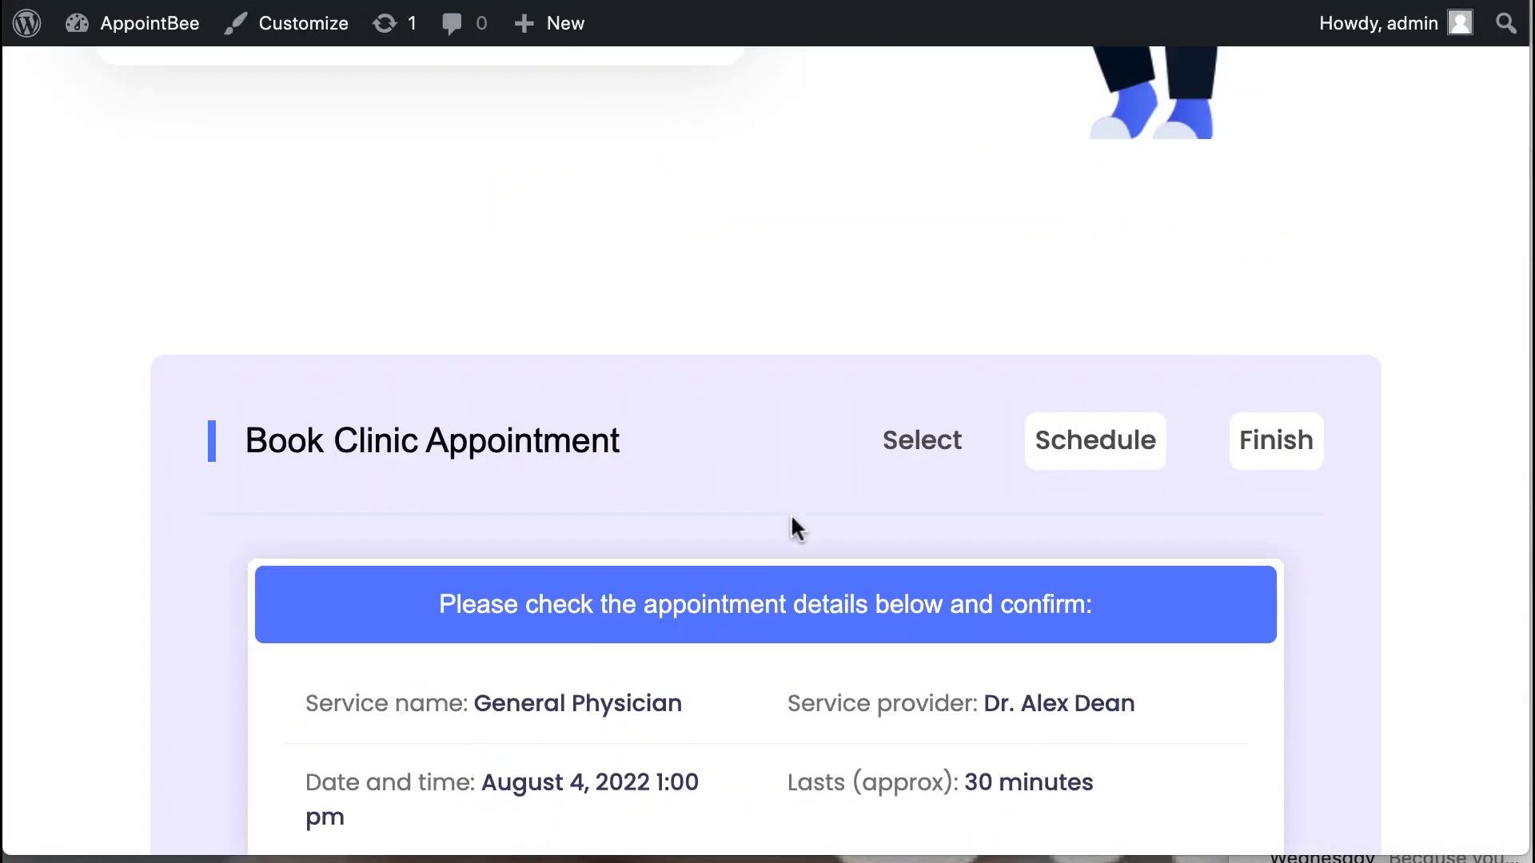
{"action": "scroll", "coordinate": [790, 514], "scroll_direction": "down", "scroll_amount": 1}
{"action": "scroll", "coordinate": [644, 492], "scroll_direction": "down", "scroll_amount": 8}
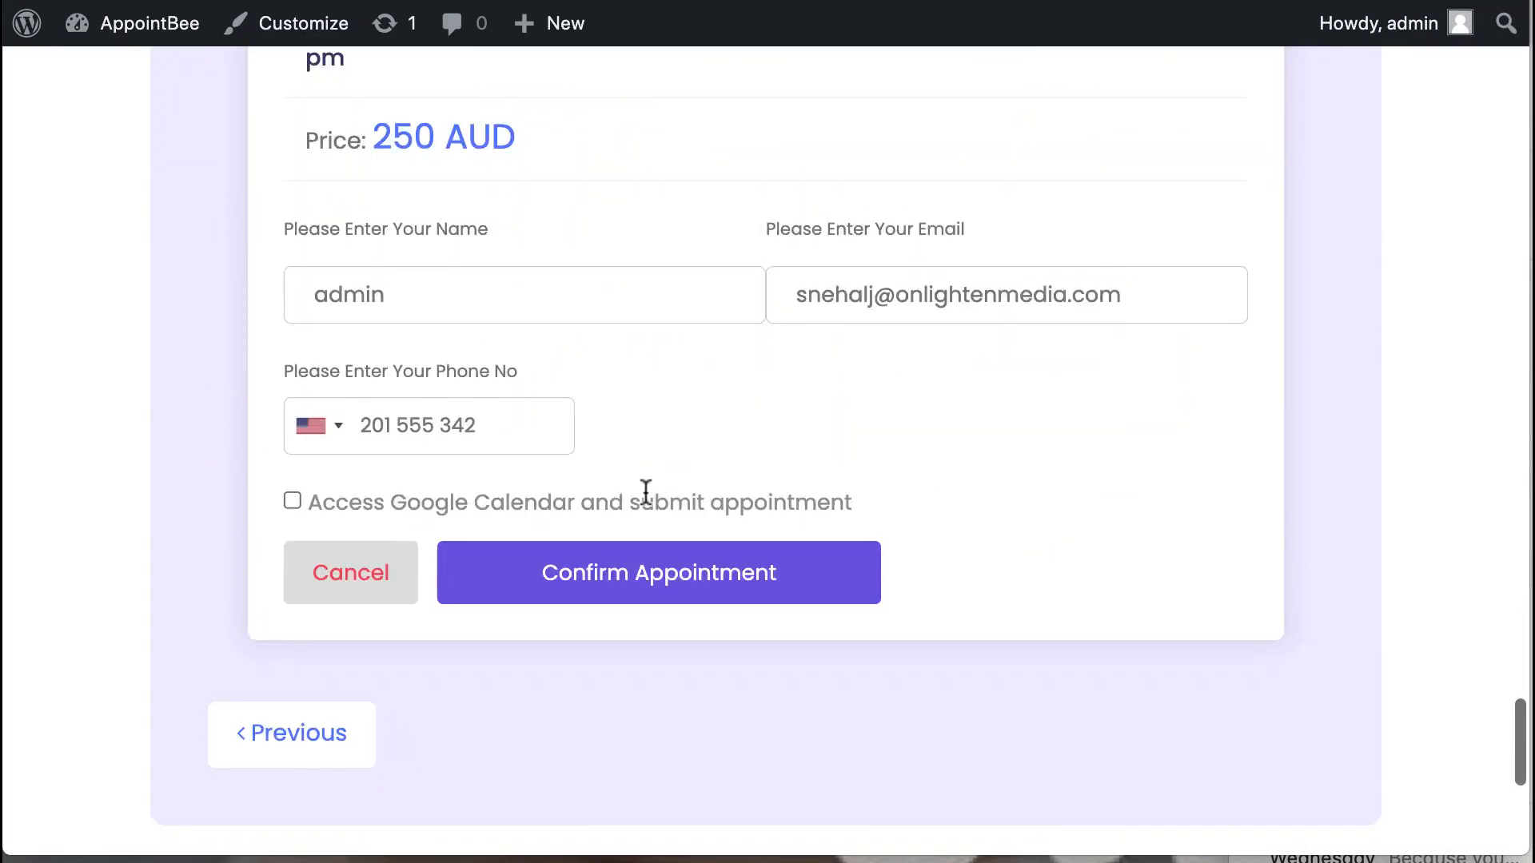
{"action": "scroll", "coordinate": [644, 492], "scroll_direction": "up", "scroll_amount": 16}
{"action": "scroll", "coordinate": [645, 492], "scroll_direction": "down", "scroll_amount": 8}
{"action": "scroll", "coordinate": [644, 492], "scroll_direction": "down", "scroll_amount": 6}
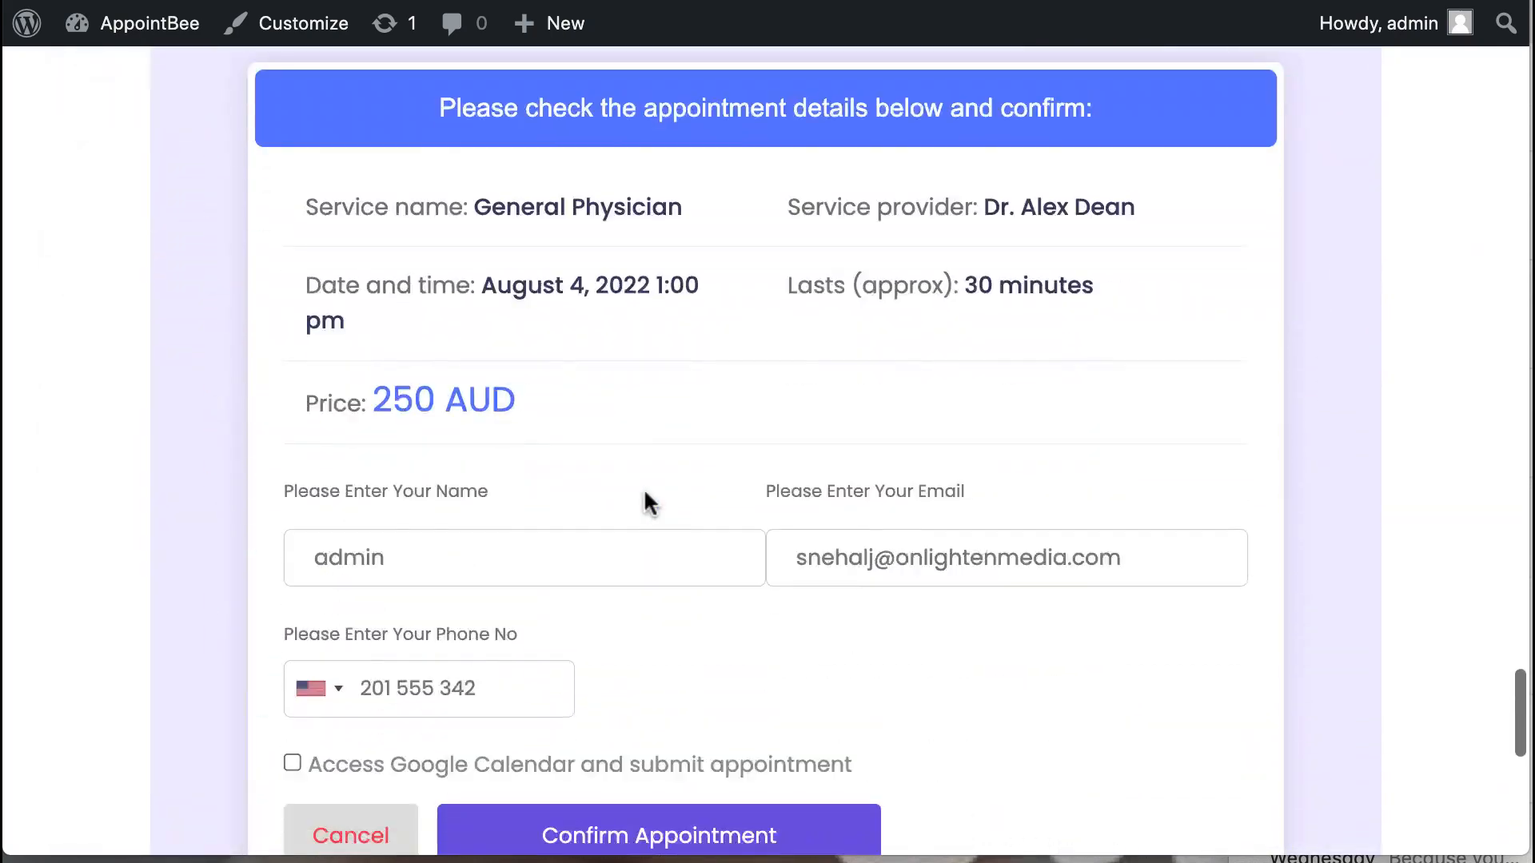
{"action": "scroll", "coordinate": [644, 504], "scroll_direction": "up", "scroll_amount": 3}
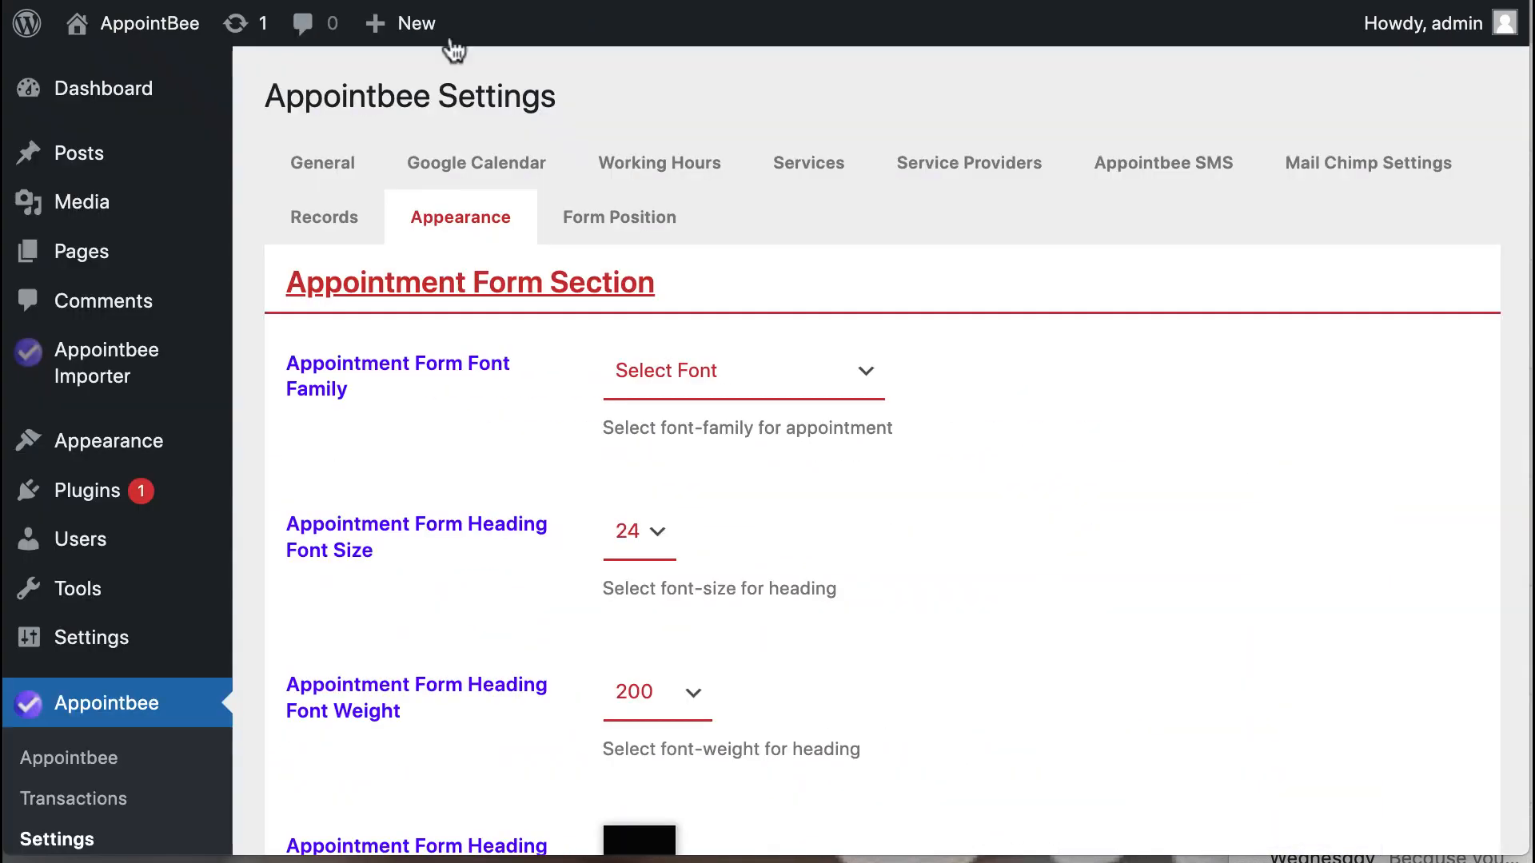
Return to Appointbee Settings, recheck the Appearance options, and open the Form Position section to examine the available form layouts
{"action": "scroll", "coordinate": [1032, 496], "scroll_direction": "down", "scroll_amount": 15}
{"action": "scroll", "coordinate": [1033, 491], "scroll_direction": "down", "scroll_amount": 20}
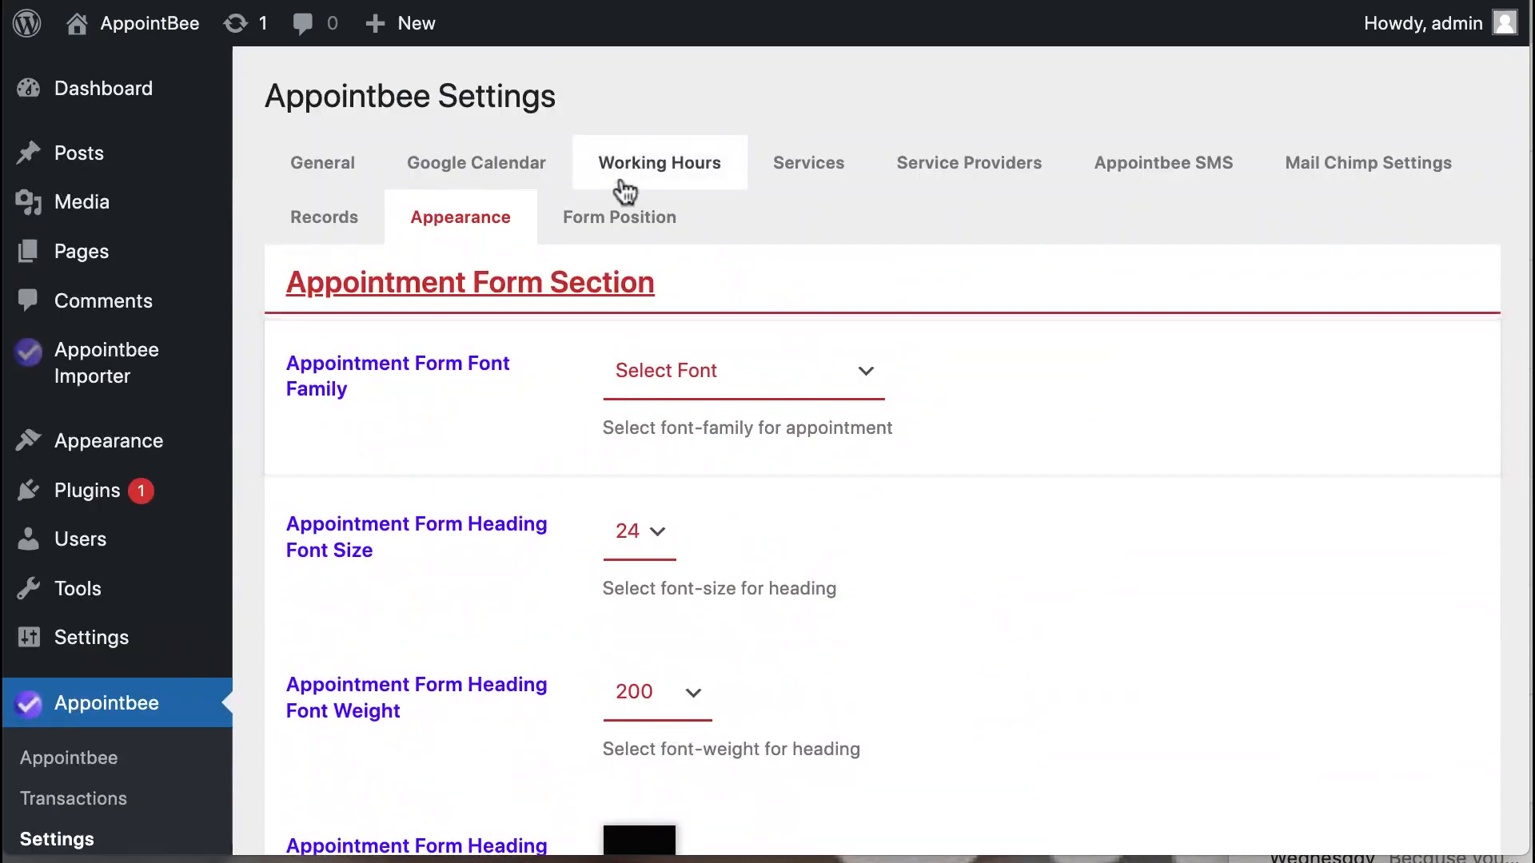
{"action": "left_click", "coordinate": [618, 211]}
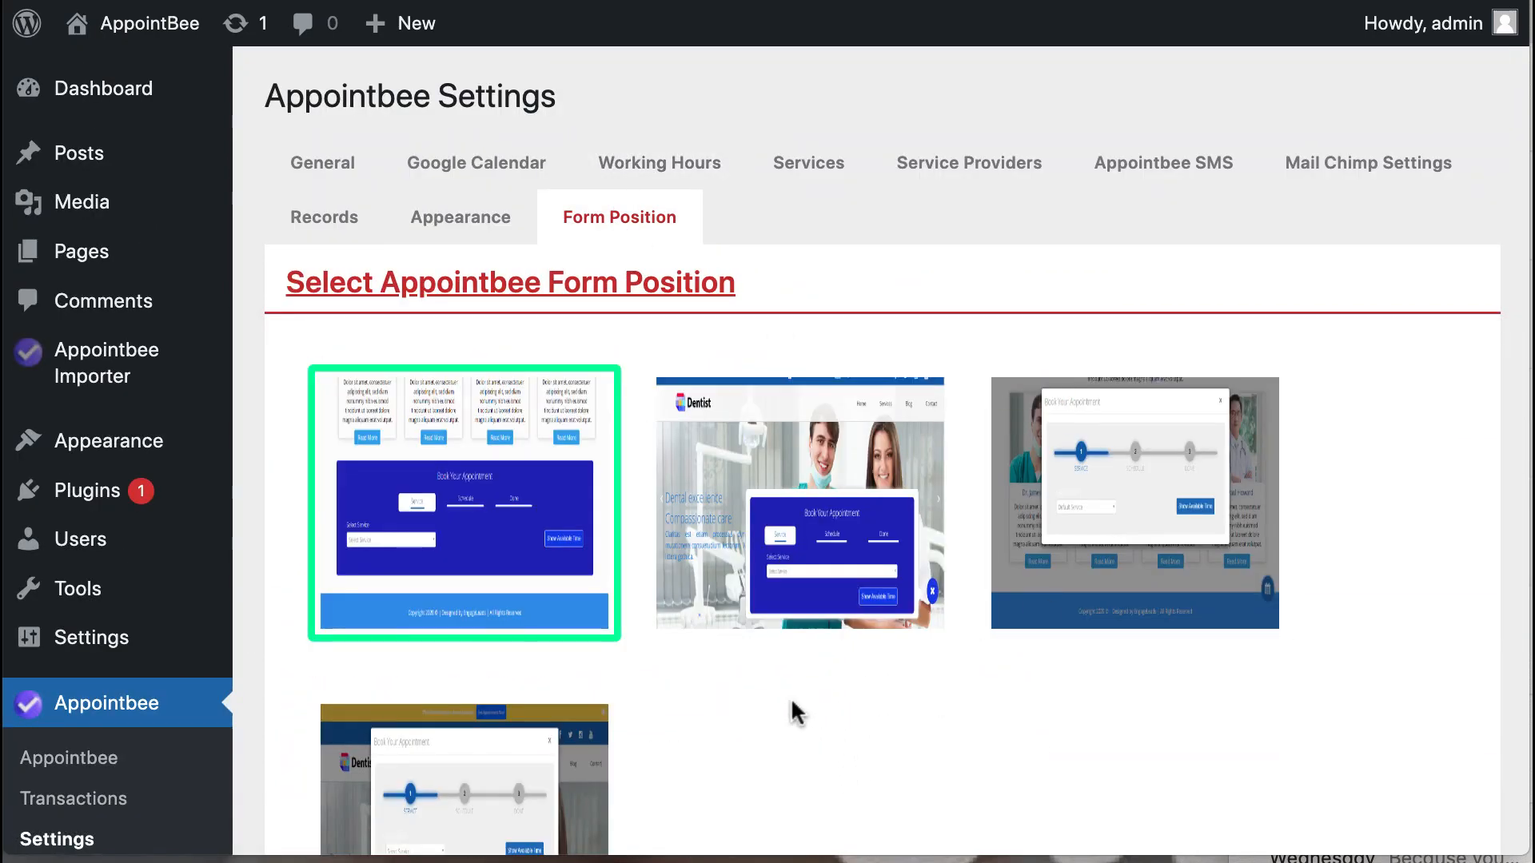
{"action": "scroll", "coordinate": [791, 702], "scroll_direction": "down", "scroll_amount": 5}
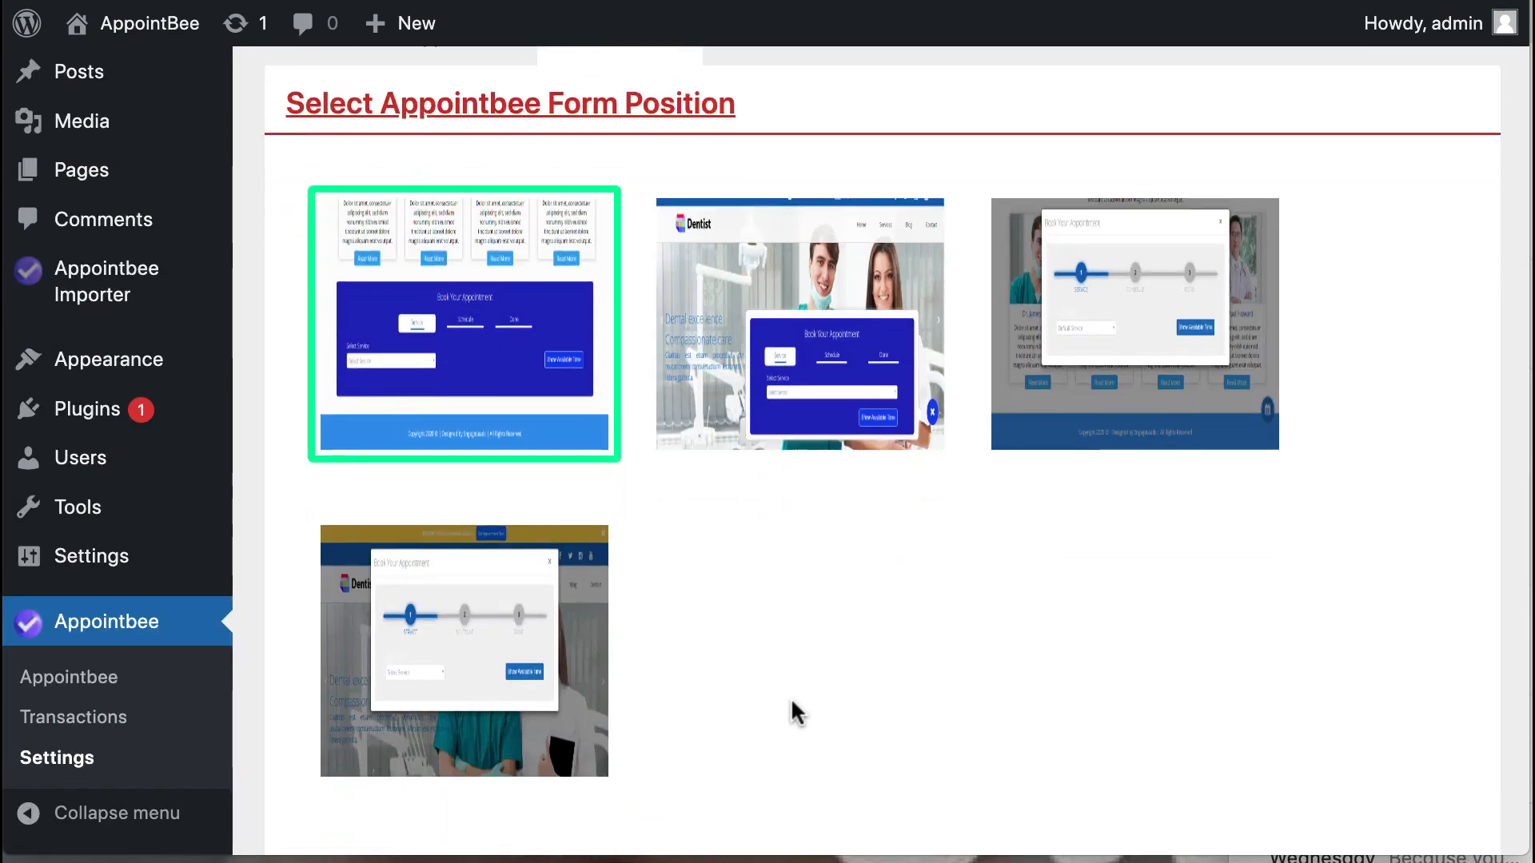
{"action": "scroll", "coordinate": [792, 702], "scroll_direction": "up", "scroll_amount": 3}
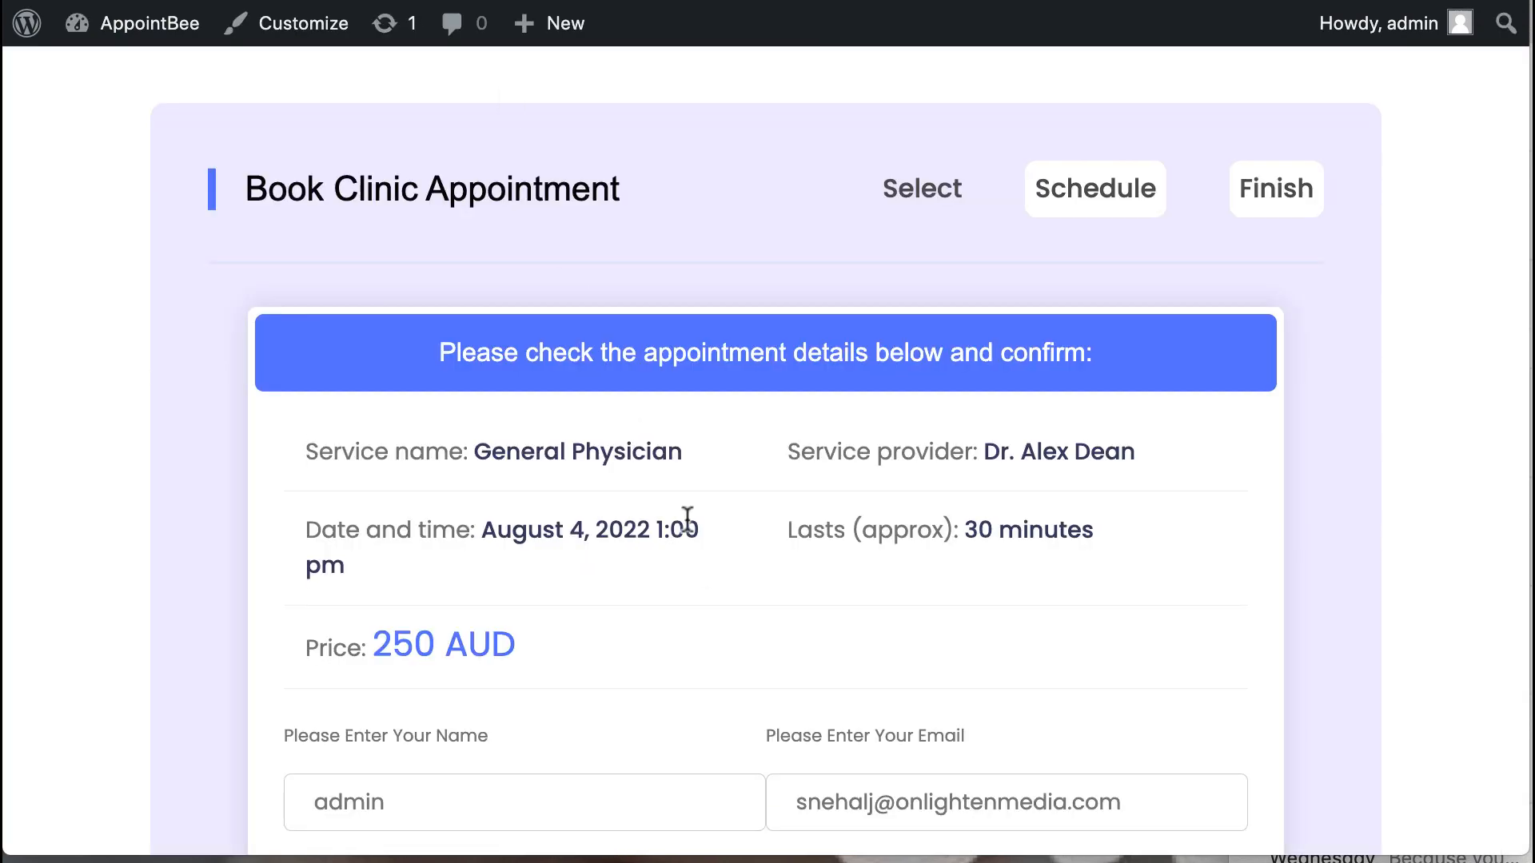
Examine how the Book Clinic Appointment form is embedded in the website page as the first form position
{"action": "scroll", "coordinate": [613, 489], "scroll_direction": "up", "scroll_amount": 2}
{"action": "scroll", "coordinate": [613, 489], "scroll_direction": "down", "scroll_amount": 7}
{"action": "scroll", "coordinate": [613, 489], "scroll_direction": "up", "scroll_amount": 5}
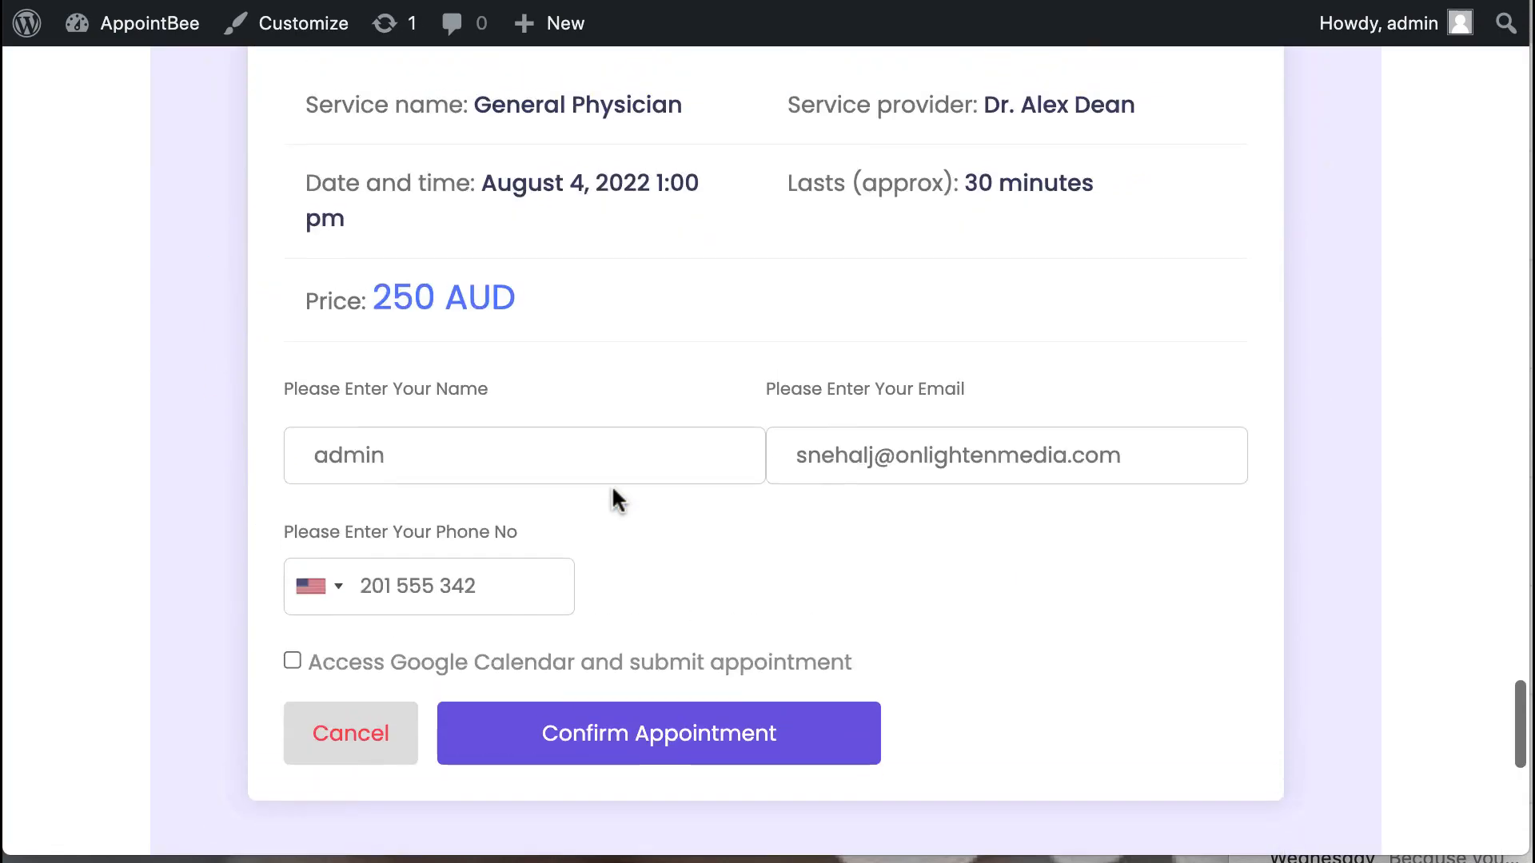
{"action": "scroll", "coordinate": [612, 489], "scroll_direction": "down", "scroll_amount": 3}
{"action": "scroll", "coordinate": [612, 489], "scroll_direction": "up", "scroll_amount": 1}
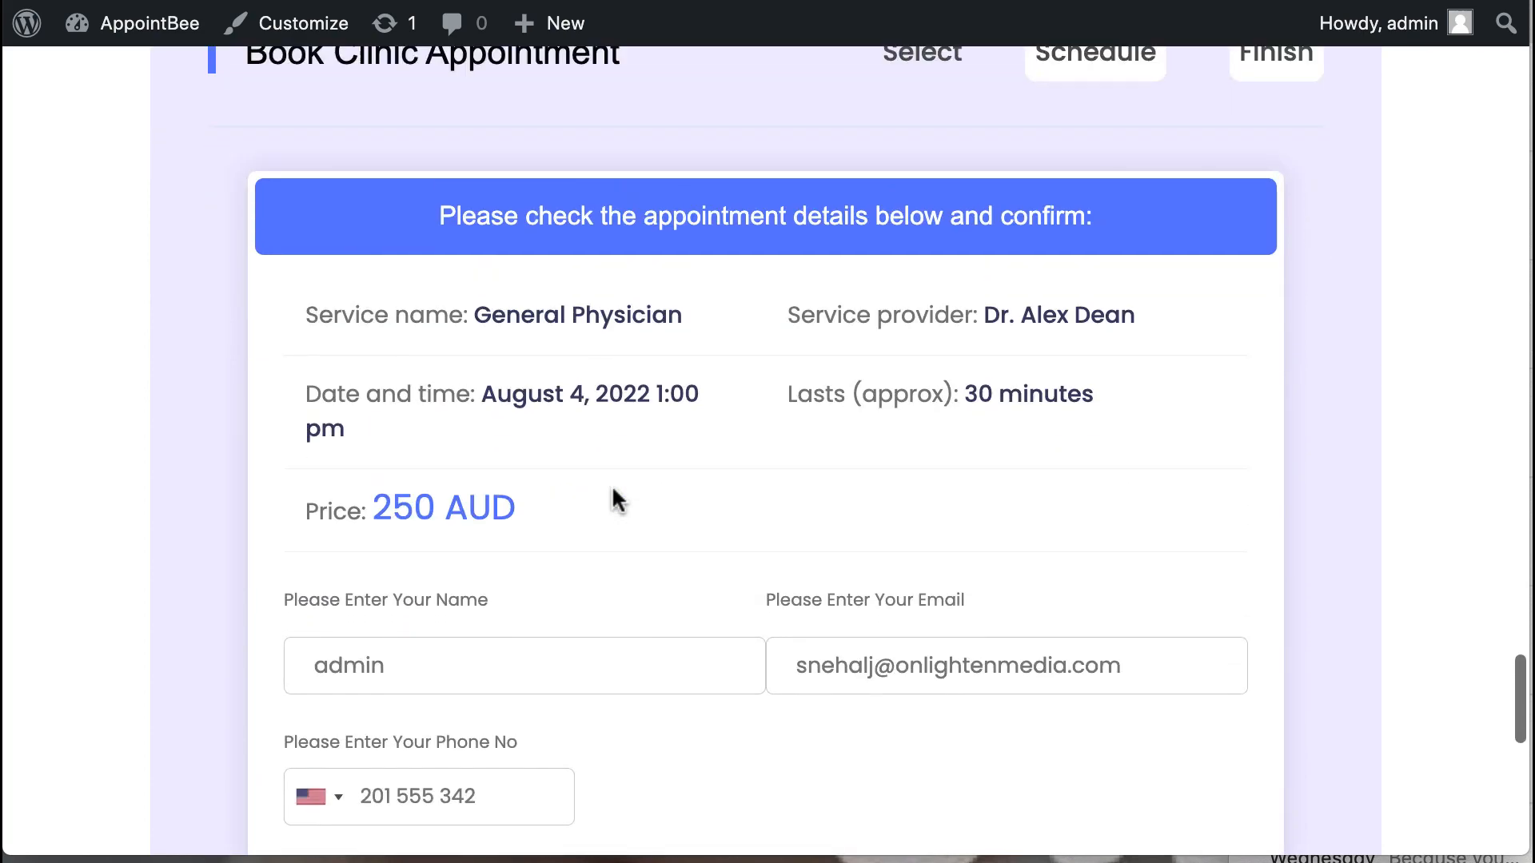
{"action": "scroll", "coordinate": [613, 490], "scroll_direction": "up", "scroll_amount": 2}
{"action": "scroll", "coordinate": [611, 484], "scroll_direction": "down", "scroll_amount": 1}
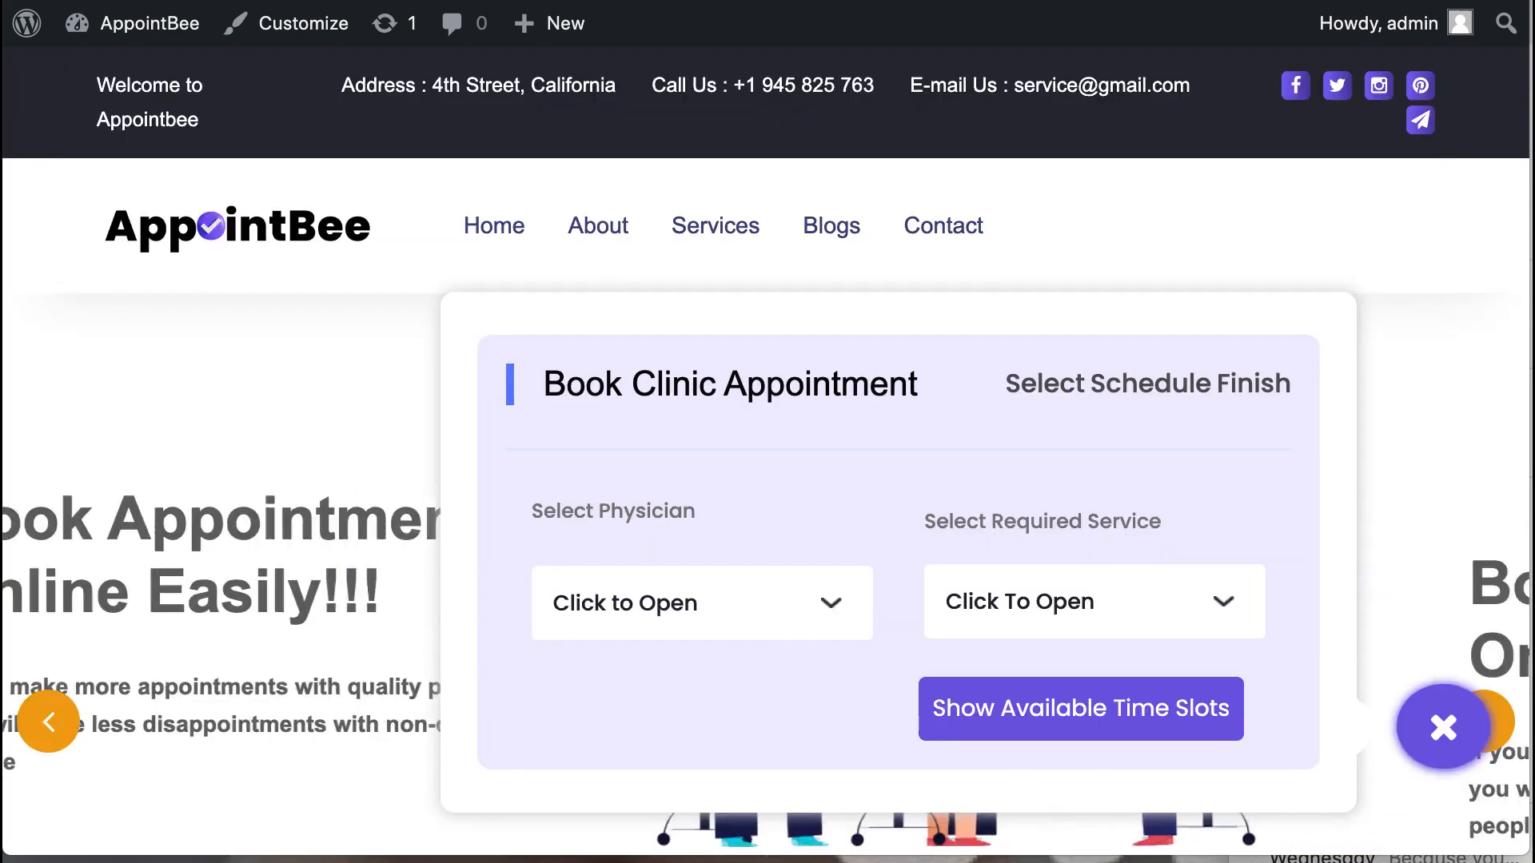
Close and reopen the floating booking form, and open and close the booking popup from the discount banner
{"action": "left_click", "coordinate": [1449, 726]}
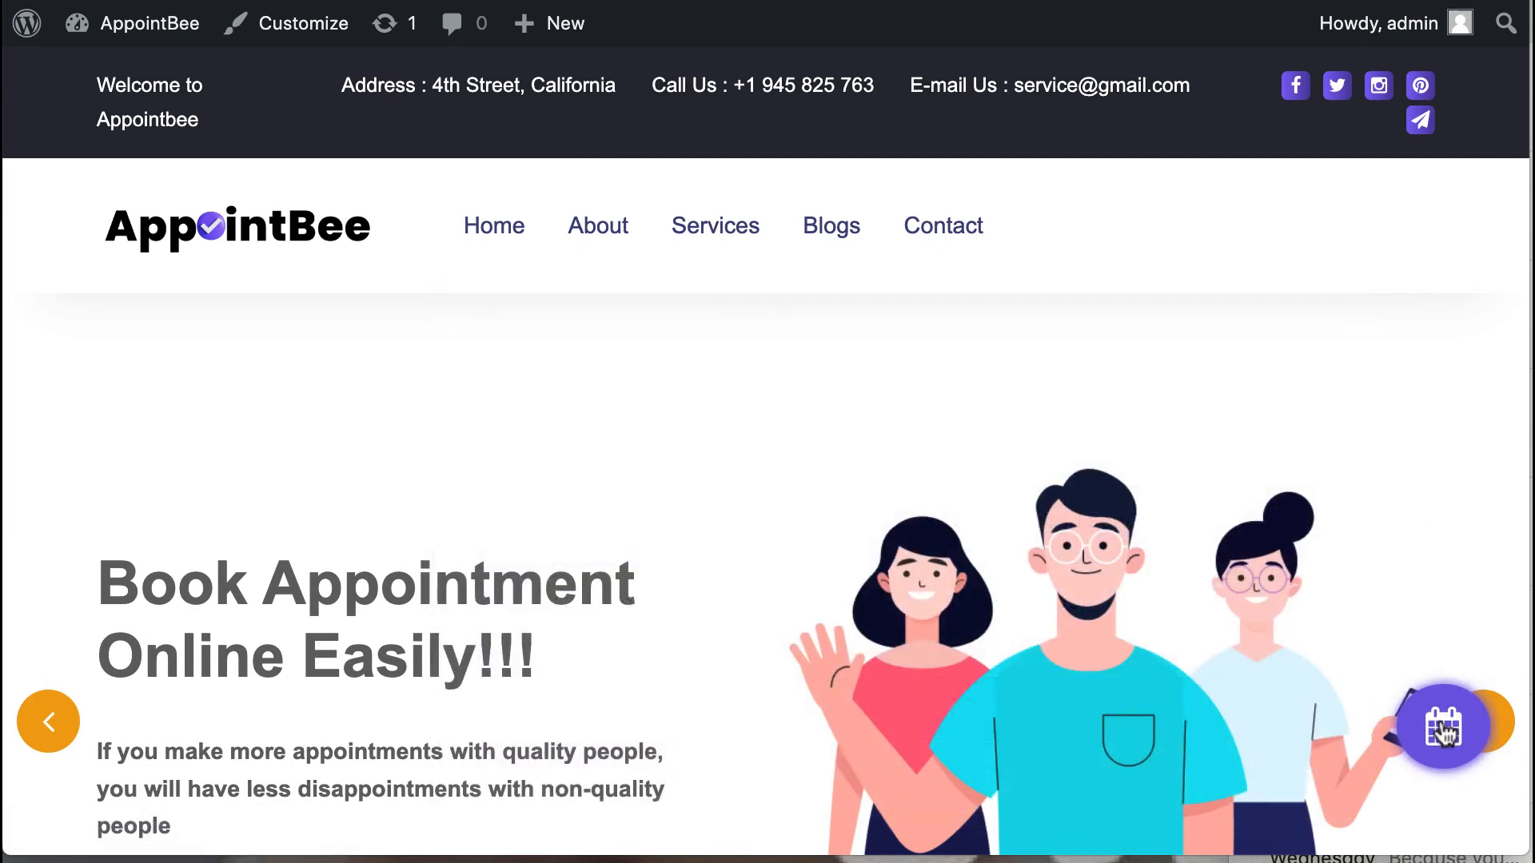
{"action": "left_click", "coordinate": [1445, 733]}
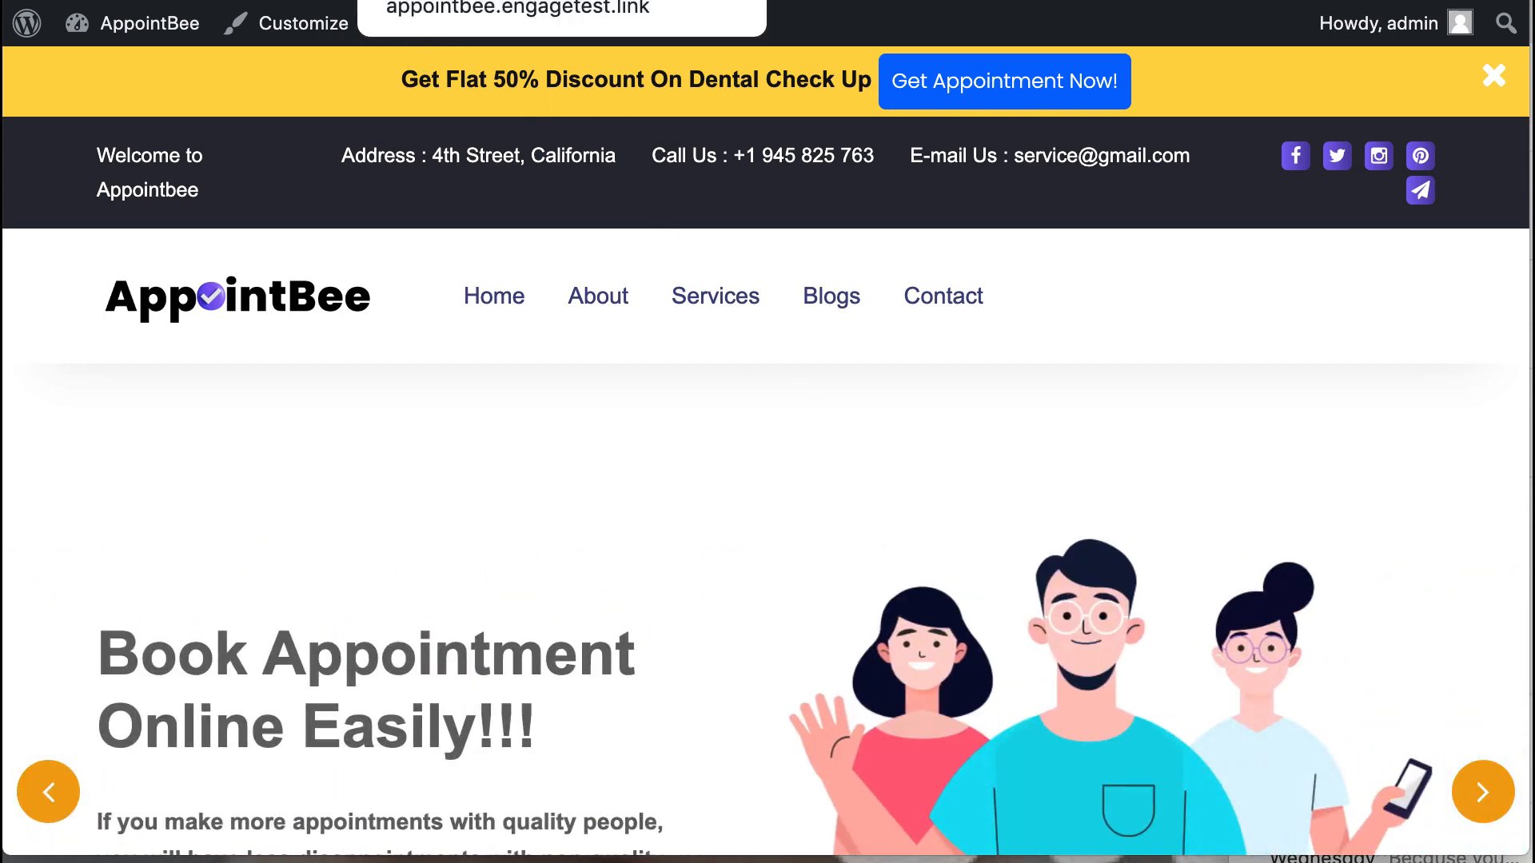
{"action": "left_click", "coordinate": [972, 95]}
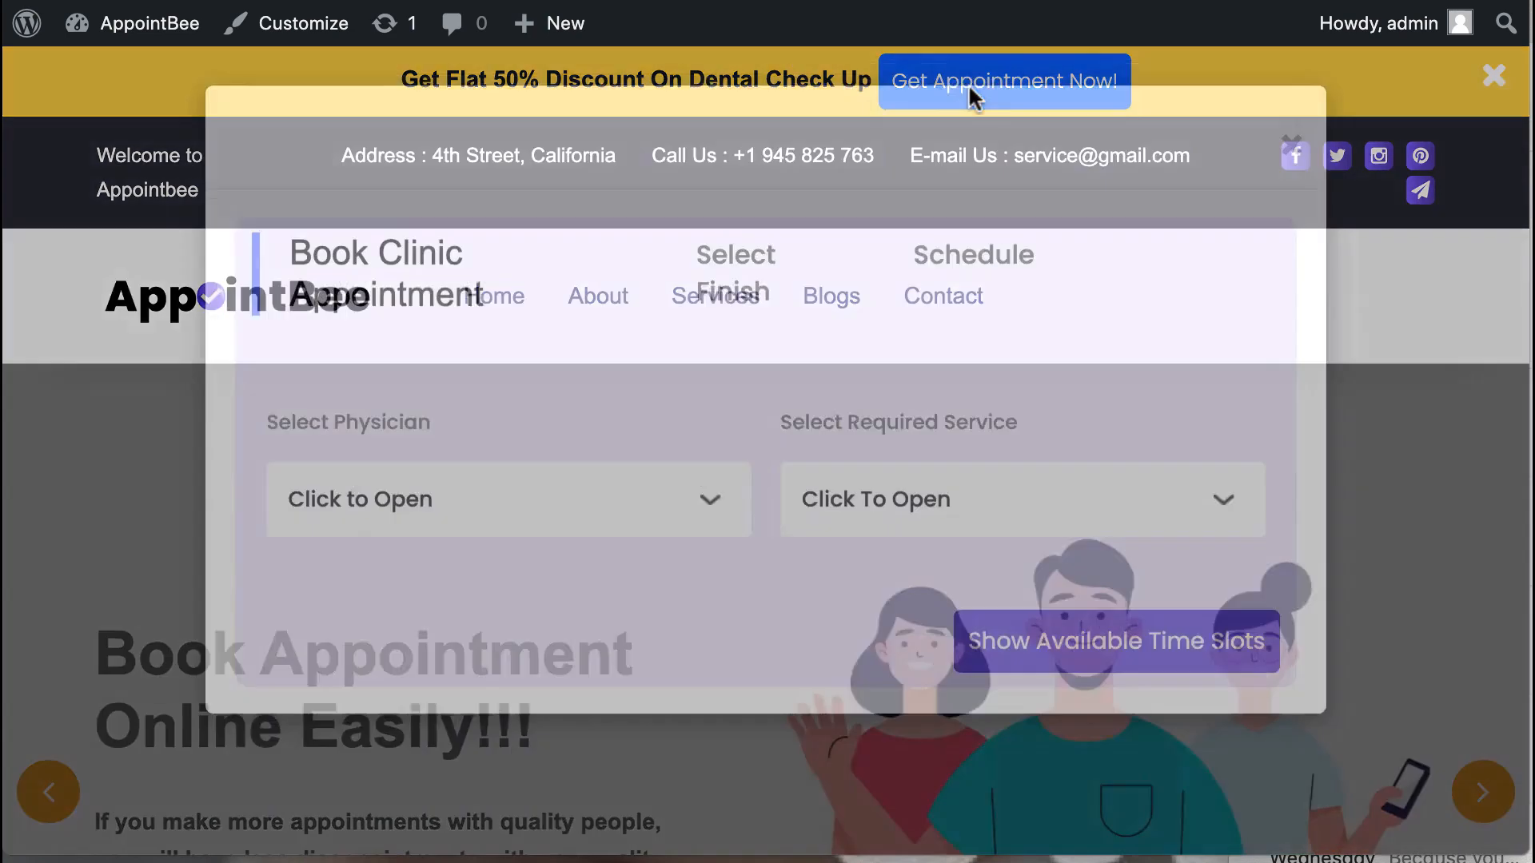
{"action": "left_click", "coordinate": [1290, 184]}
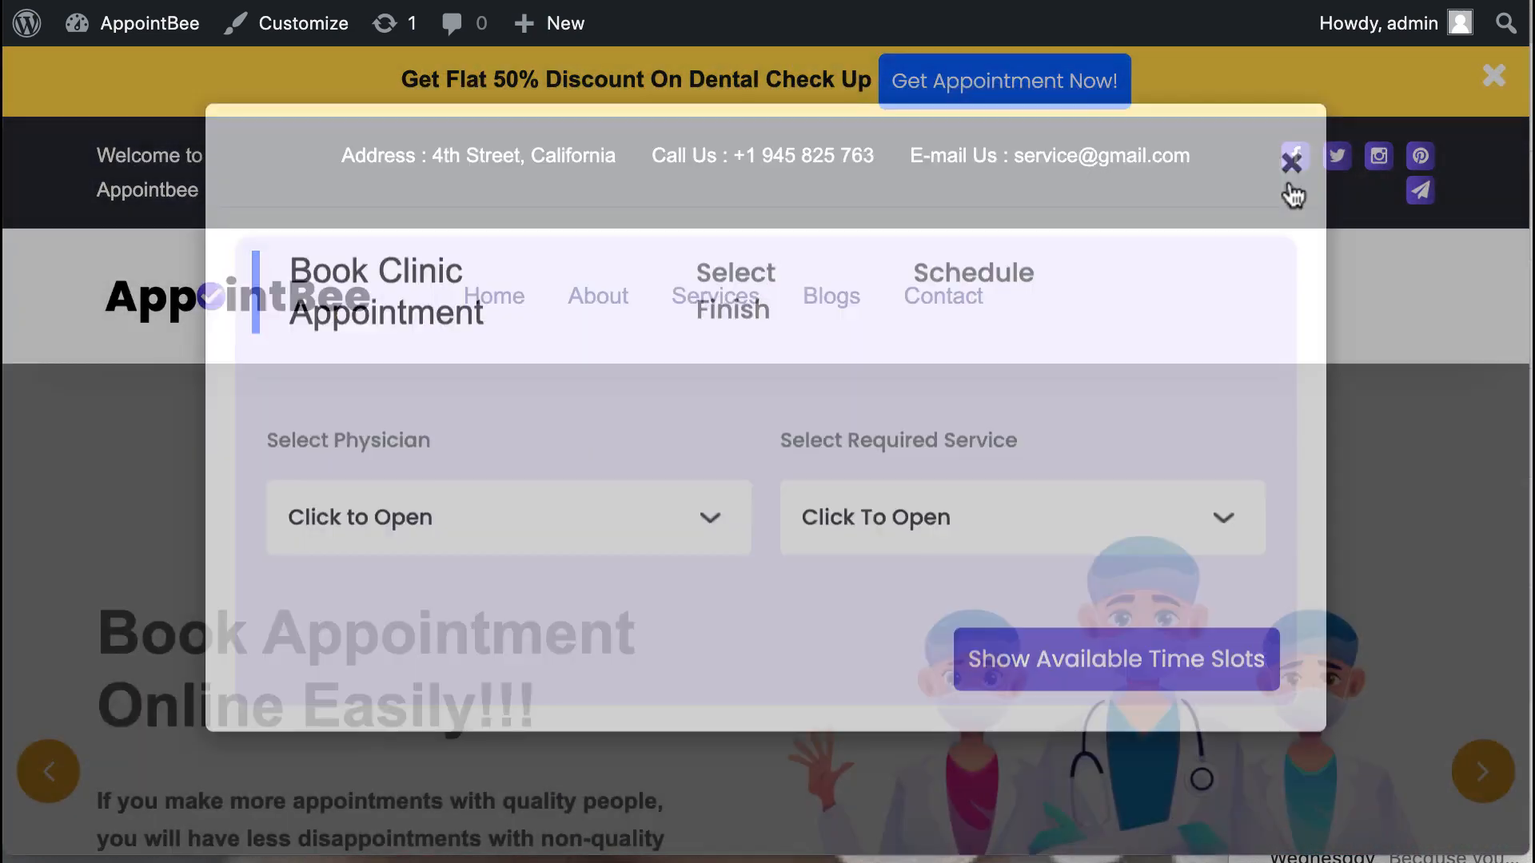
Open the floating booking form on the website, and return to Appointbee's Form Position settings to examine the available layouts
{"action": "left_click", "coordinate": [1449, 729]}
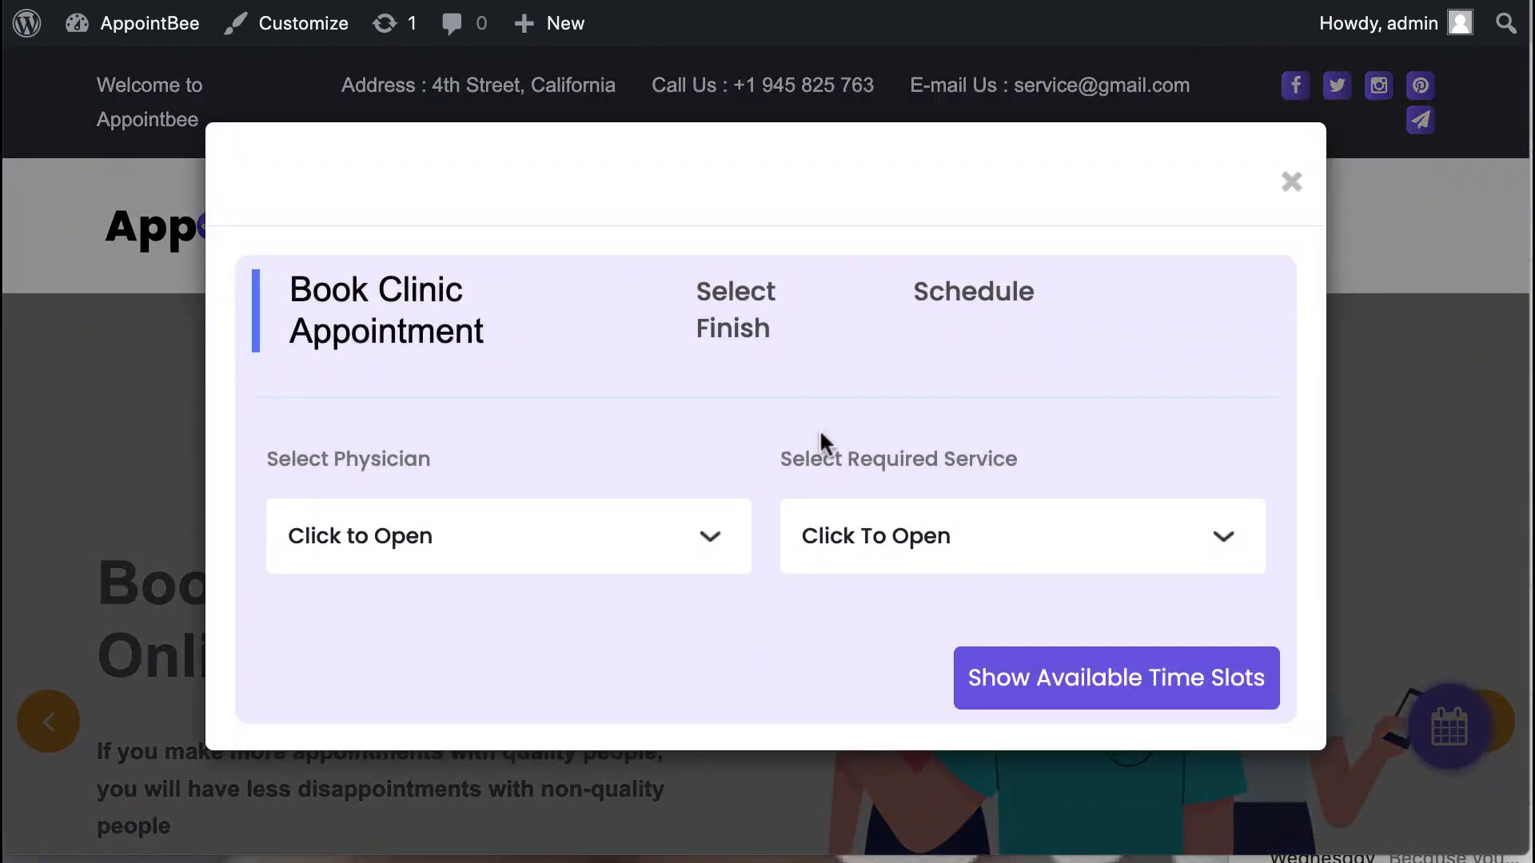
{"action": "left_click", "coordinate": [240, 1]}
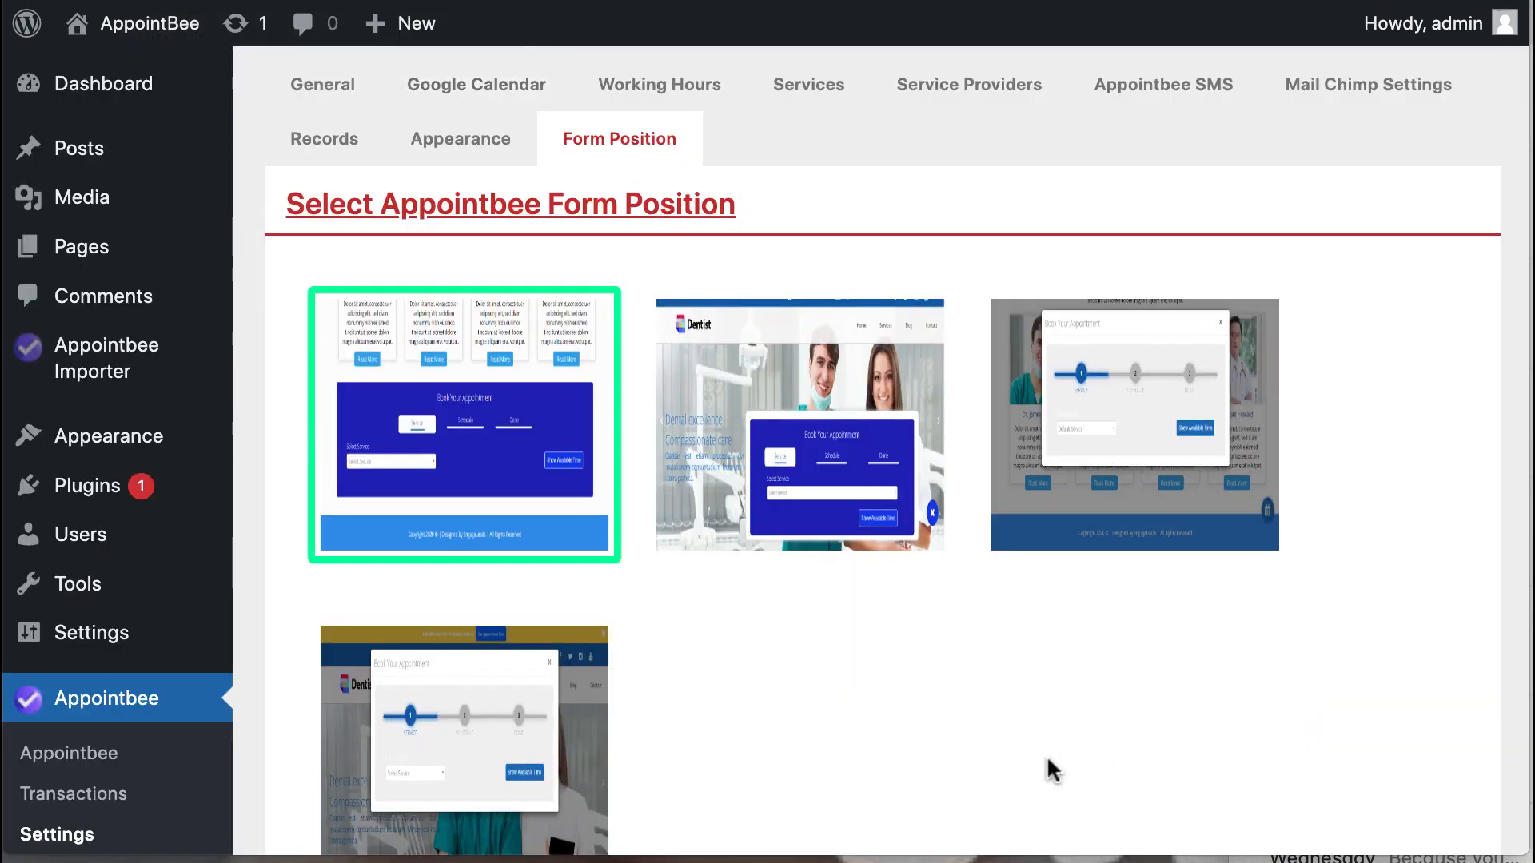
{"action": "scroll", "coordinate": [834, 689], "scroll_direction": "down", "scroll_amount": 1}
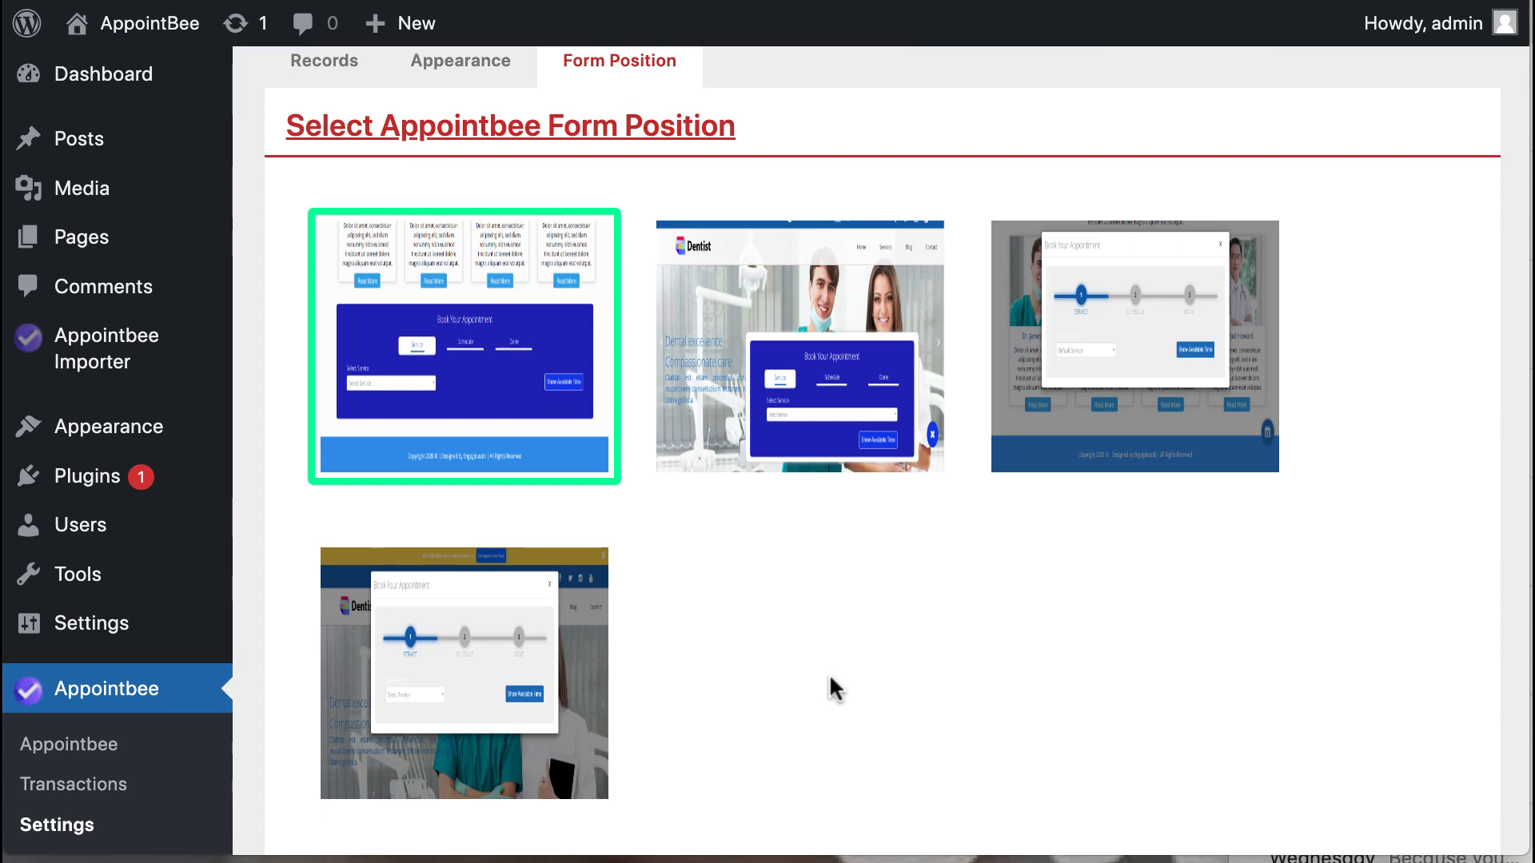
{"action": "scroll", "coordinate": [835, 689], "scroll_direction": "down", "scroll_amount": 1}
Open the Appointbee active appointments list and examine the bulk status change and sorting options
{"action": "left_click", "coordinate": [69, 679]}
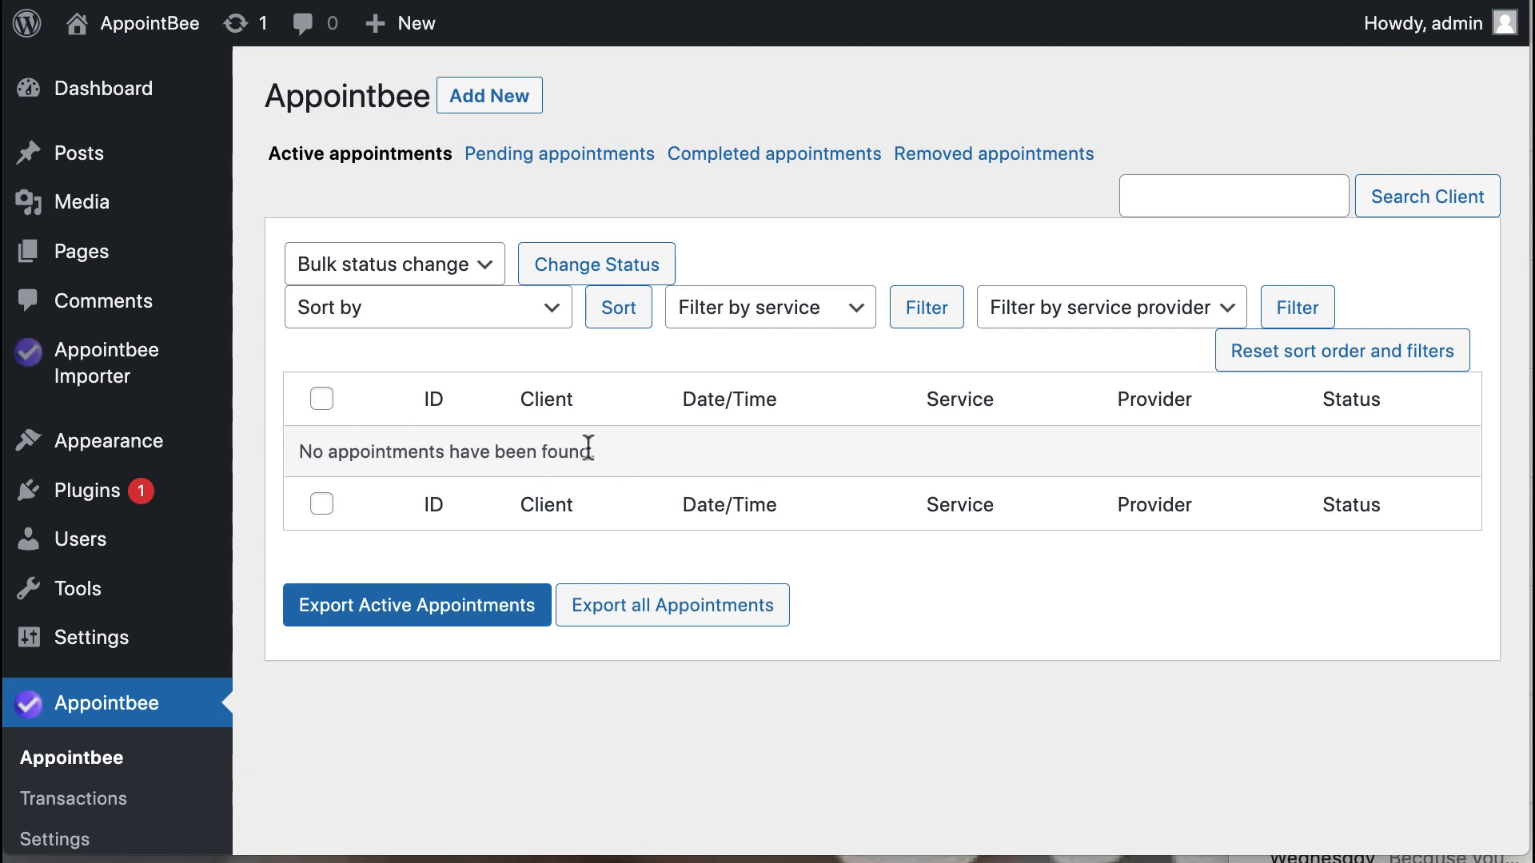
{"action": "left_click", "coordinate": [477, 265]}
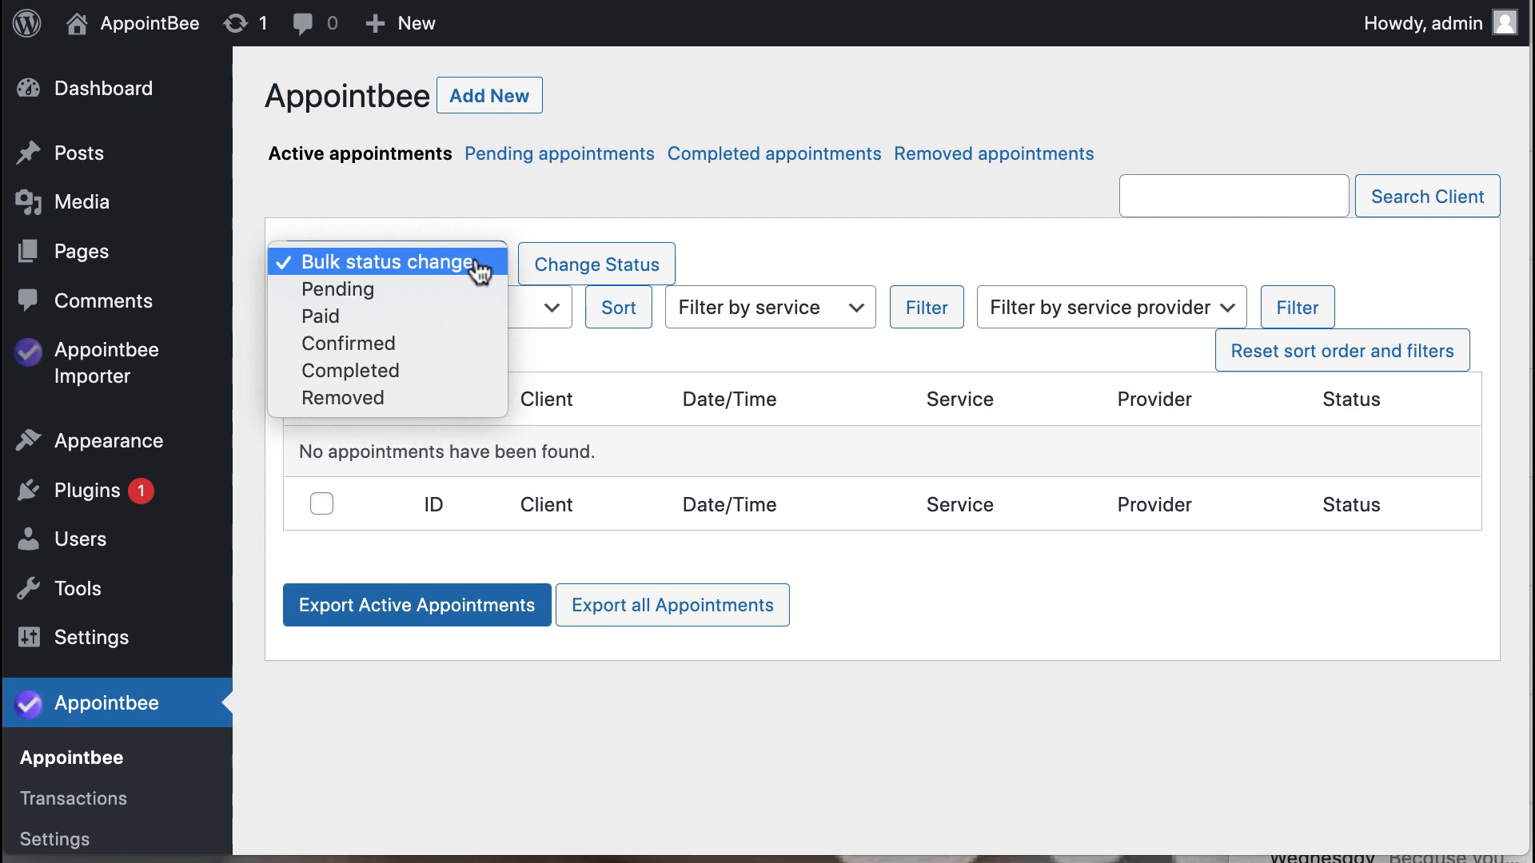
{"action": "left_click", "coordinate": [827, 244]}
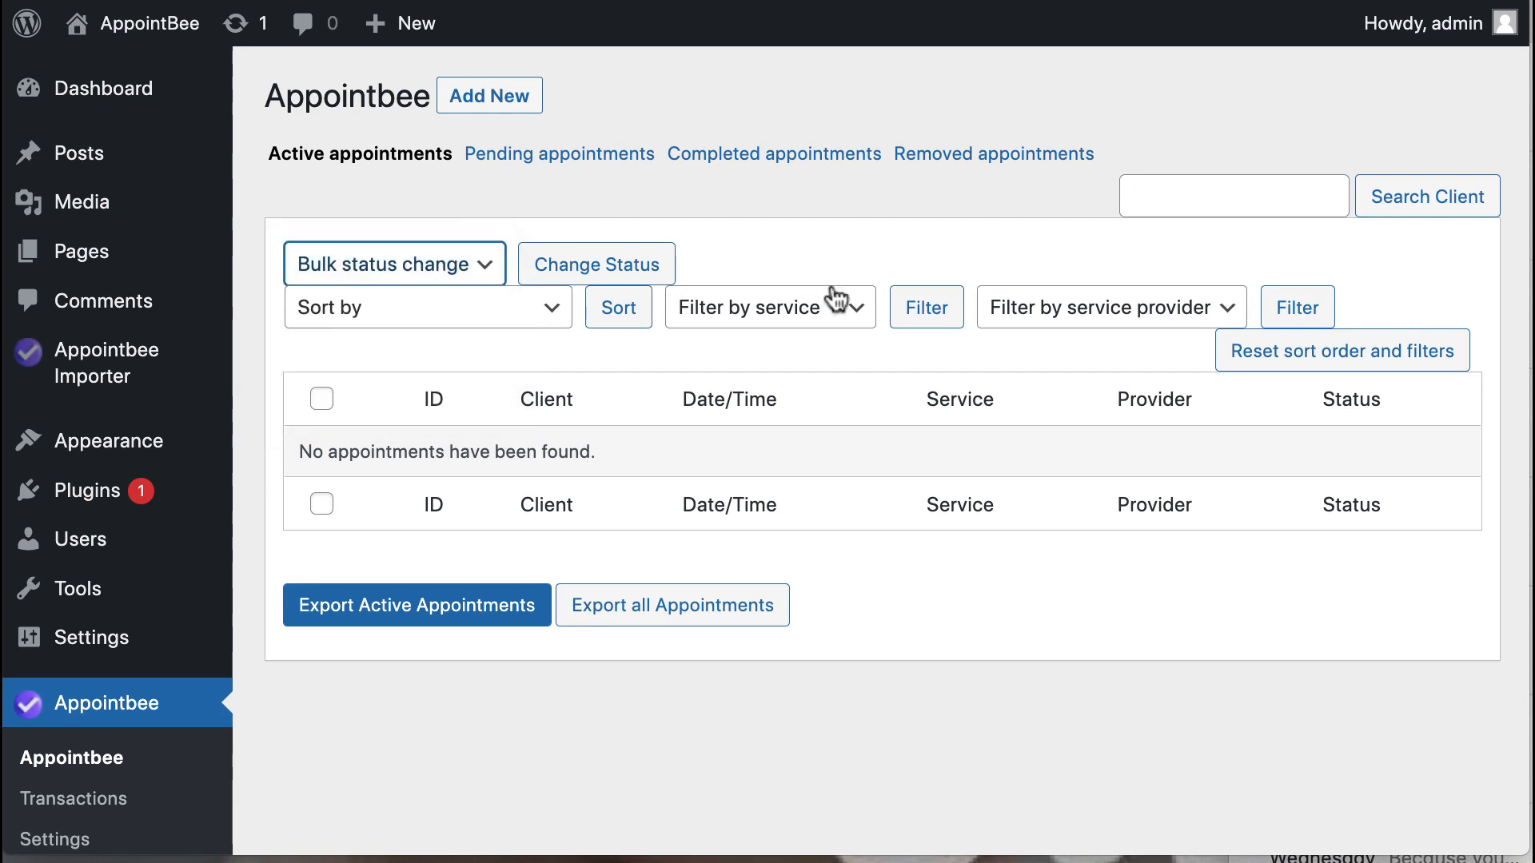
{"action": "left_click", "coordinate": [447, 308]}
{"action": "left_click", "coordinate": [761, 328]}
Examine the service and service provider filter options and the client search field for the active appointments
{"action": "left_click", "coordinate": [776, 322]}
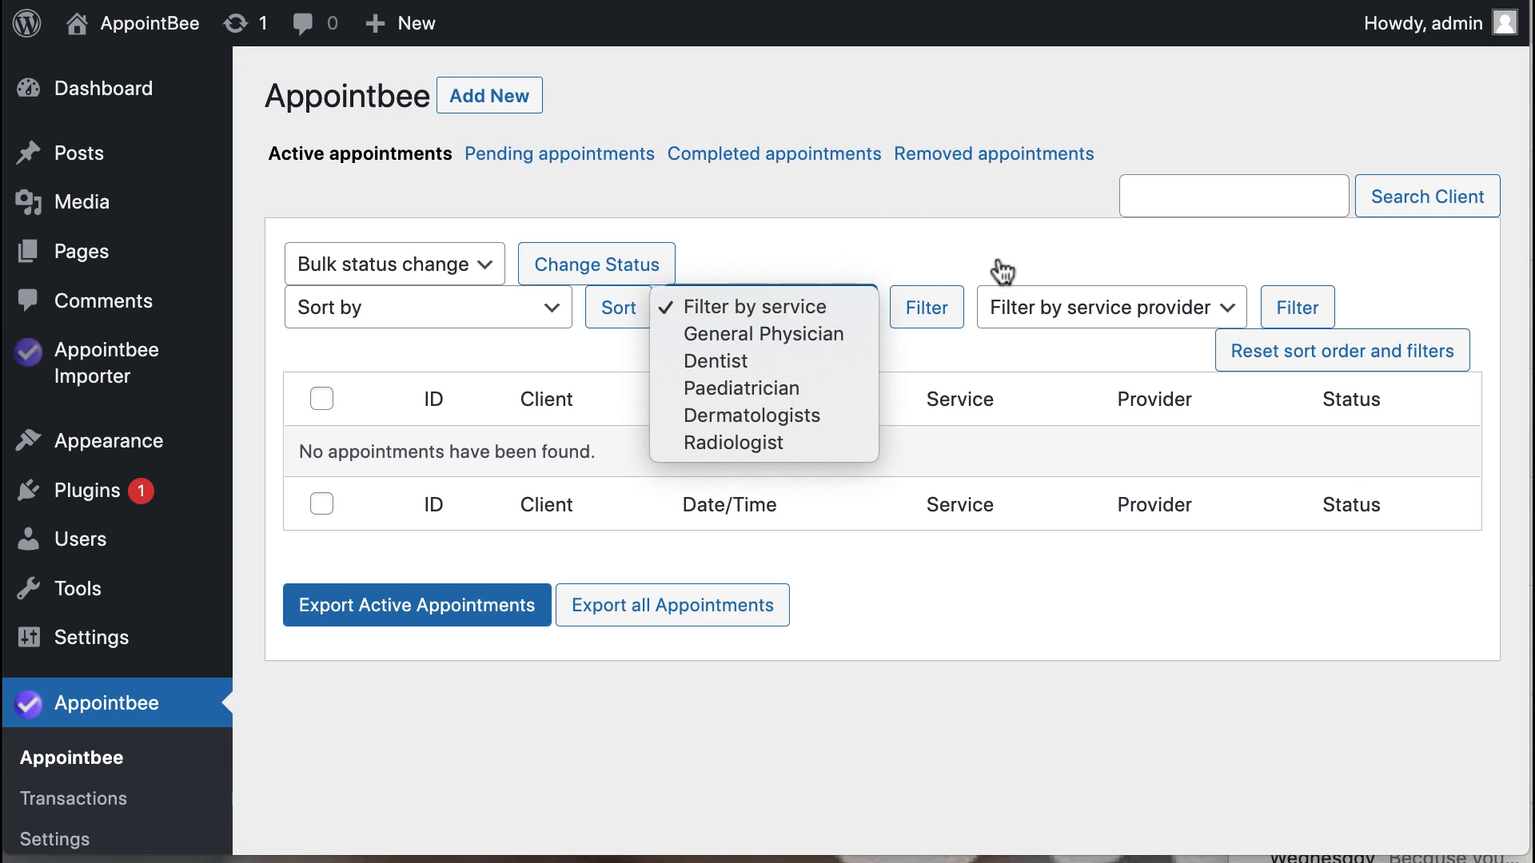
{"action": "left_click", "coordinate": [1174, 320]}
{"action": "left_click", "coordinate": [1173, 324]}
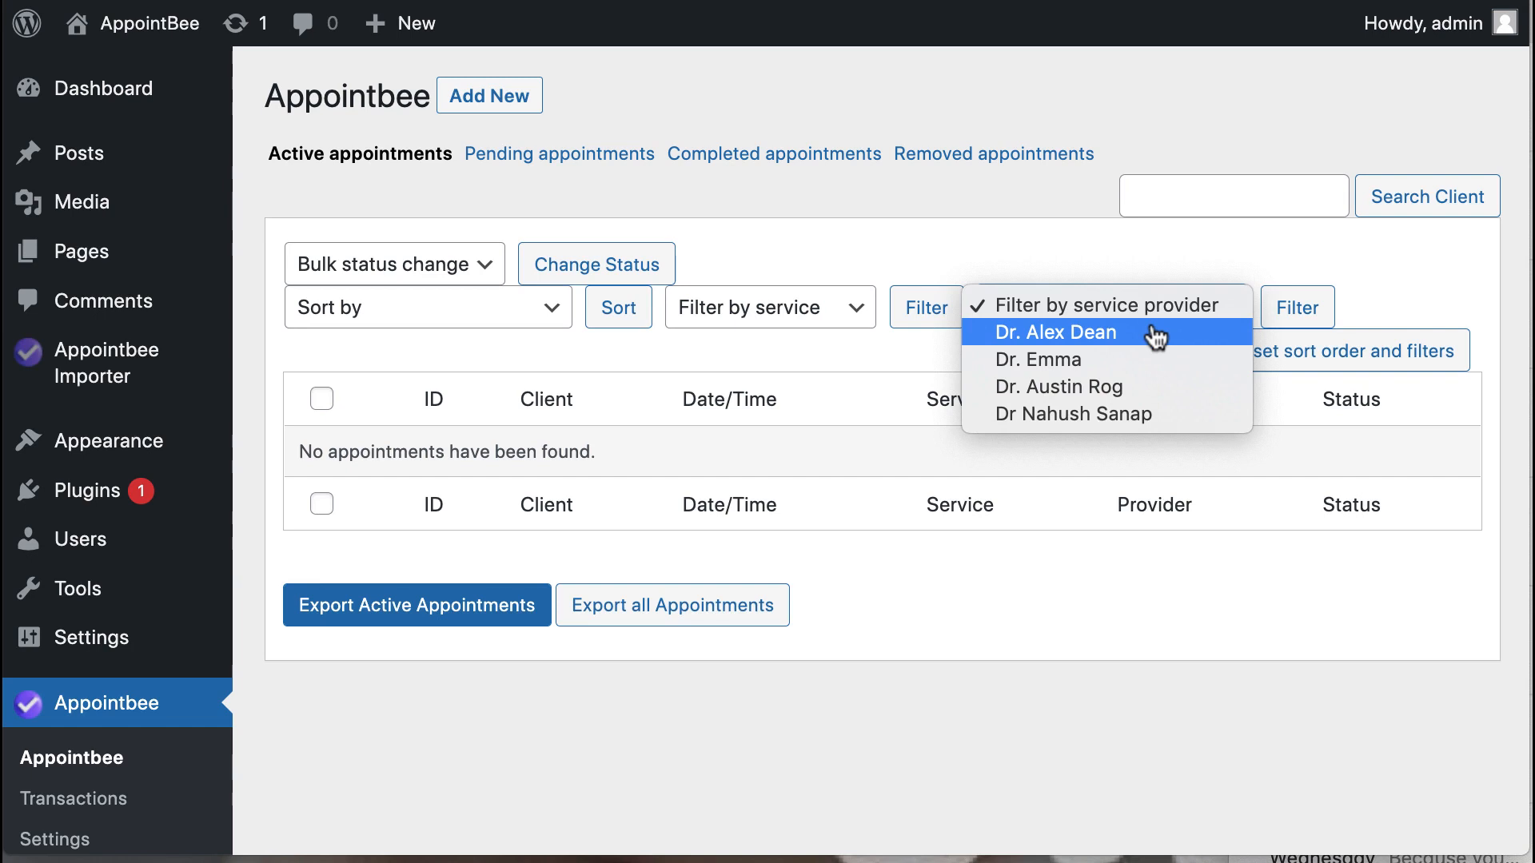
{"action": "left_click", "coordinate": [1232, 182]}
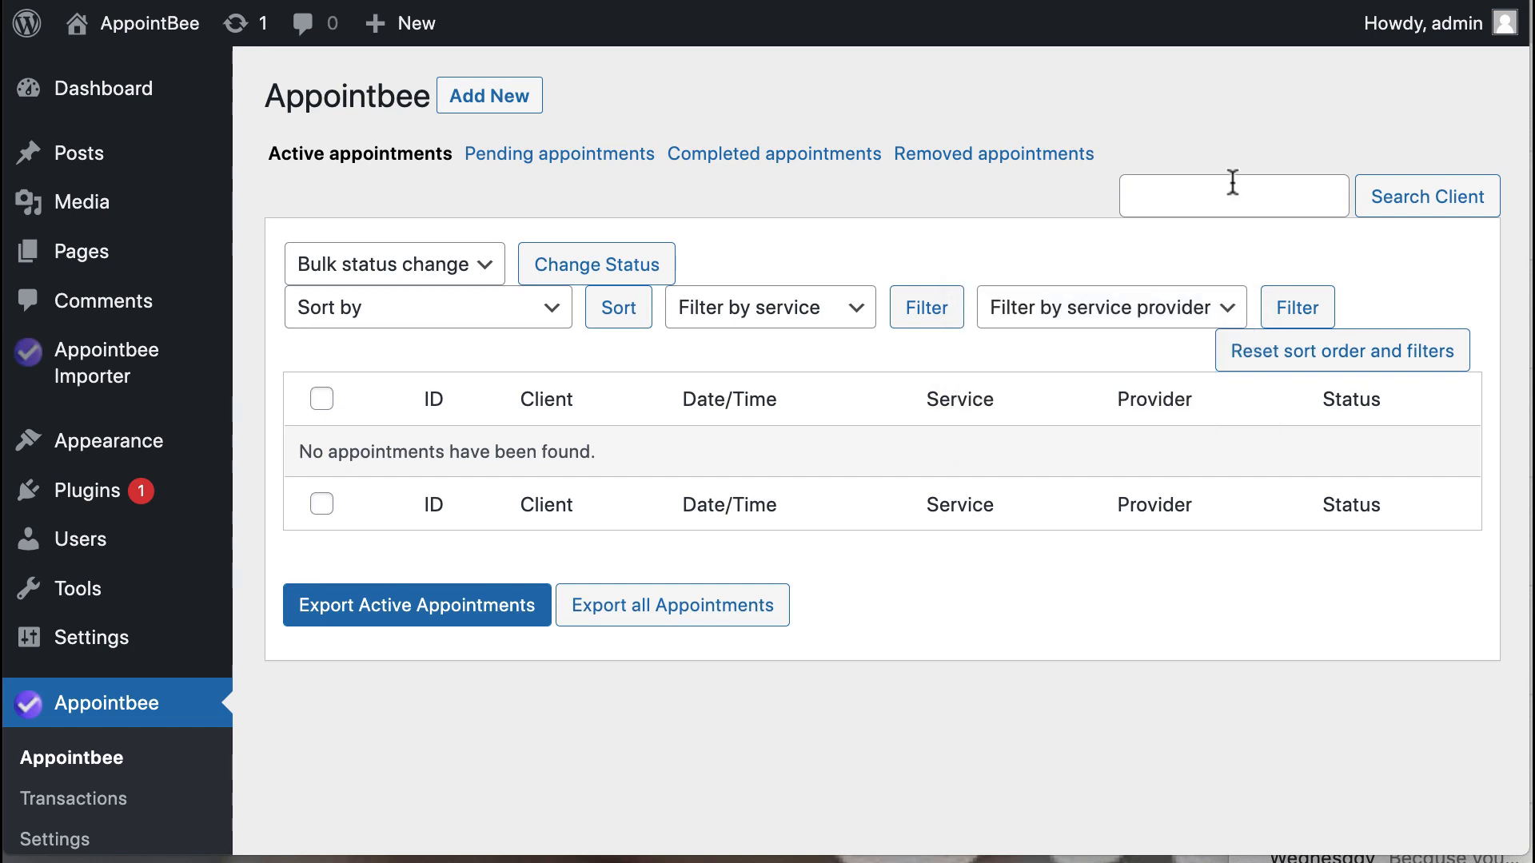
{"action": "left_click", "coordinate": [1233, 183]}
View the pending and completed appointments lists, and open Appointbee's Transactions page
{"action": "left_click", "coordinate": [566, 160]}
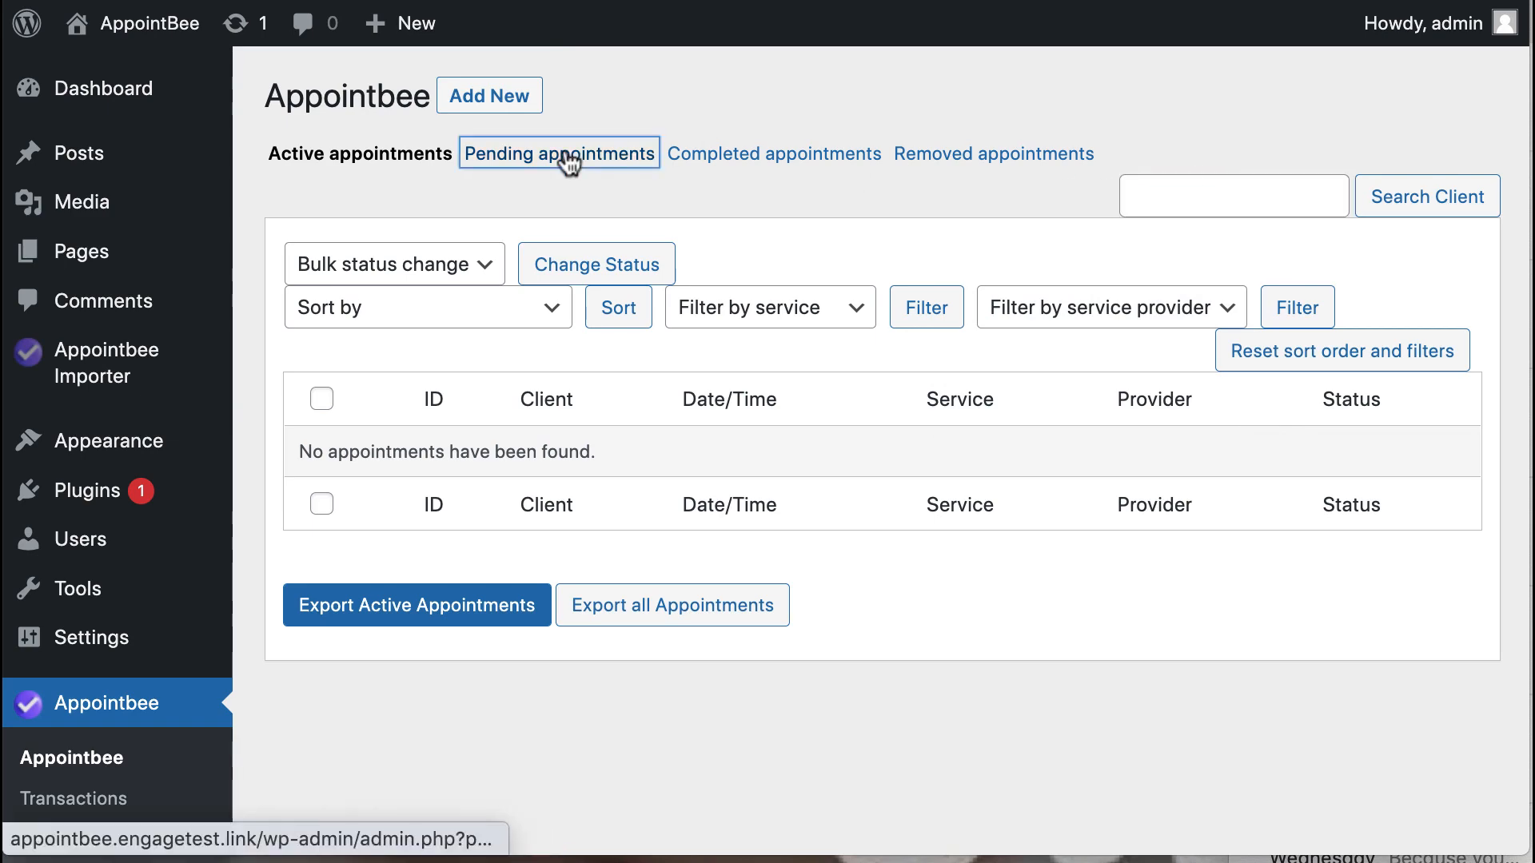
{"action": "scroll", "coordinate": [966, 595], "scroll_direction": "down", "scroll_amount": 3}
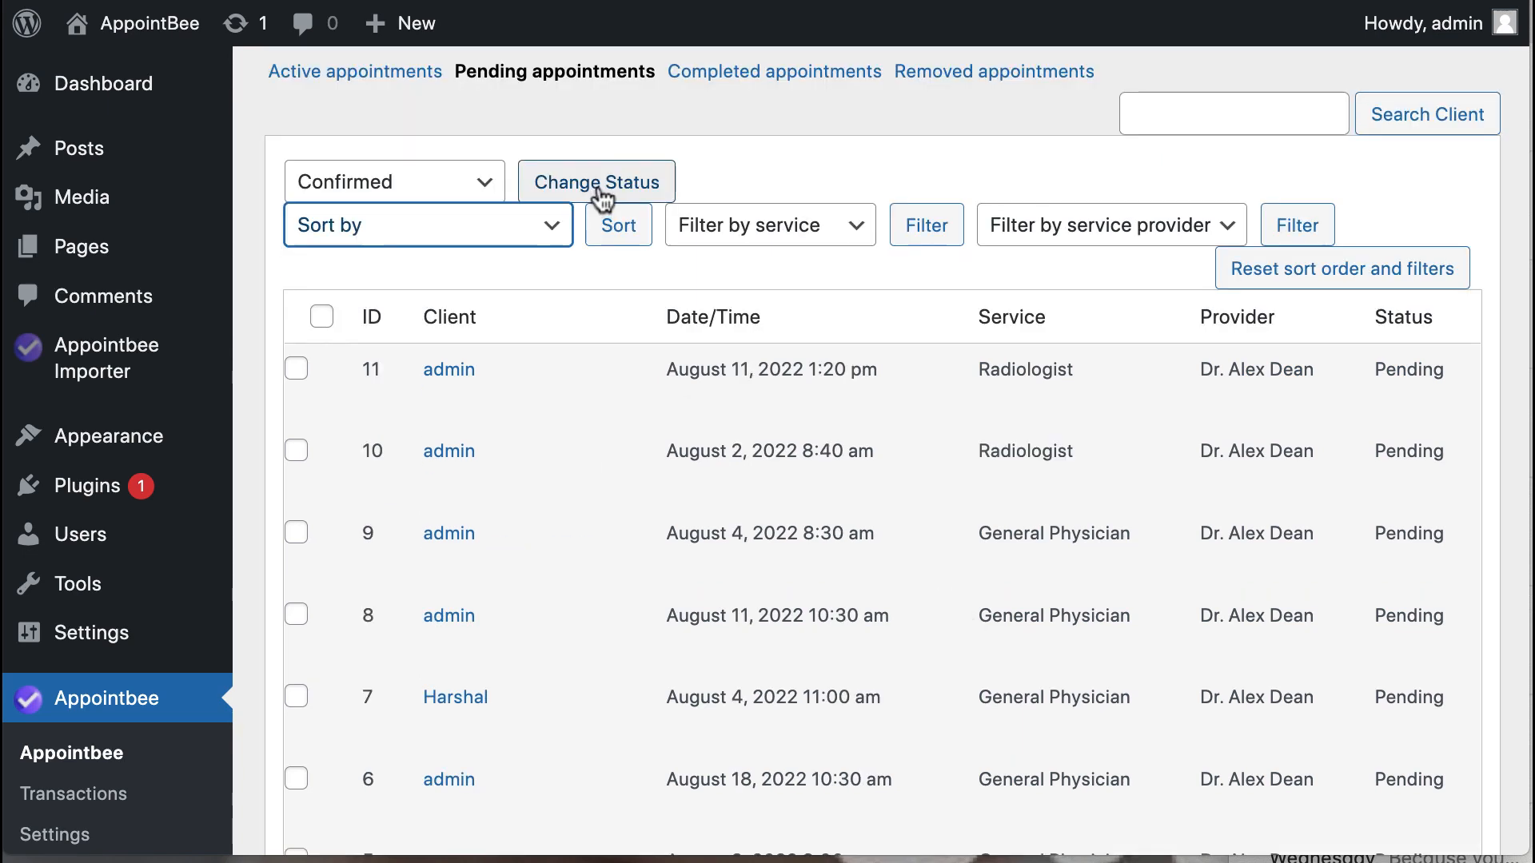
{"action": "left_click", "coordinate": [752, 74]}
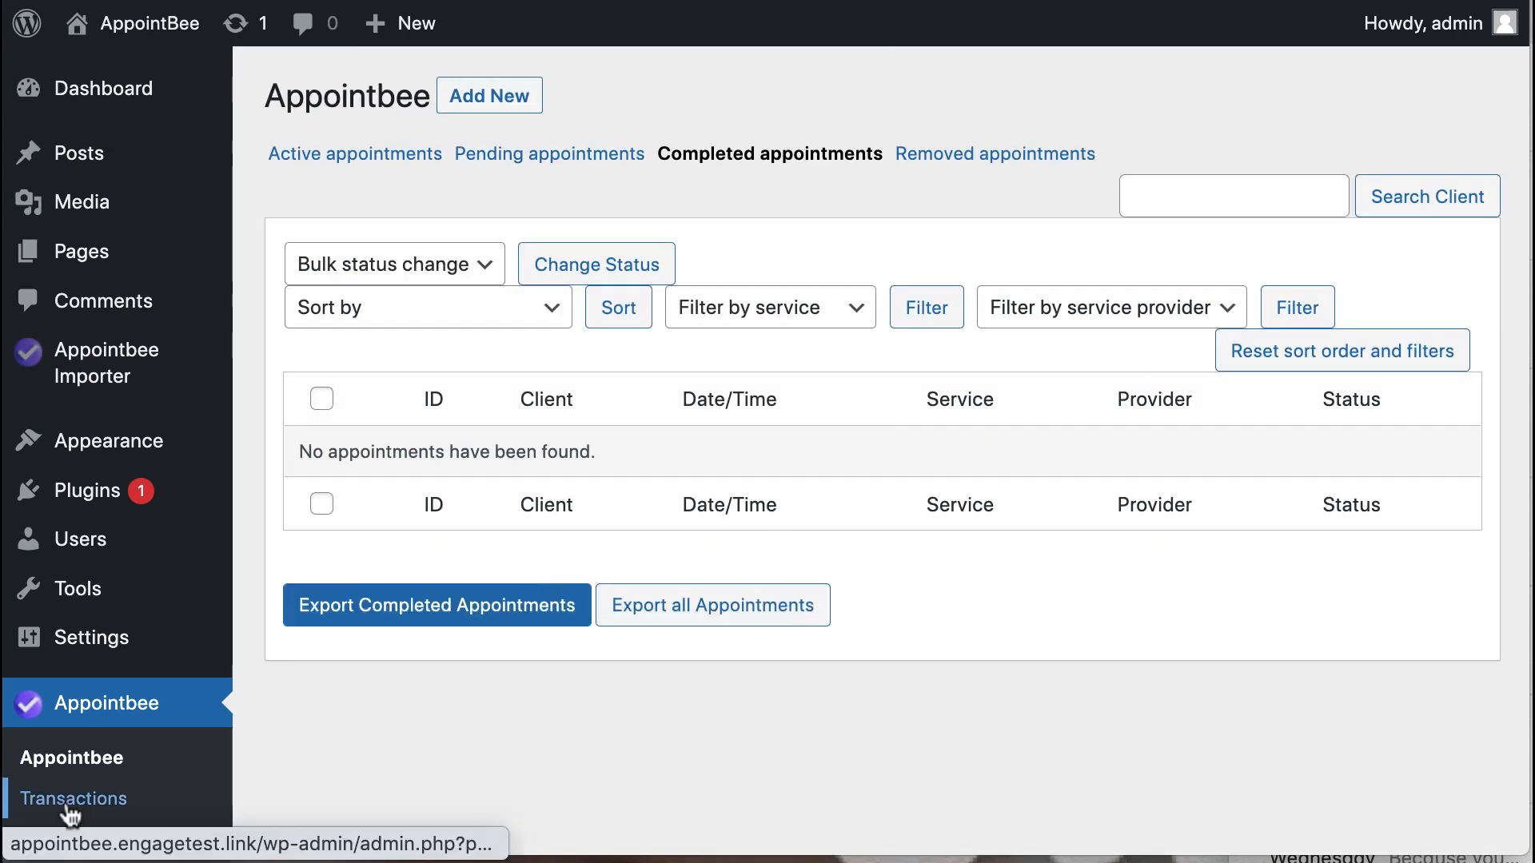
{"action": "left_click", "coordinate": [69, 804]}
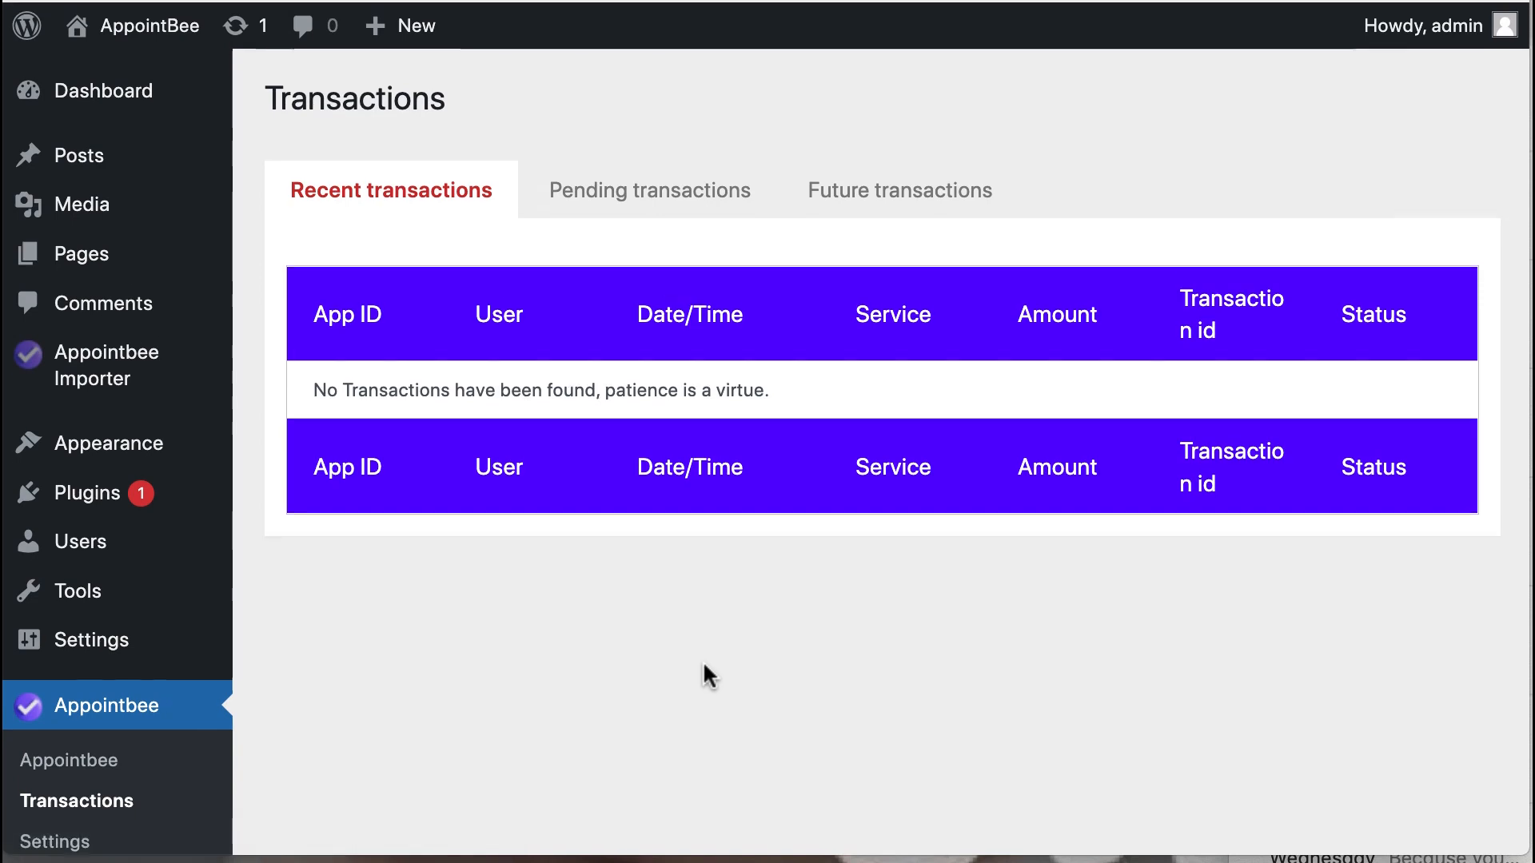